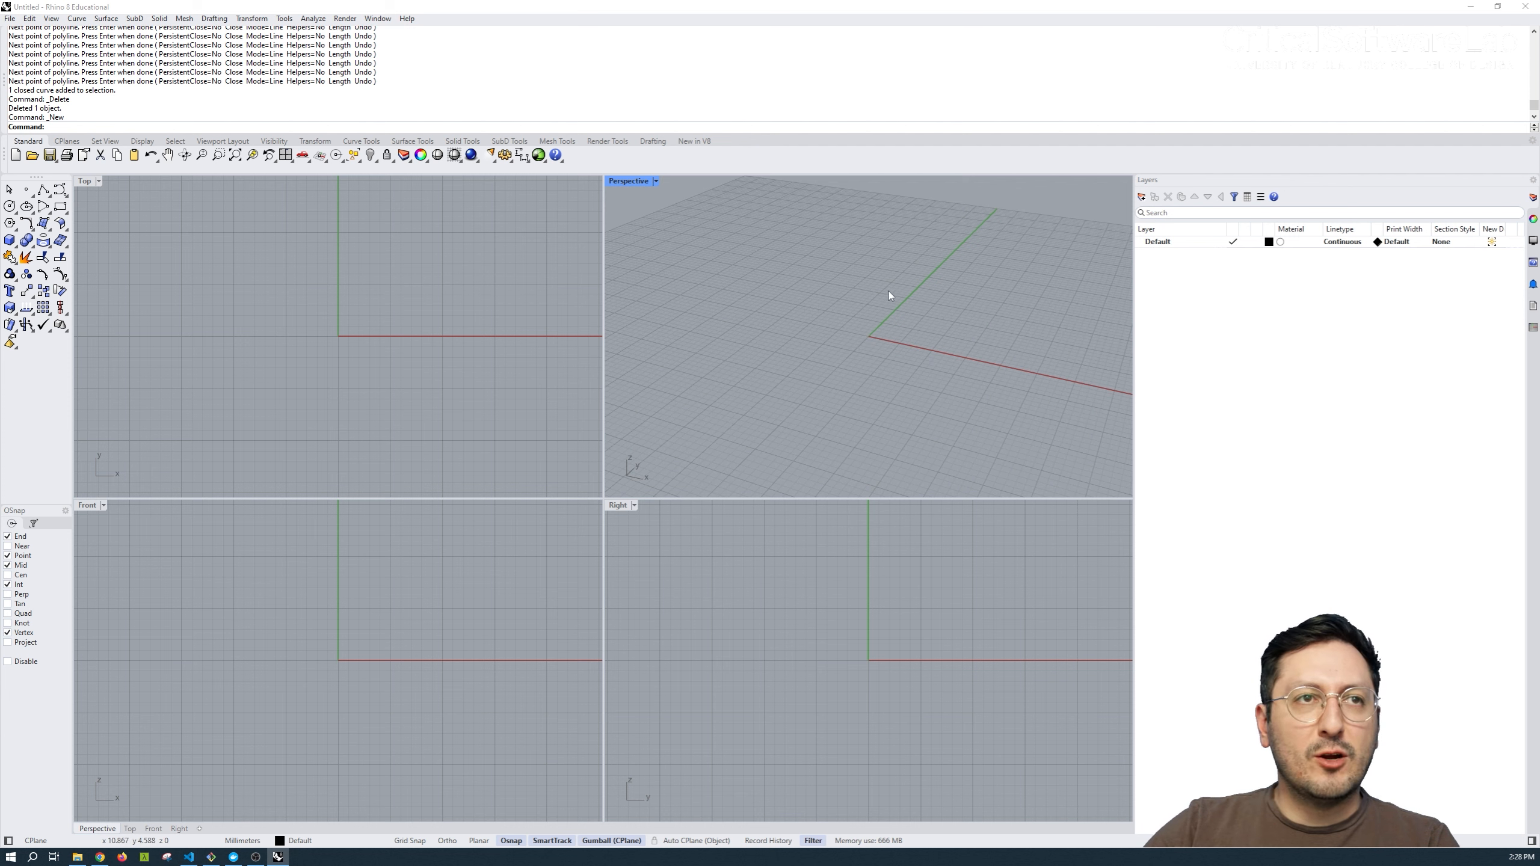
Maximize the Top view and set the model units to inches with a feet-and-inches distance display.
double_click(85, 187)
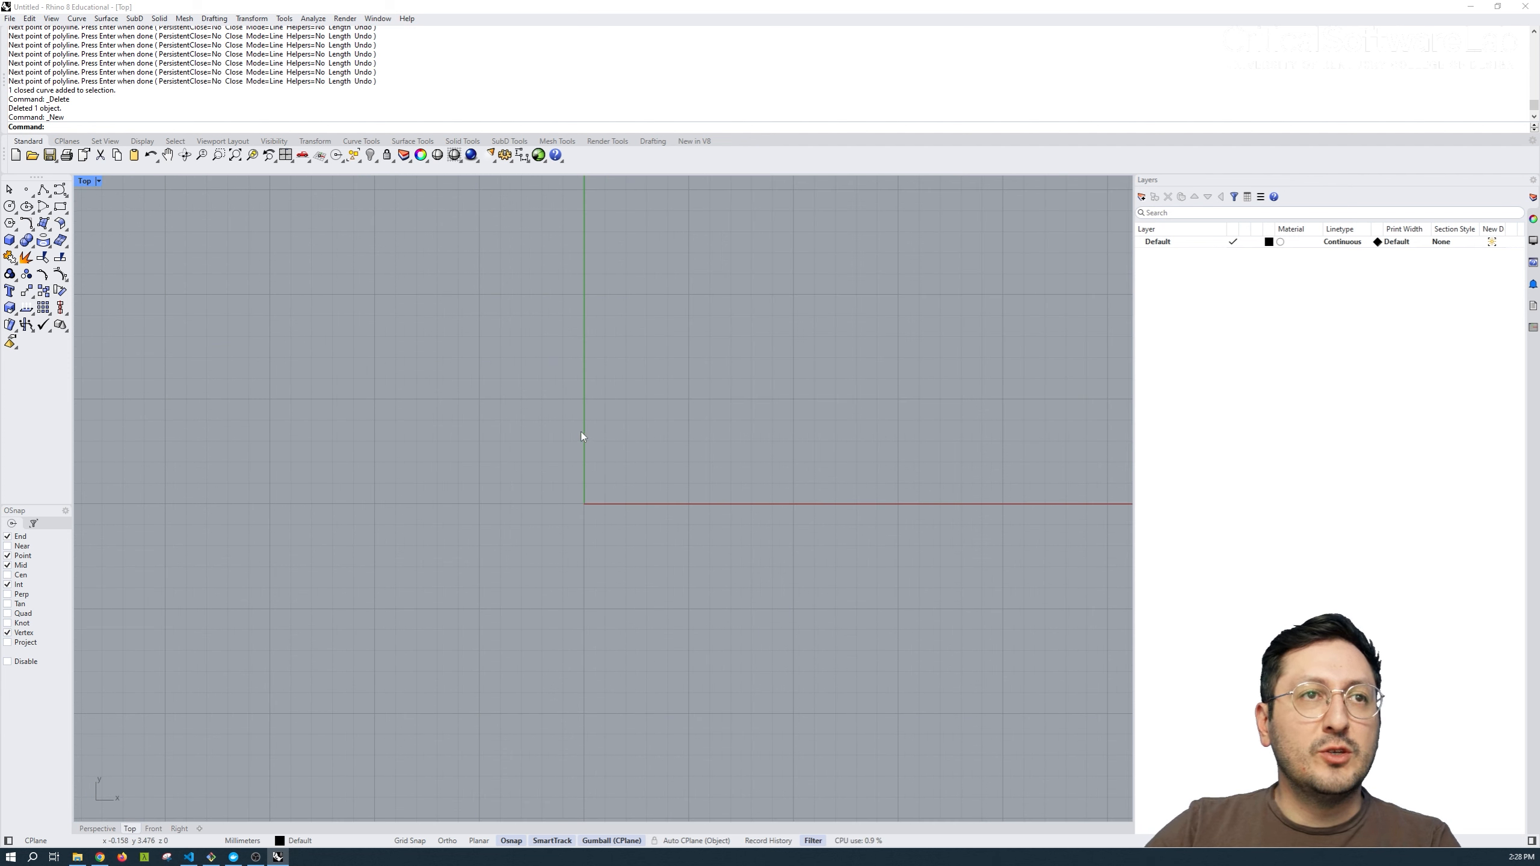
text(Units)
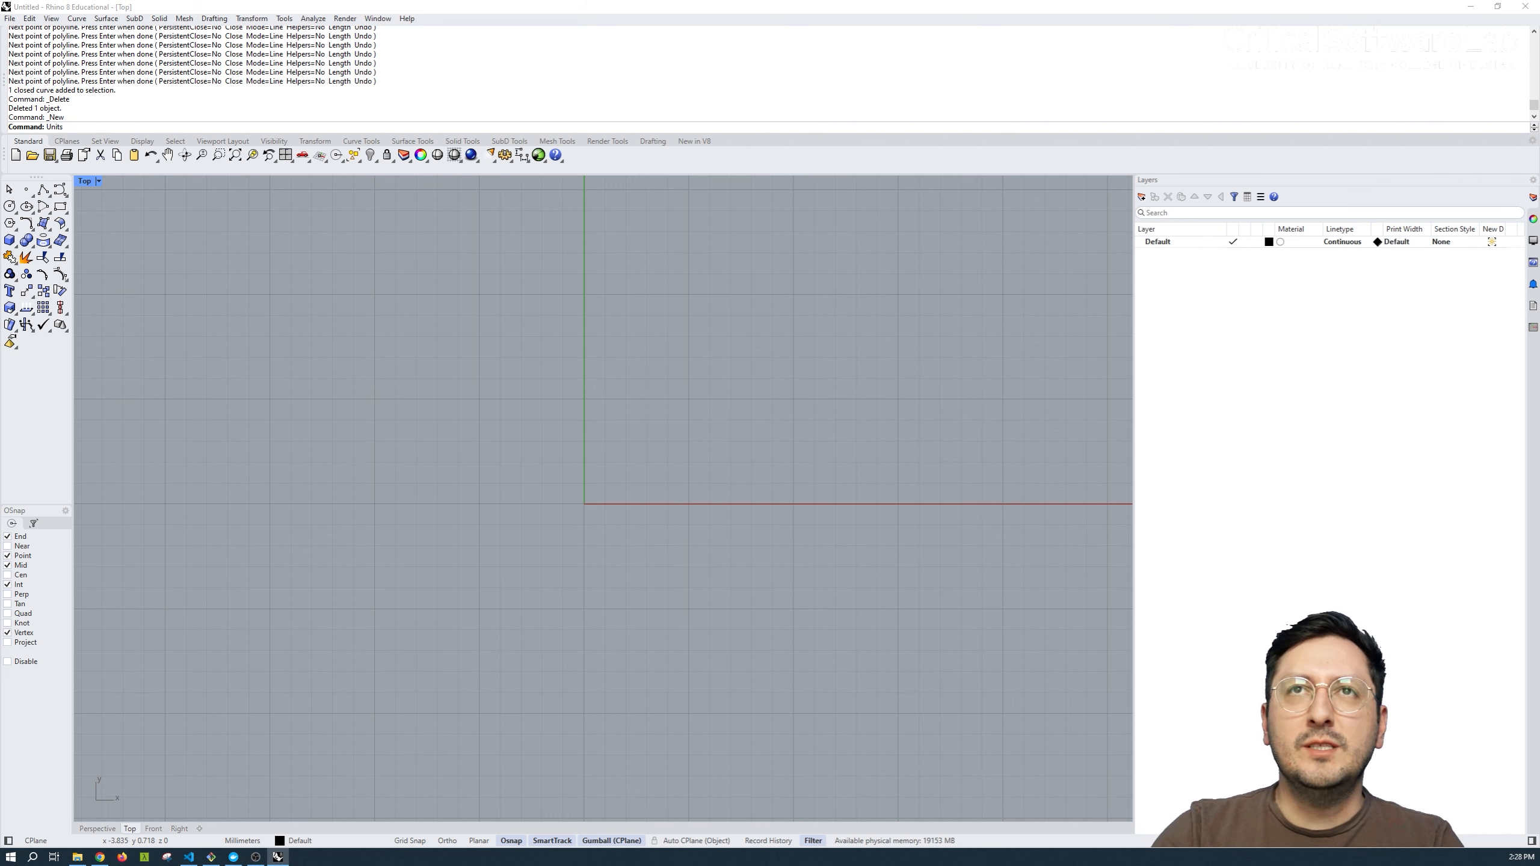
key(Return)
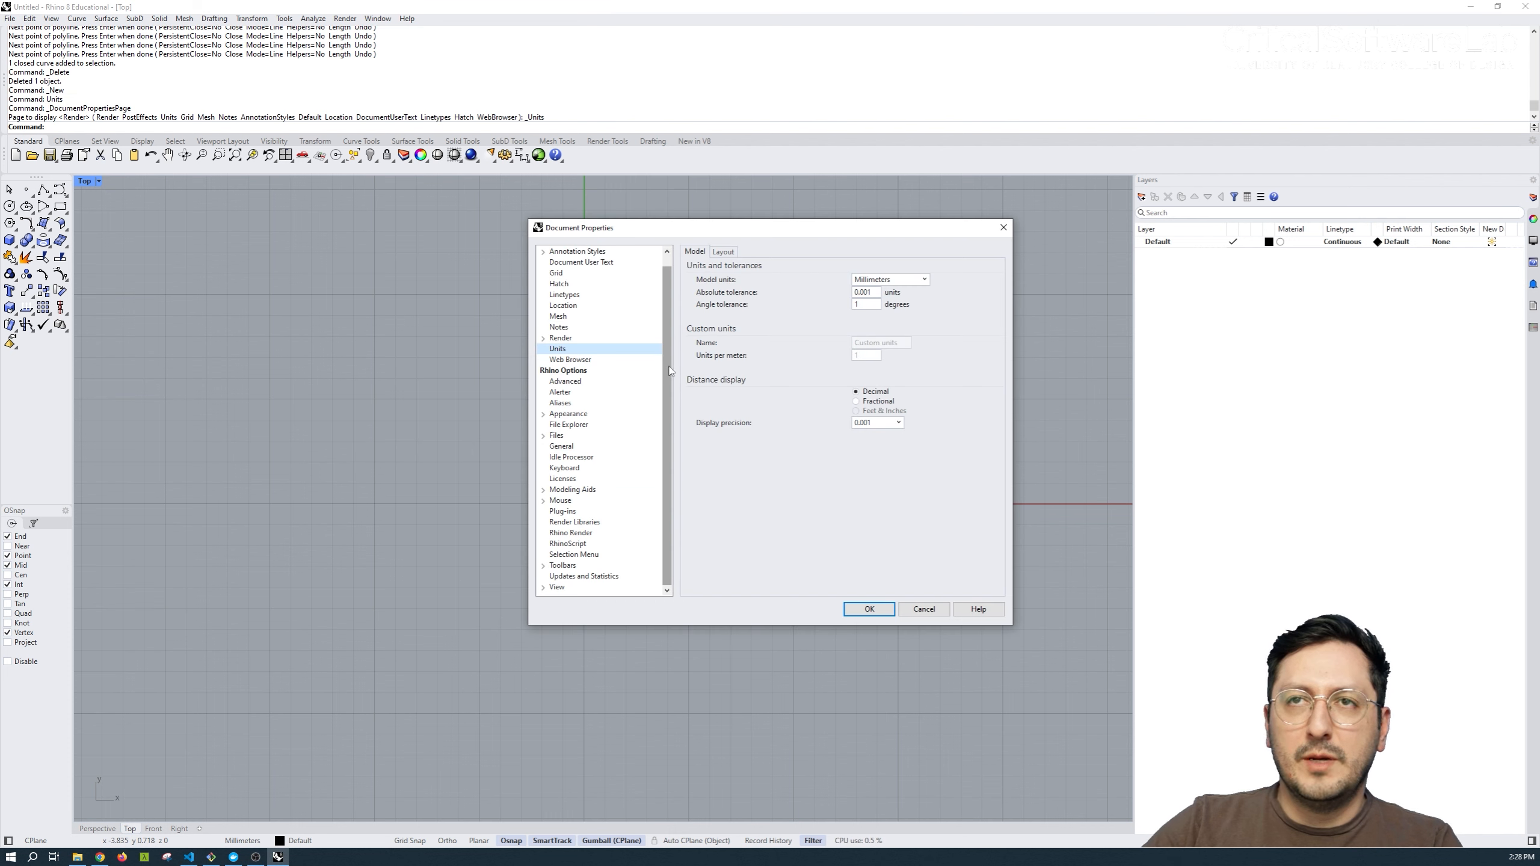
click(900, 280)
click(873, 361)
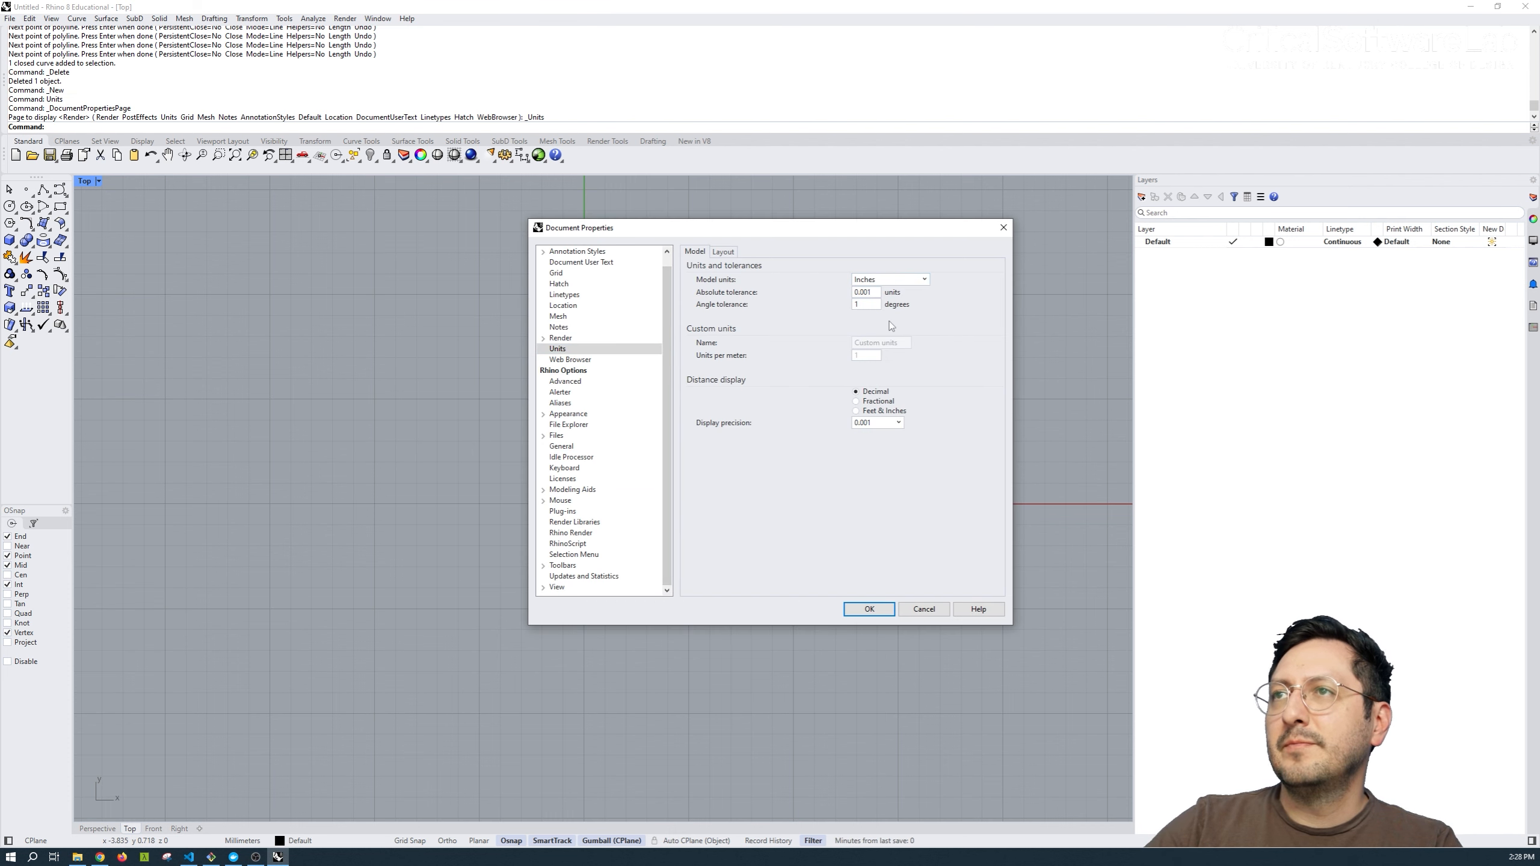
click(877, 413)
Set the layout units to inches and apply the document properties.
click(726, 251)
click(867, 279)
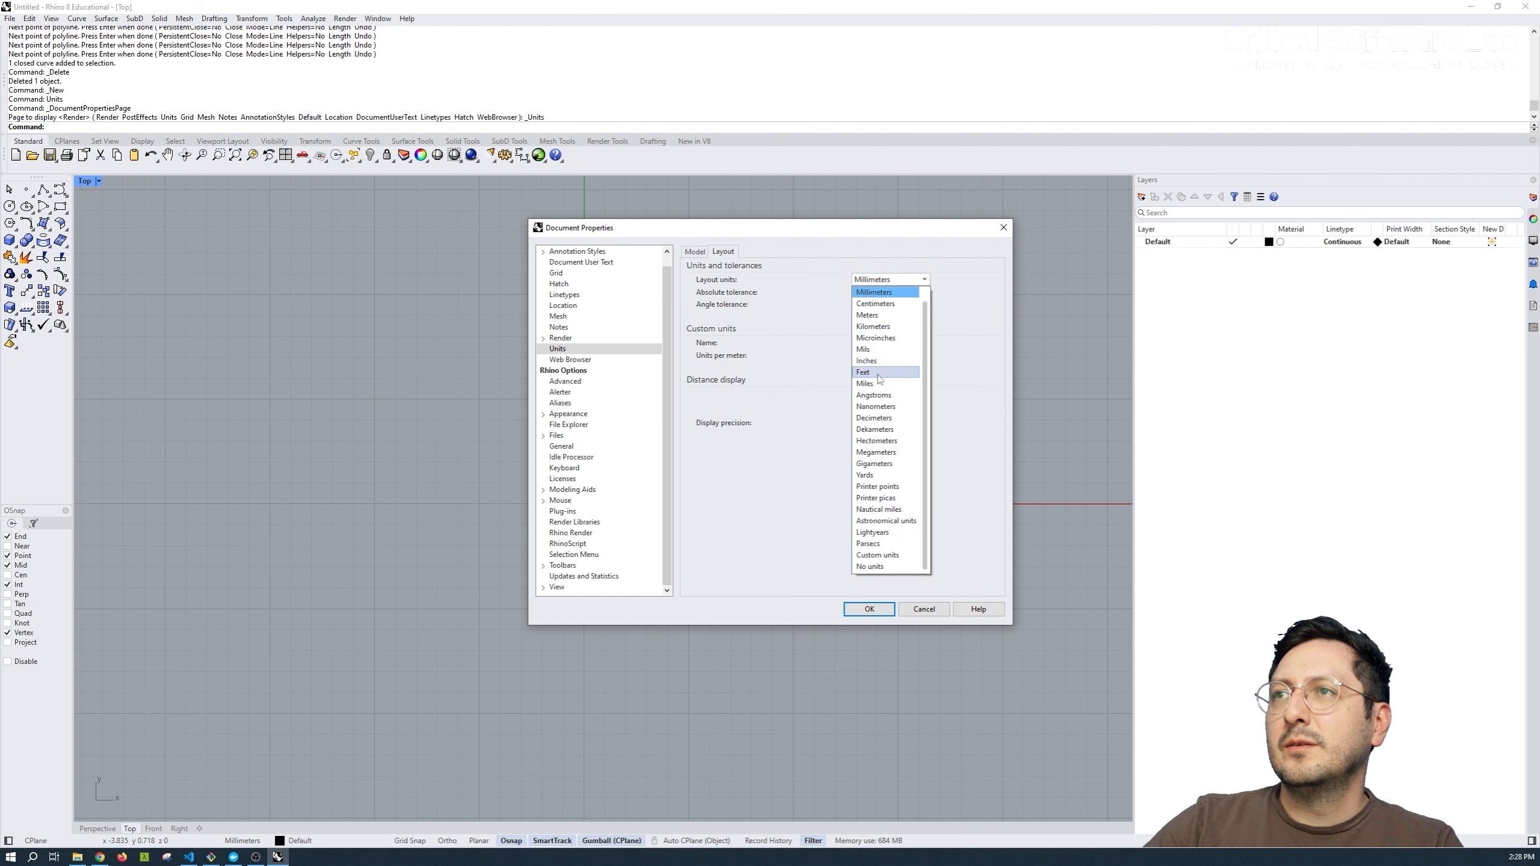
click(880, 367)
key(Return)
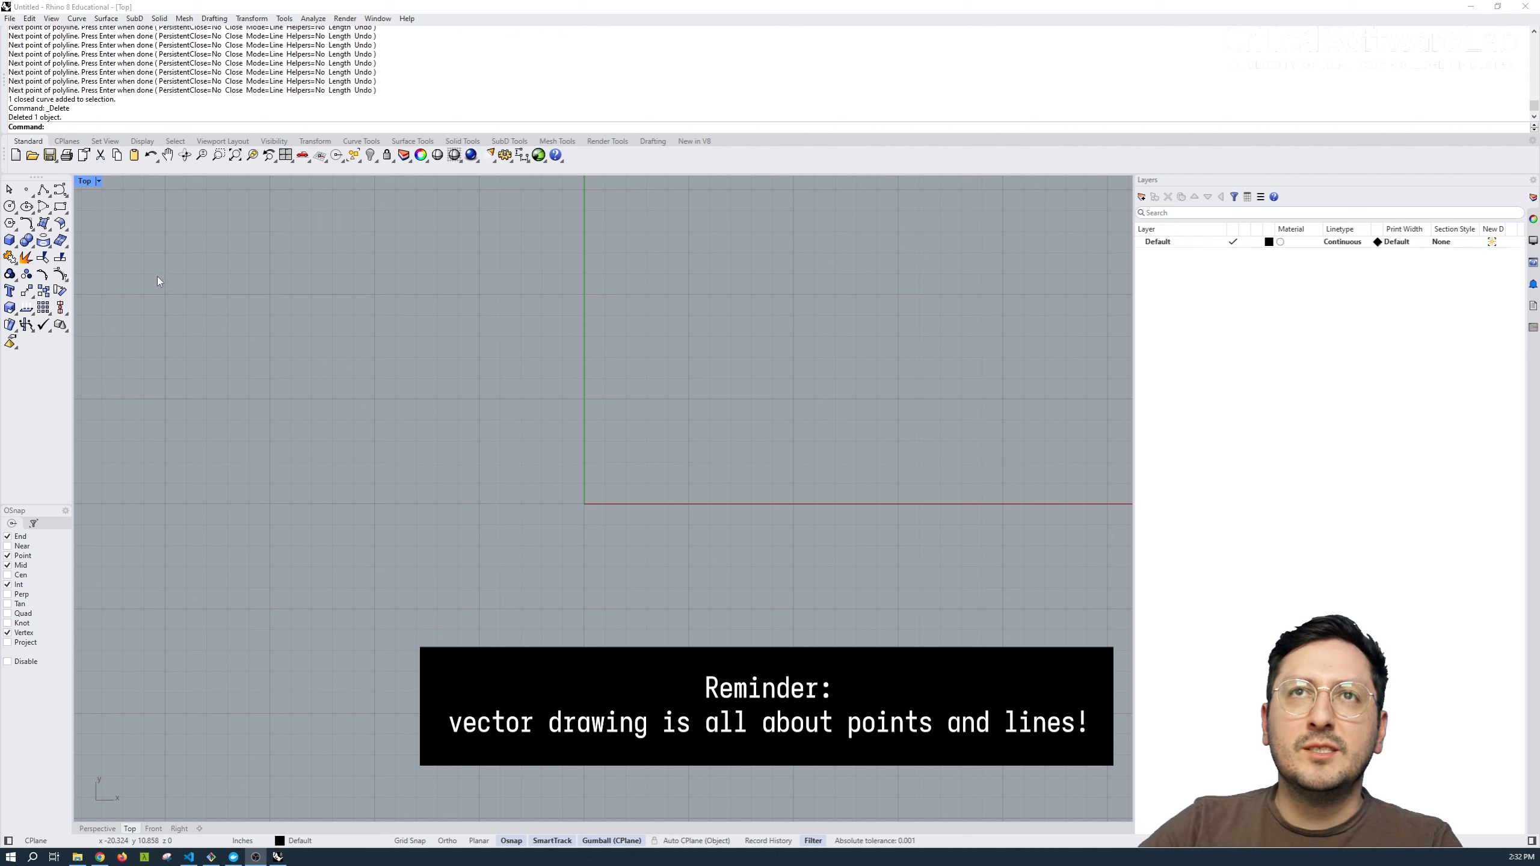
Draw a closed five-sided polyline around the origin.
click(43, 190)
click(218, 365)
click(488, 228)
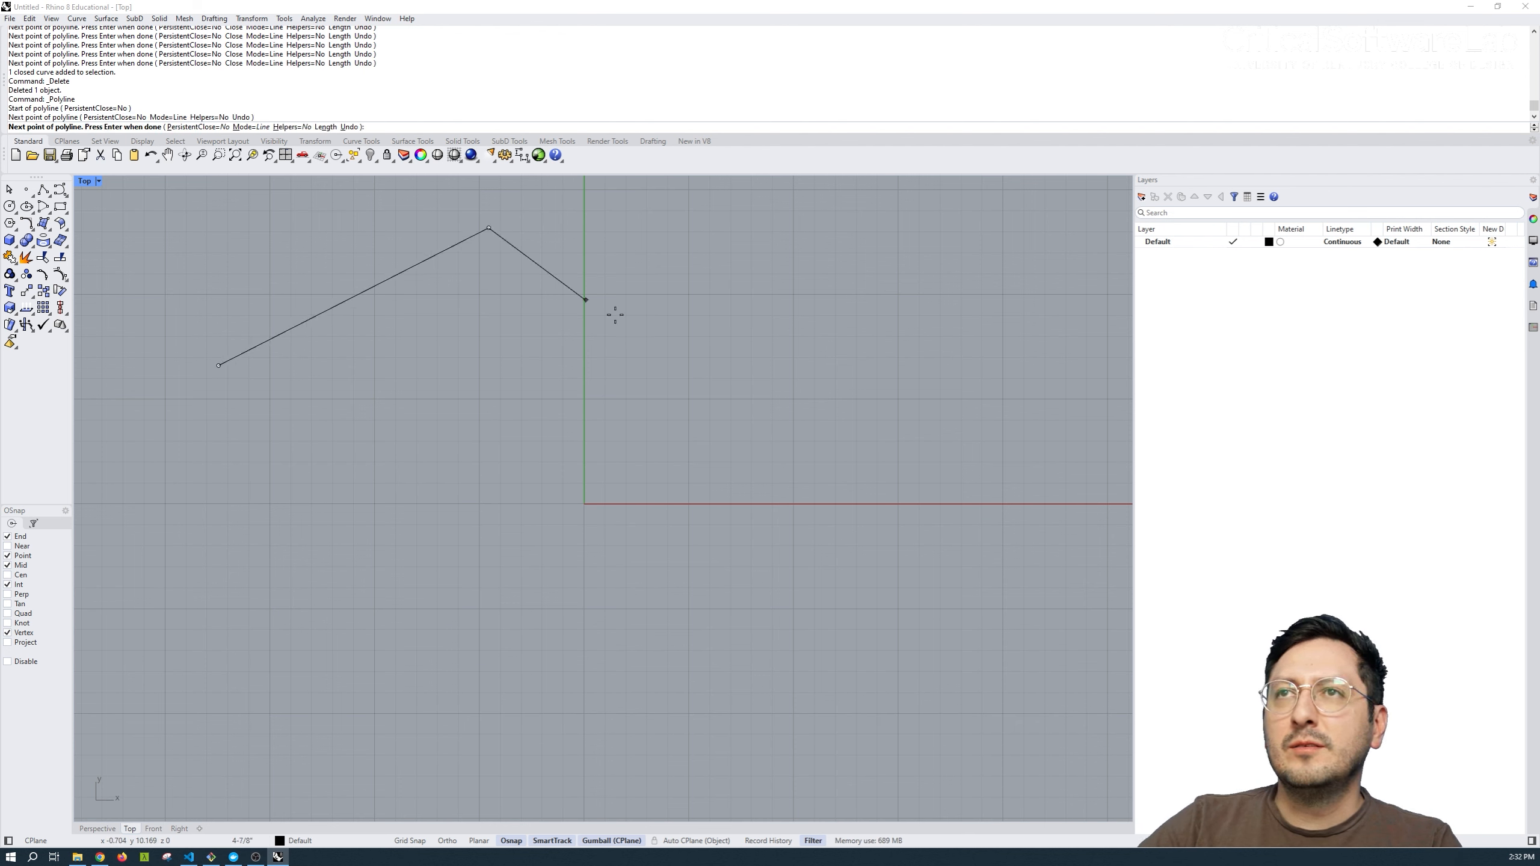
click(816, 339)
click(830, 693)
click(362, 604)
click(219, 365)
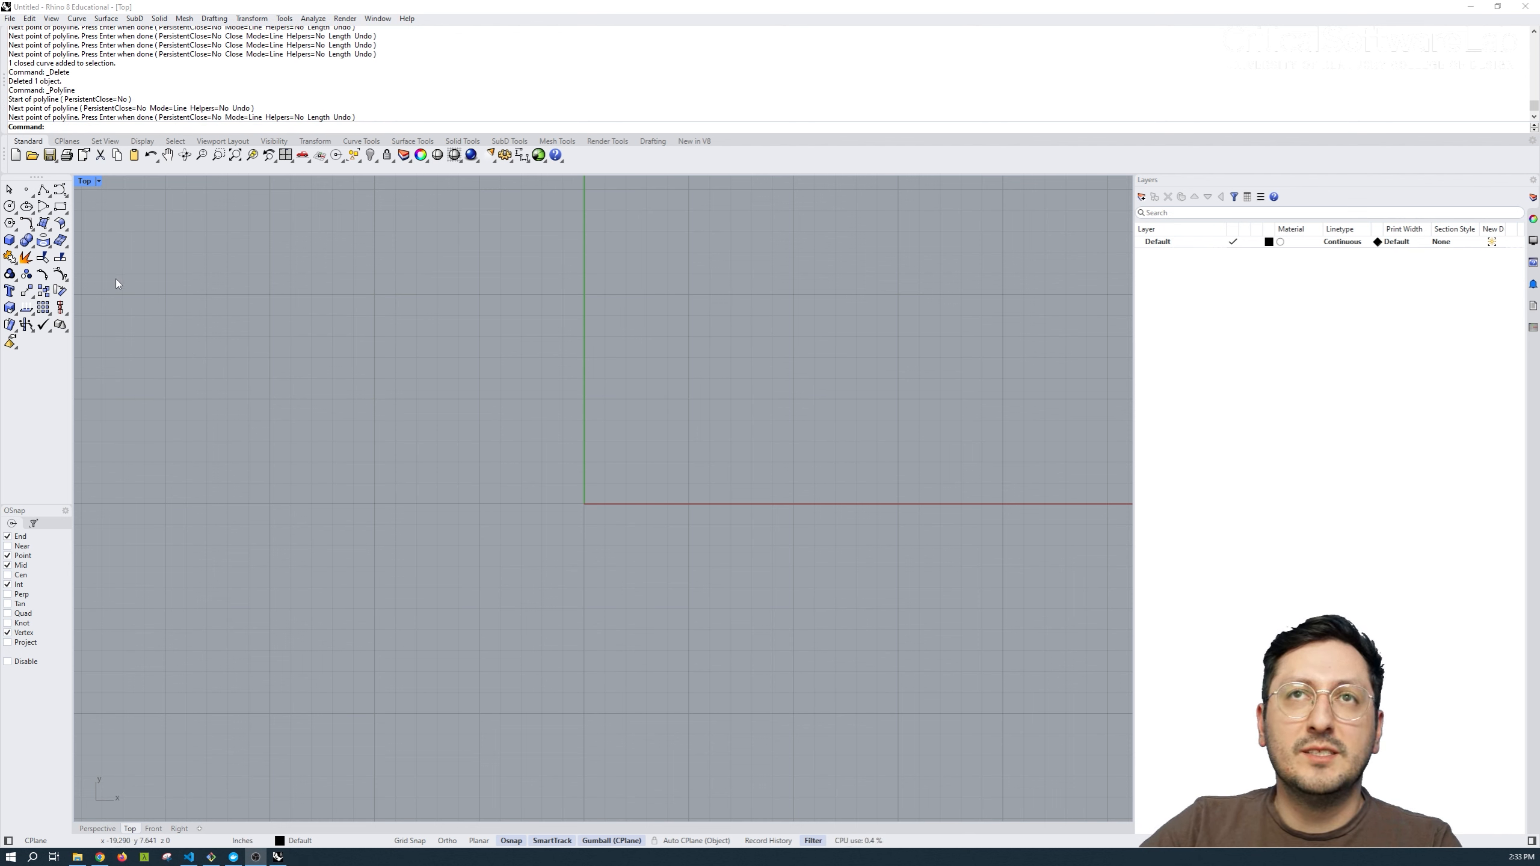
Draw a single slanted straight line rising across the Y axis with Polyline.
click(44, 190)
click(245, 454)
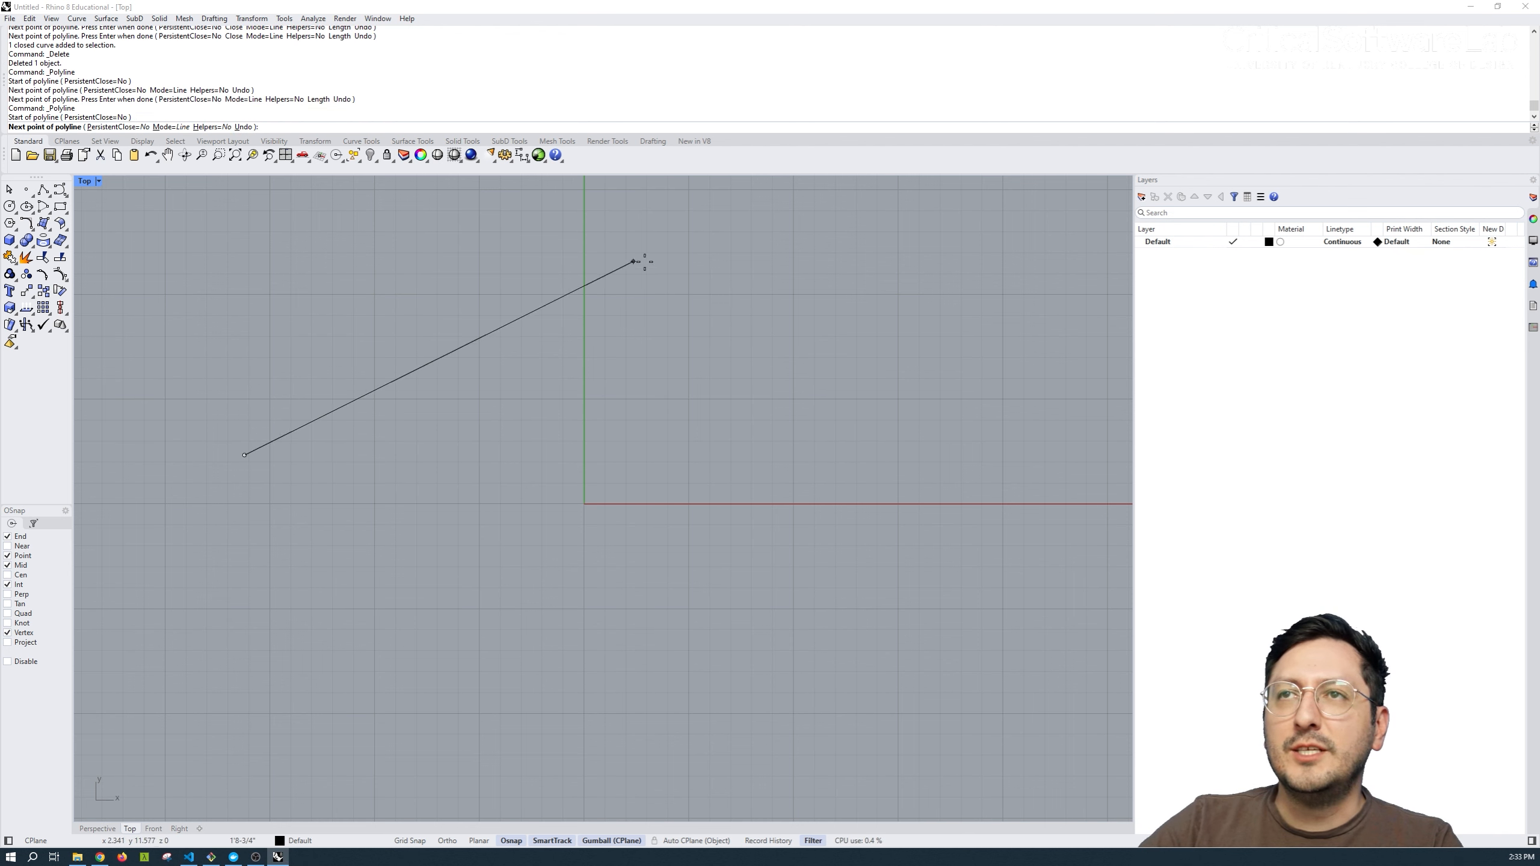
click(641, 296)
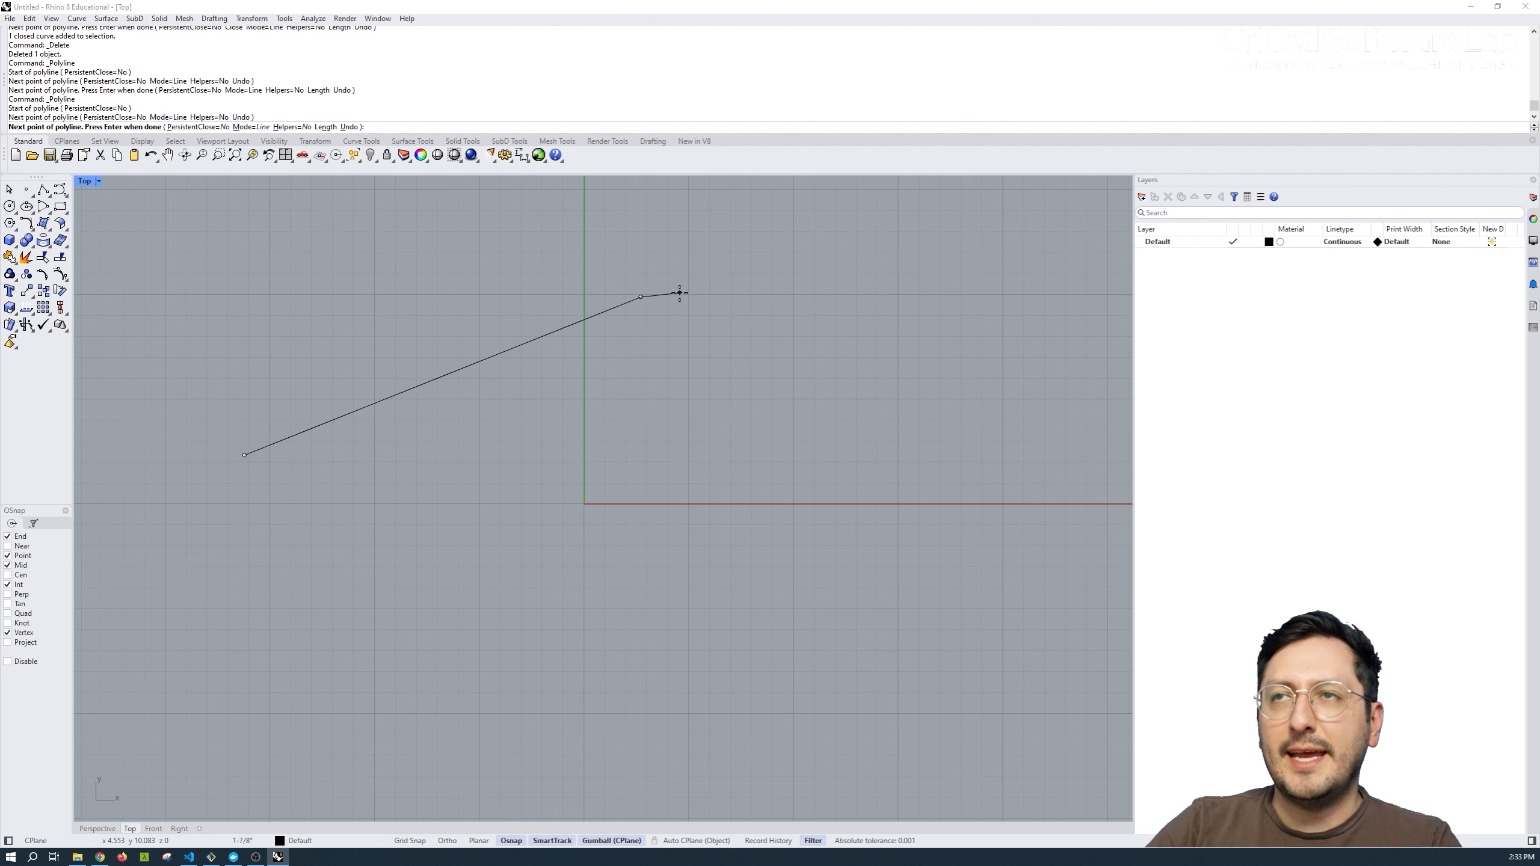
key(Return)
Repeat Polyline to draw further slanted lines below the first one, roughly parallel to it.
key(Return)
click(262, 491)
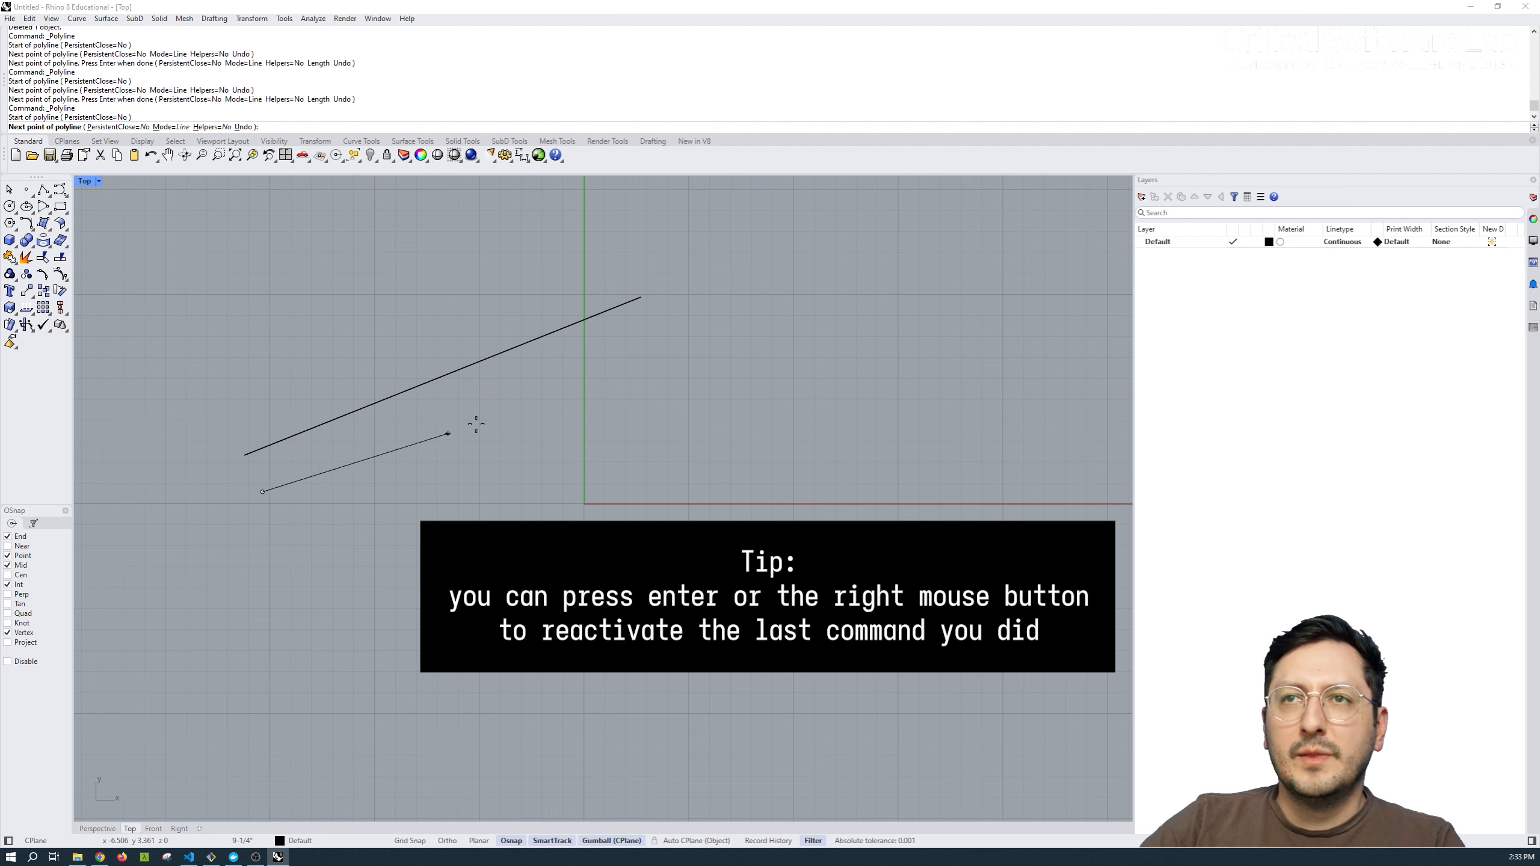
click(630, 377)
key(Return)
key(Return)
key(Return)
key(Return)
click(278, 536)
click(587, 443)
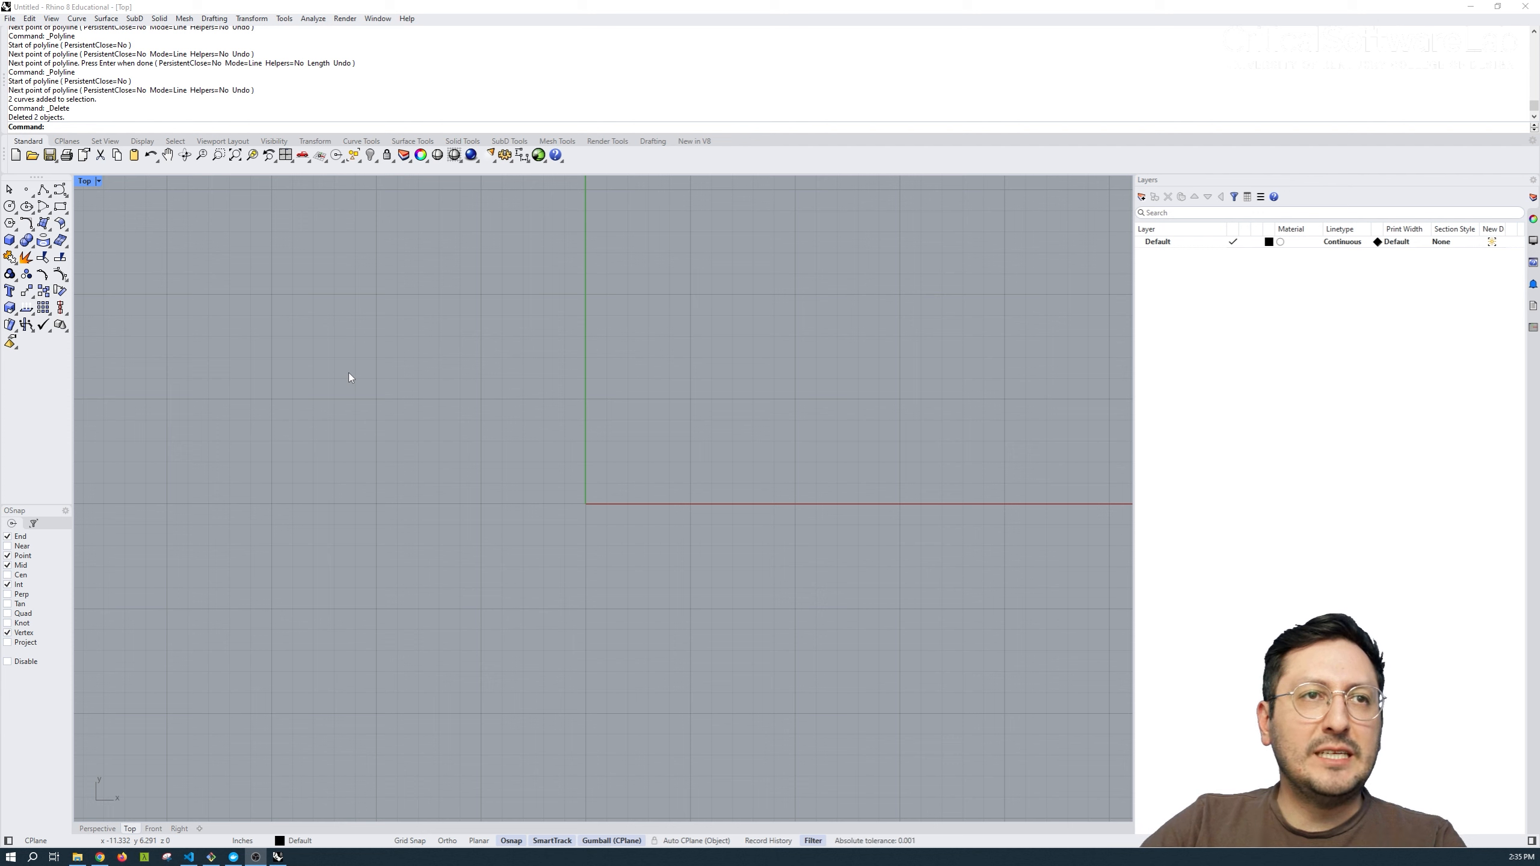
Draw an open stepped polyline of horizontal and vertical segments, using Ortho to constrain the directions.
click(43, 190)
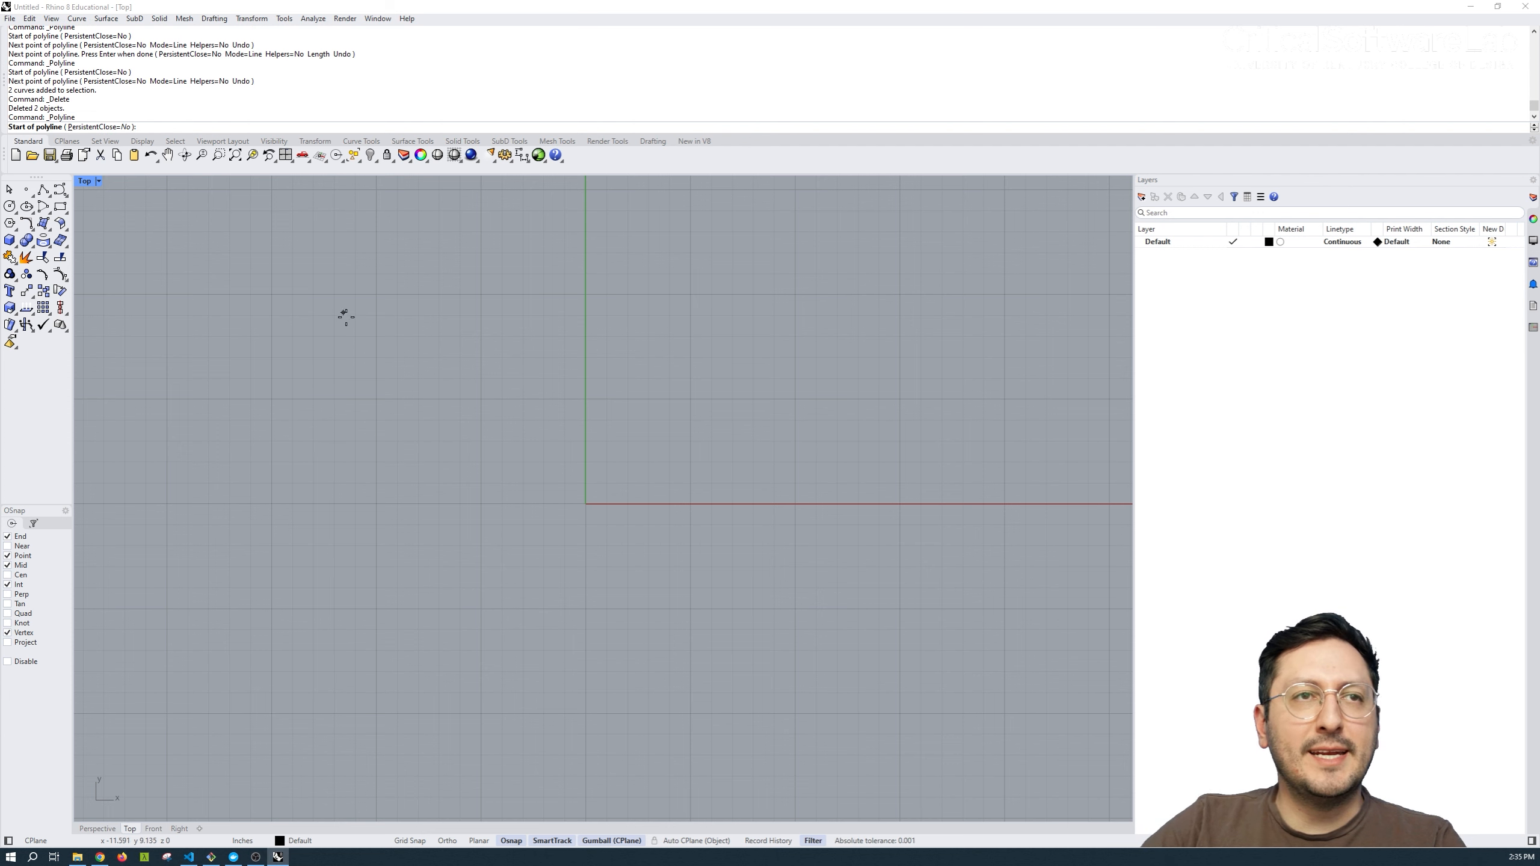
click(287, 351)
click(639, 351)
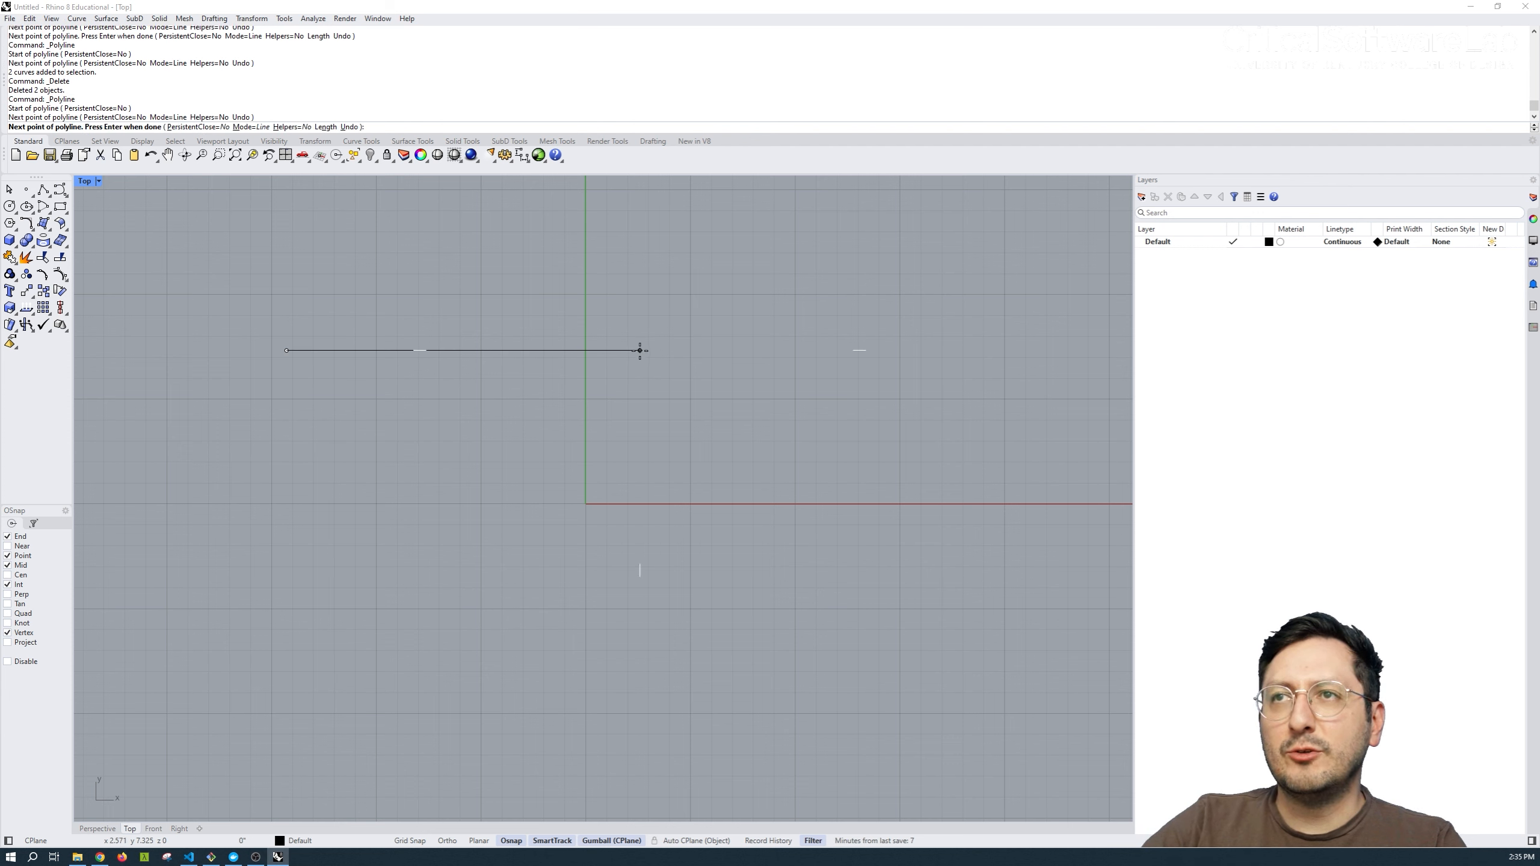
key(F8)
click(640, 613)
click(271, 612)
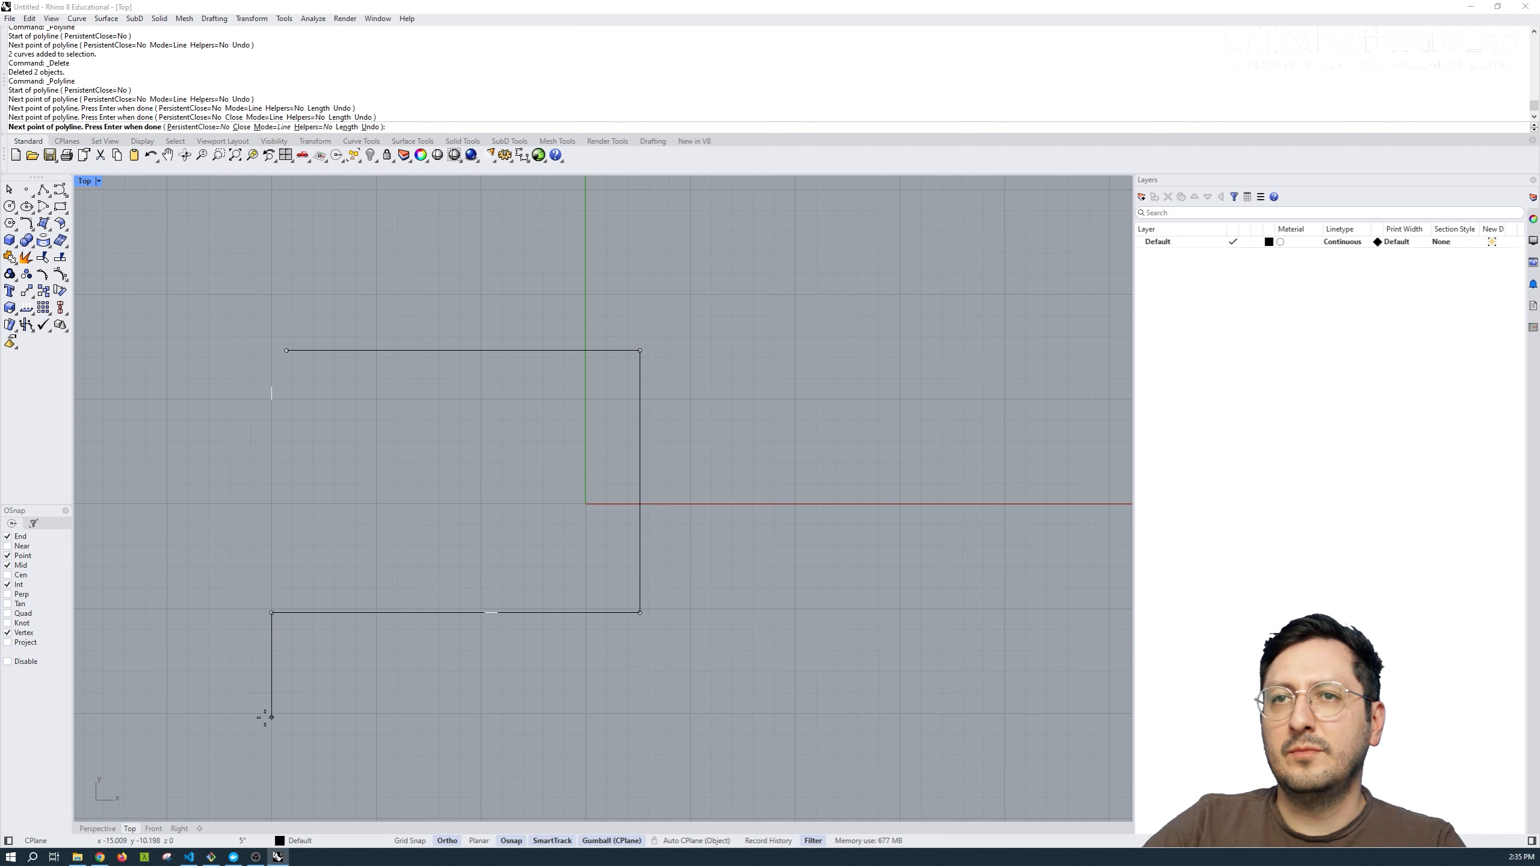
click(272, 718)
click(160, 718)
click(160, 454)
key(F8)
click(296, 454)
key(Return)
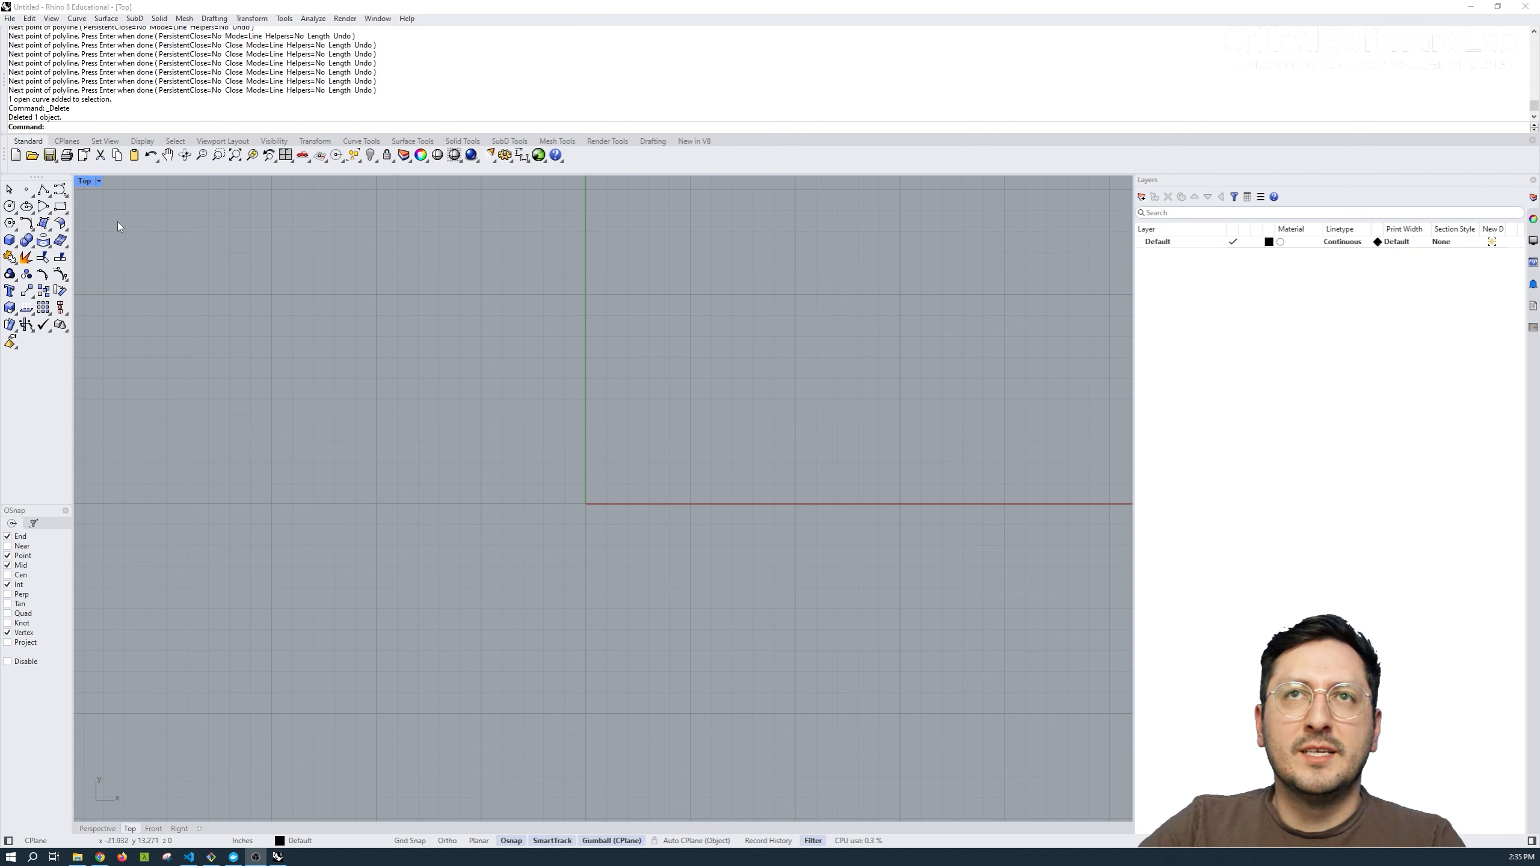
Draw a wavy degree 3 control point curve with eight control points across both axes.
click(59, 190)
click(294, 485)
click(349, 311)
click(542, 489)
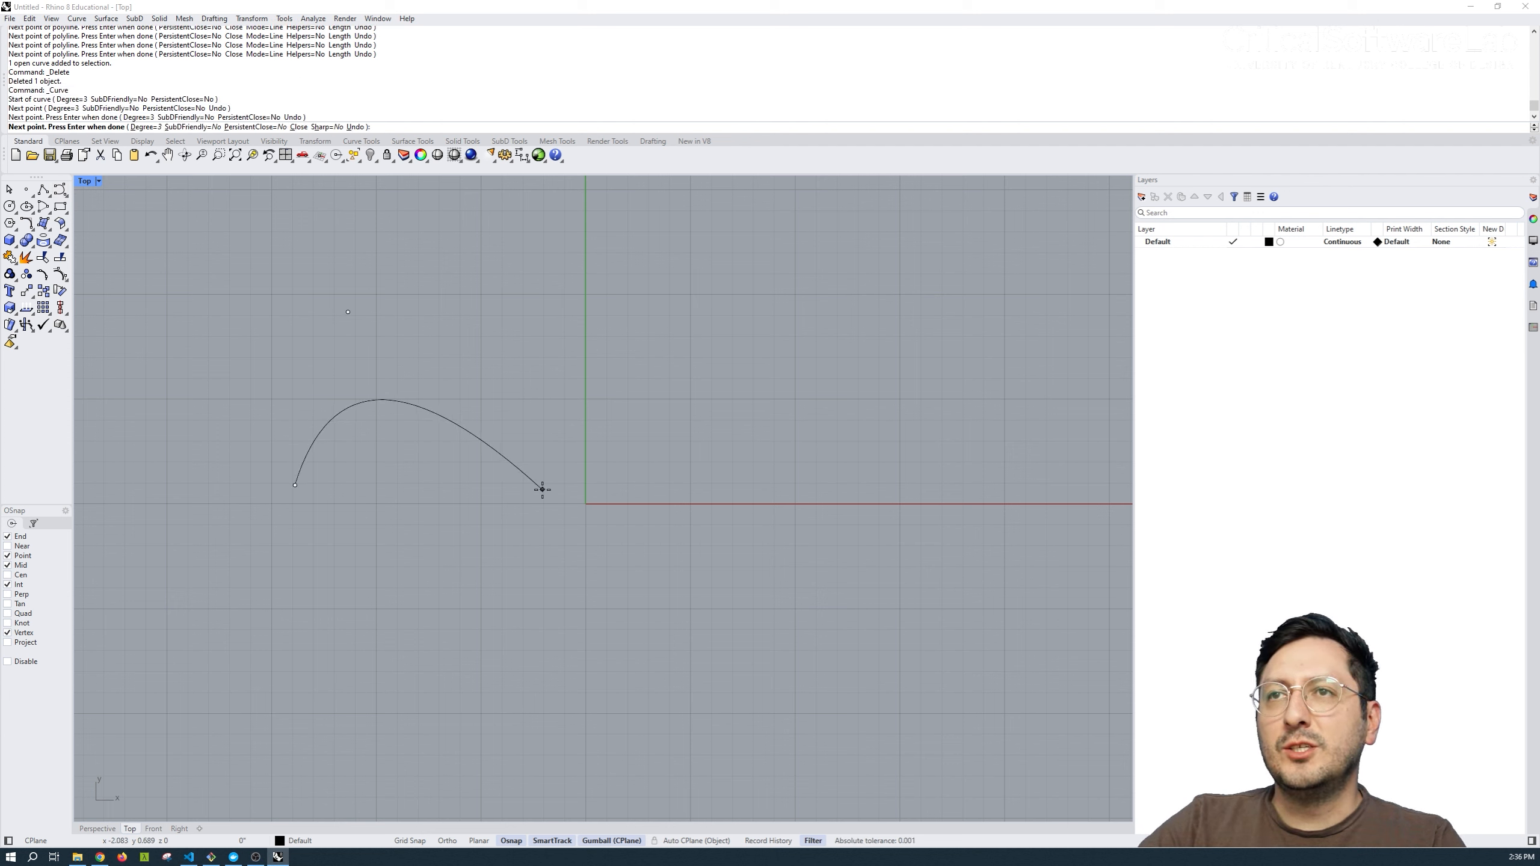
click(556, 690)
click(812, 693)
click(768, 491)
click(726, 322)
click(927, 309)
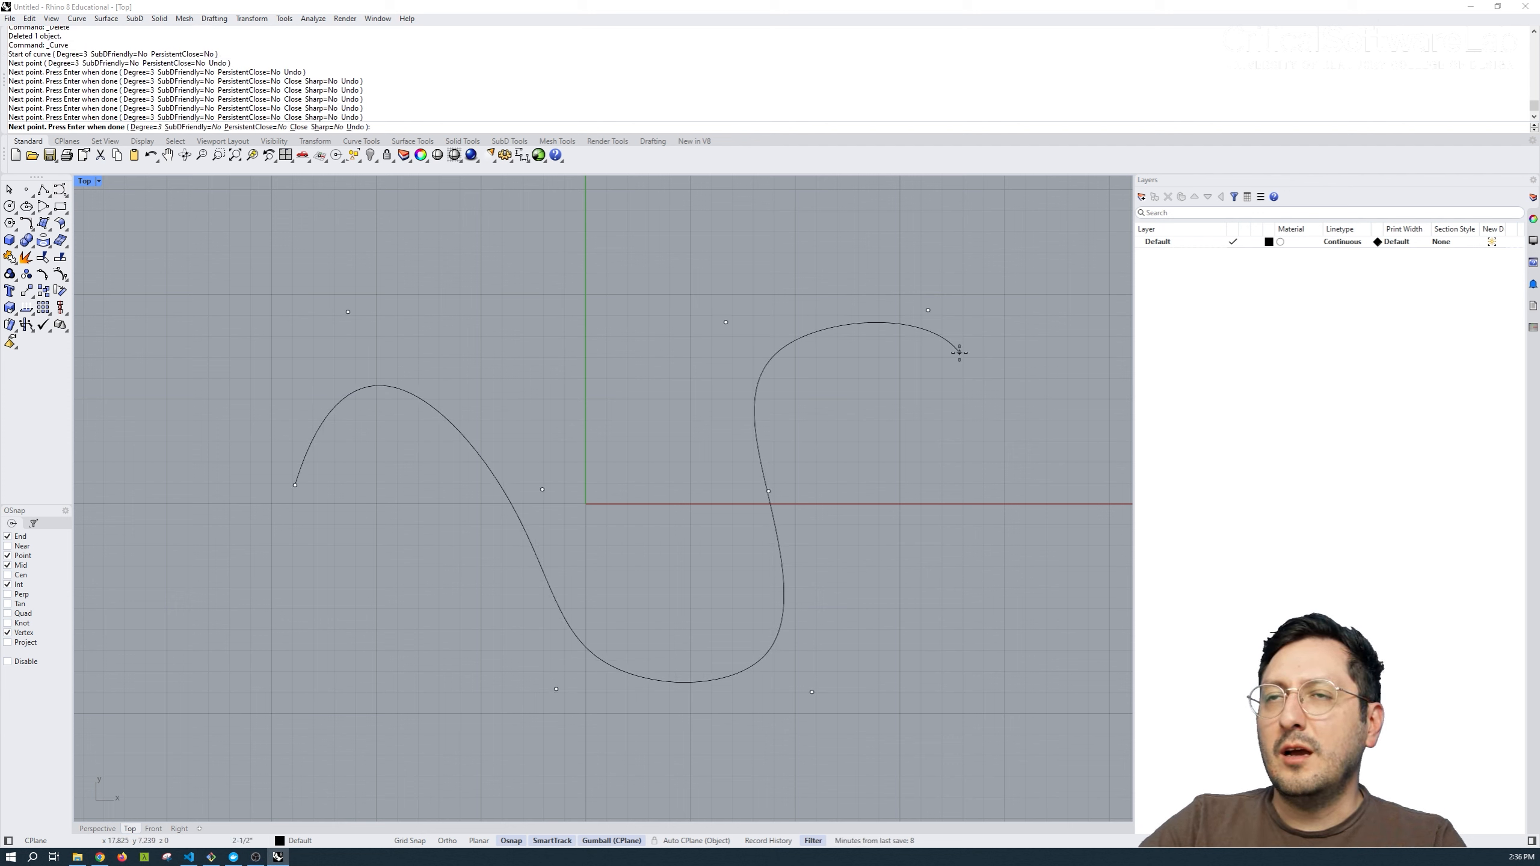
key(Return)
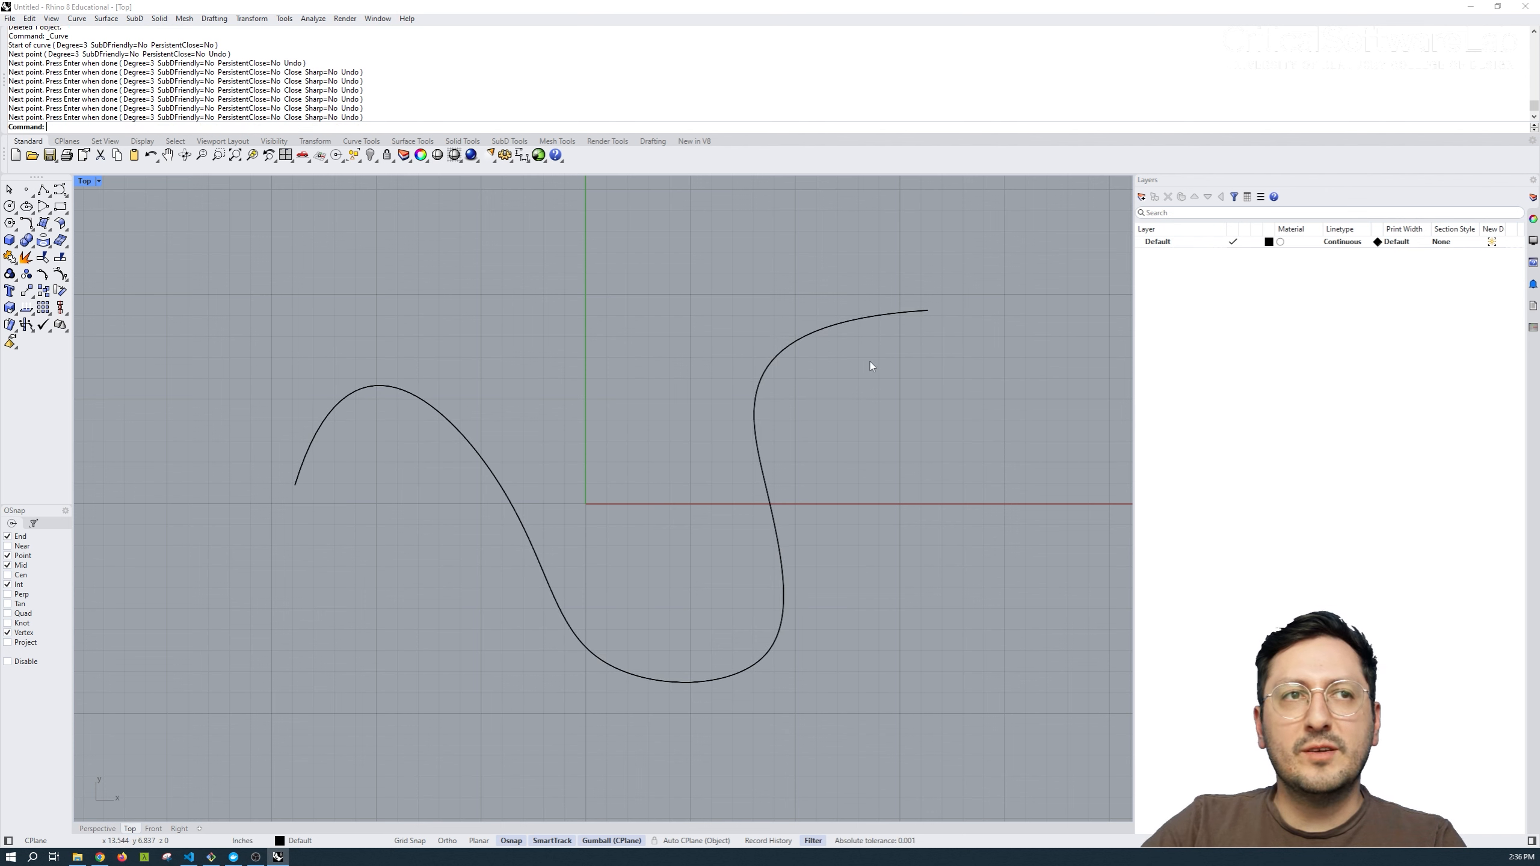
Select the wavy curve and move the control point above its first hump horizontally toward the Y axis.
click(773, 367)
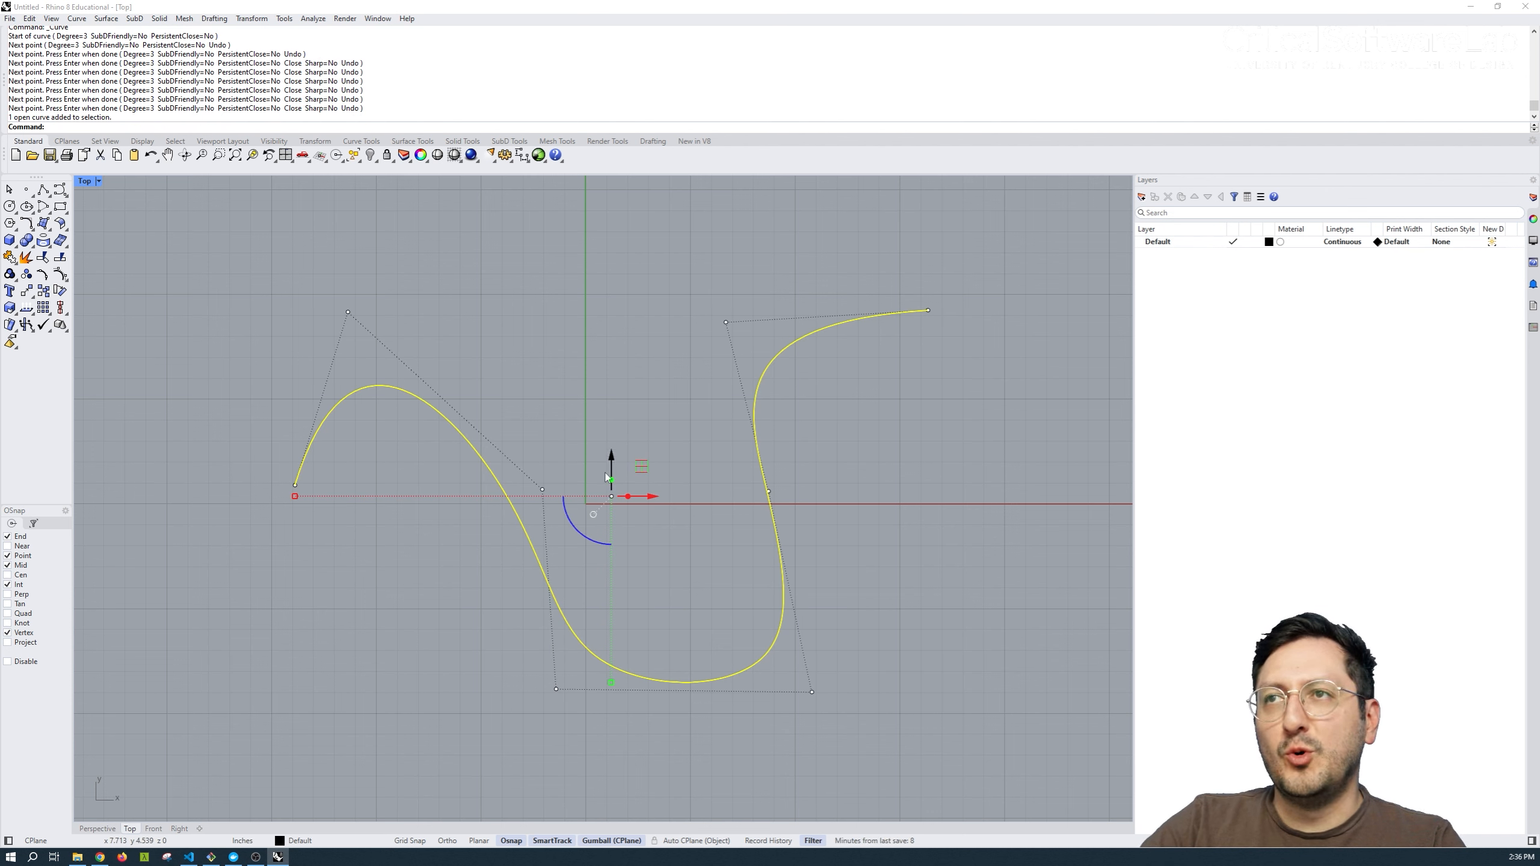
click(388, 429)
click(368, 385)
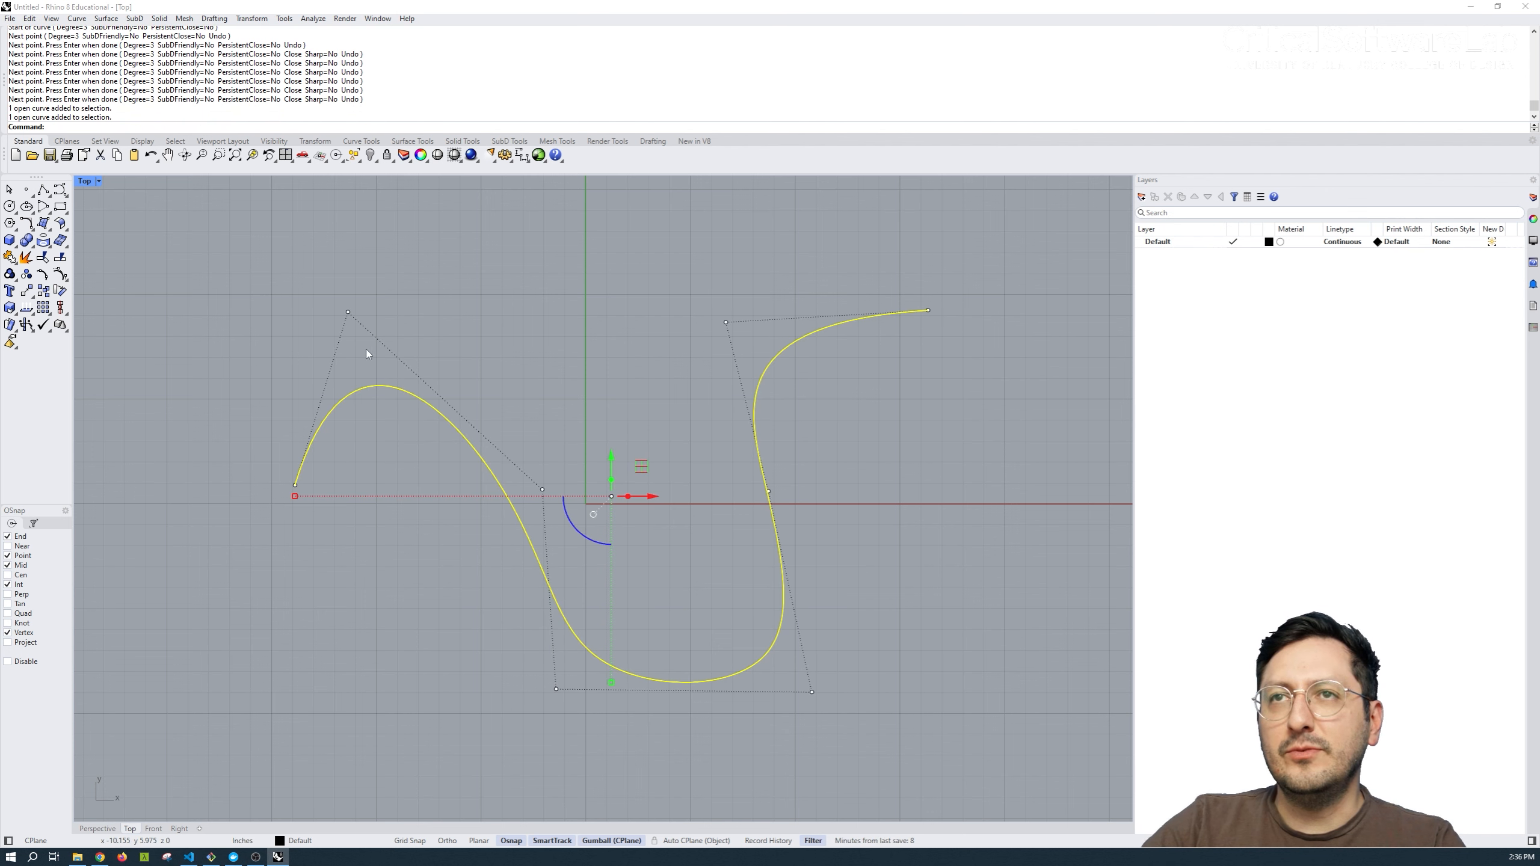
click(348, 312)
drag(348, 313, 443, 312)
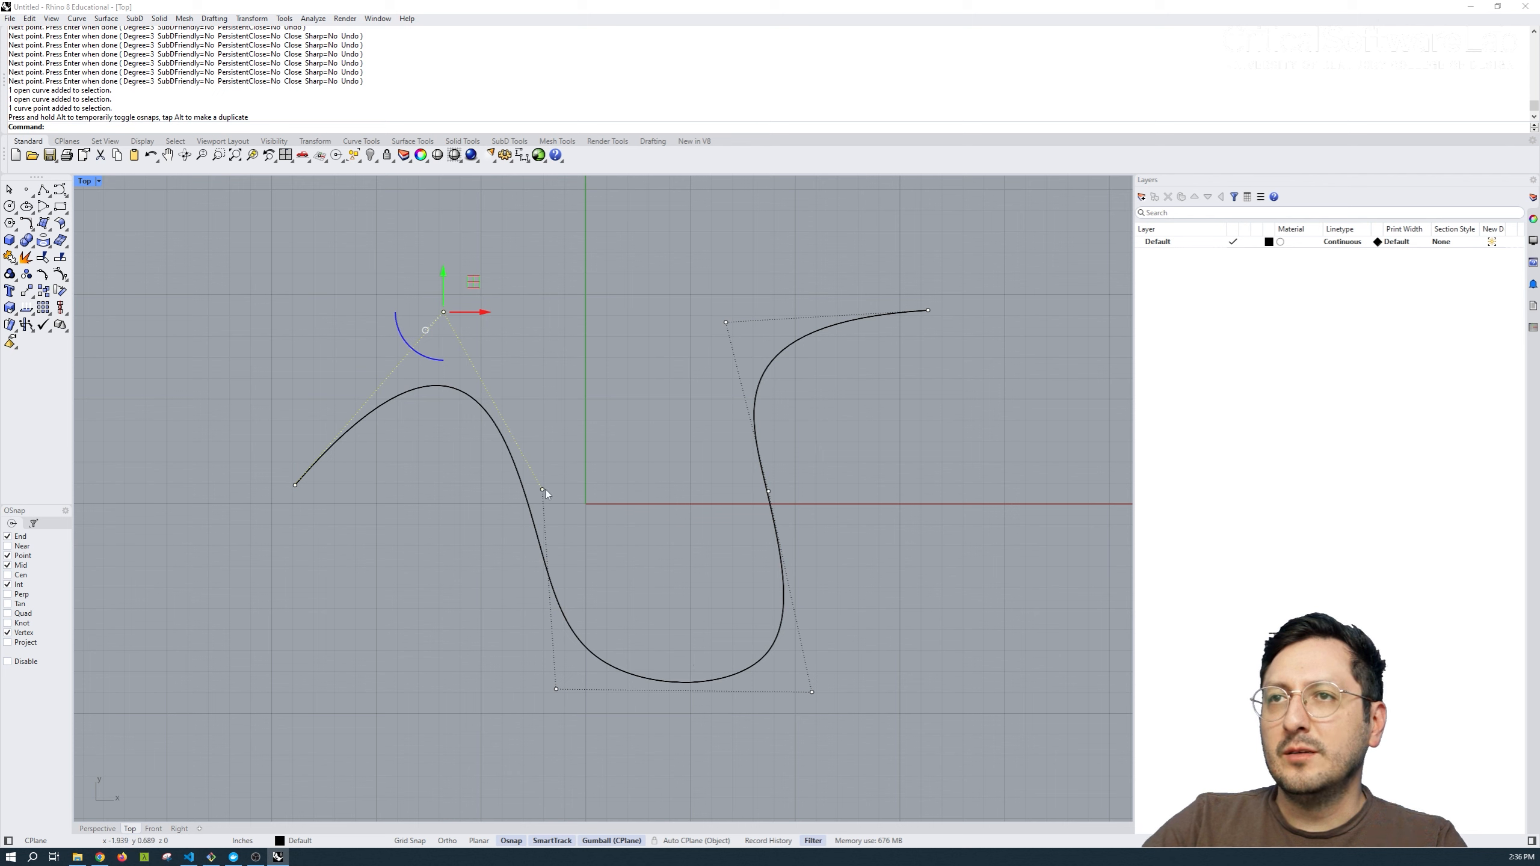
Reshape the curve's middle by moving three more control points: the third, the sixth and the one at the valley's outer lower corner.
click(544, 491)
drag(544, 491, 599, 463)
drag(770, 492, 720, 497)
click(557, 690)
drag(557, 690, 358, 673)
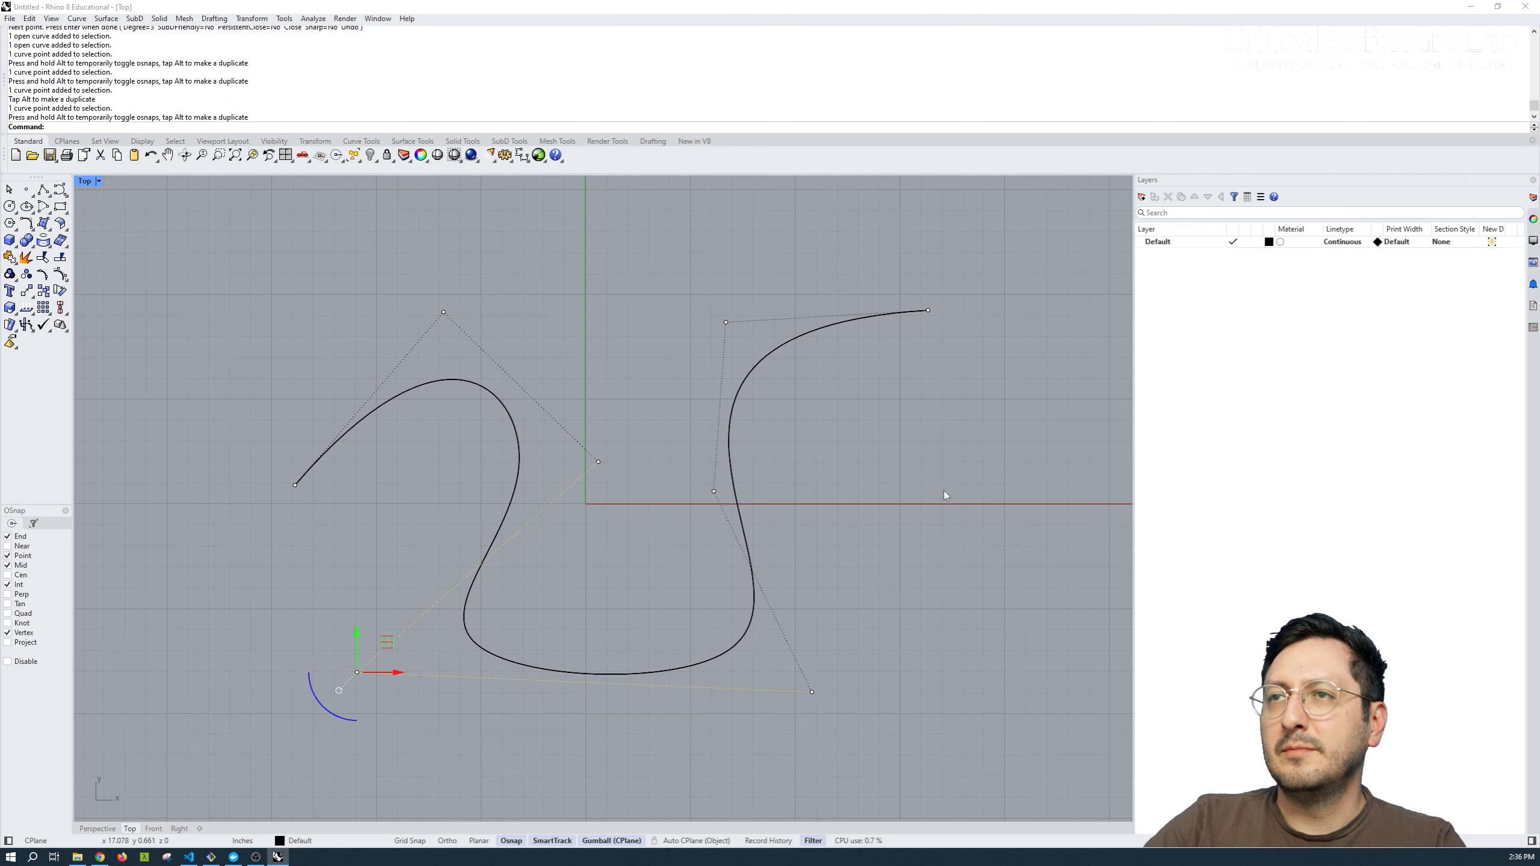
click(943, 491)
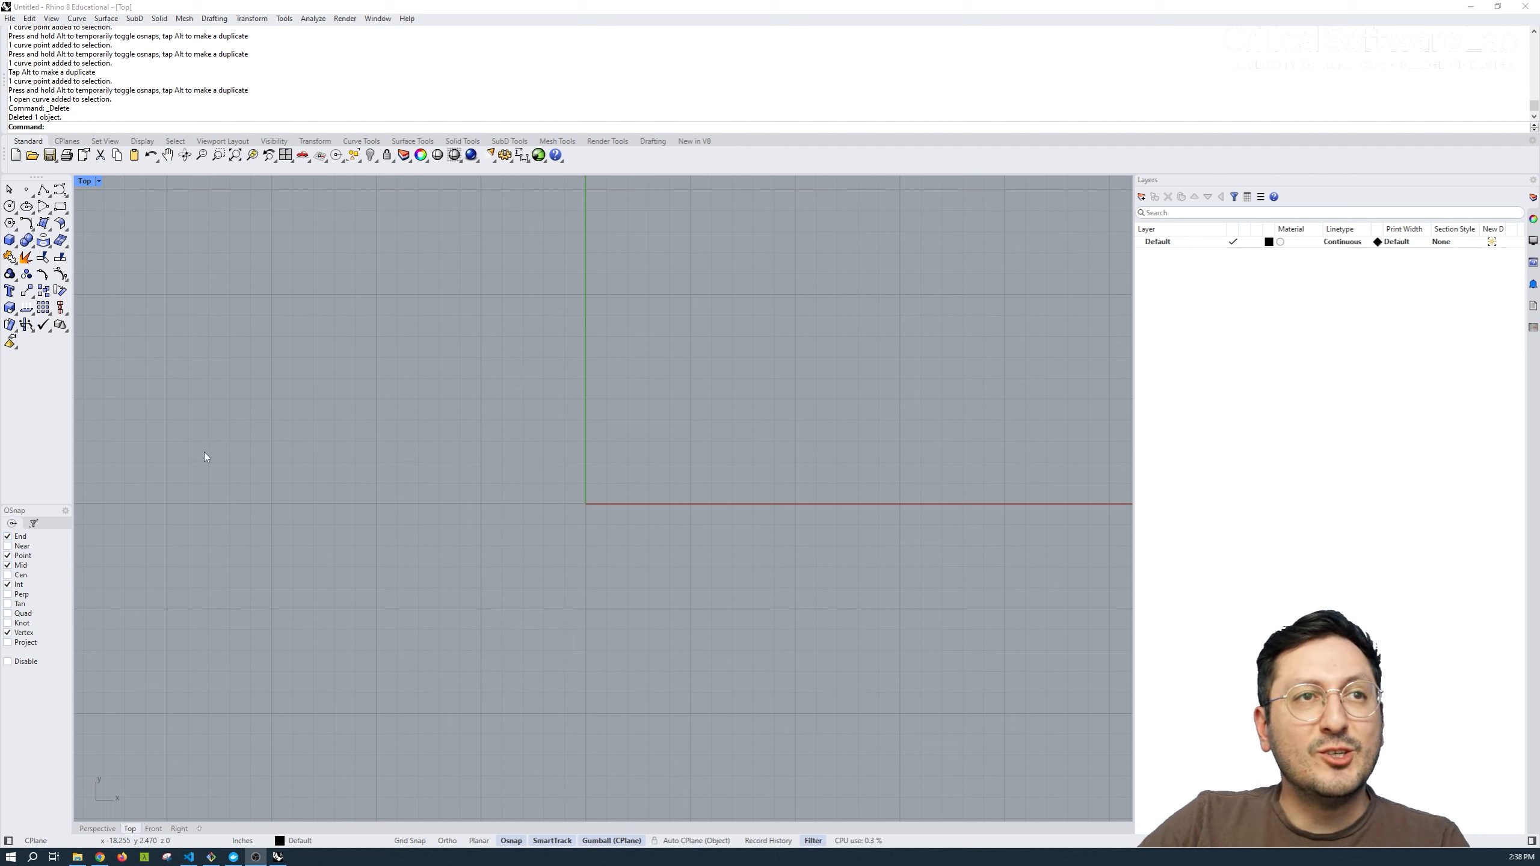
Draw a horizontal line about 2'1-3/8" long above the X axis, crossing the Y axis.
click(42, 190)
click(330, 396)
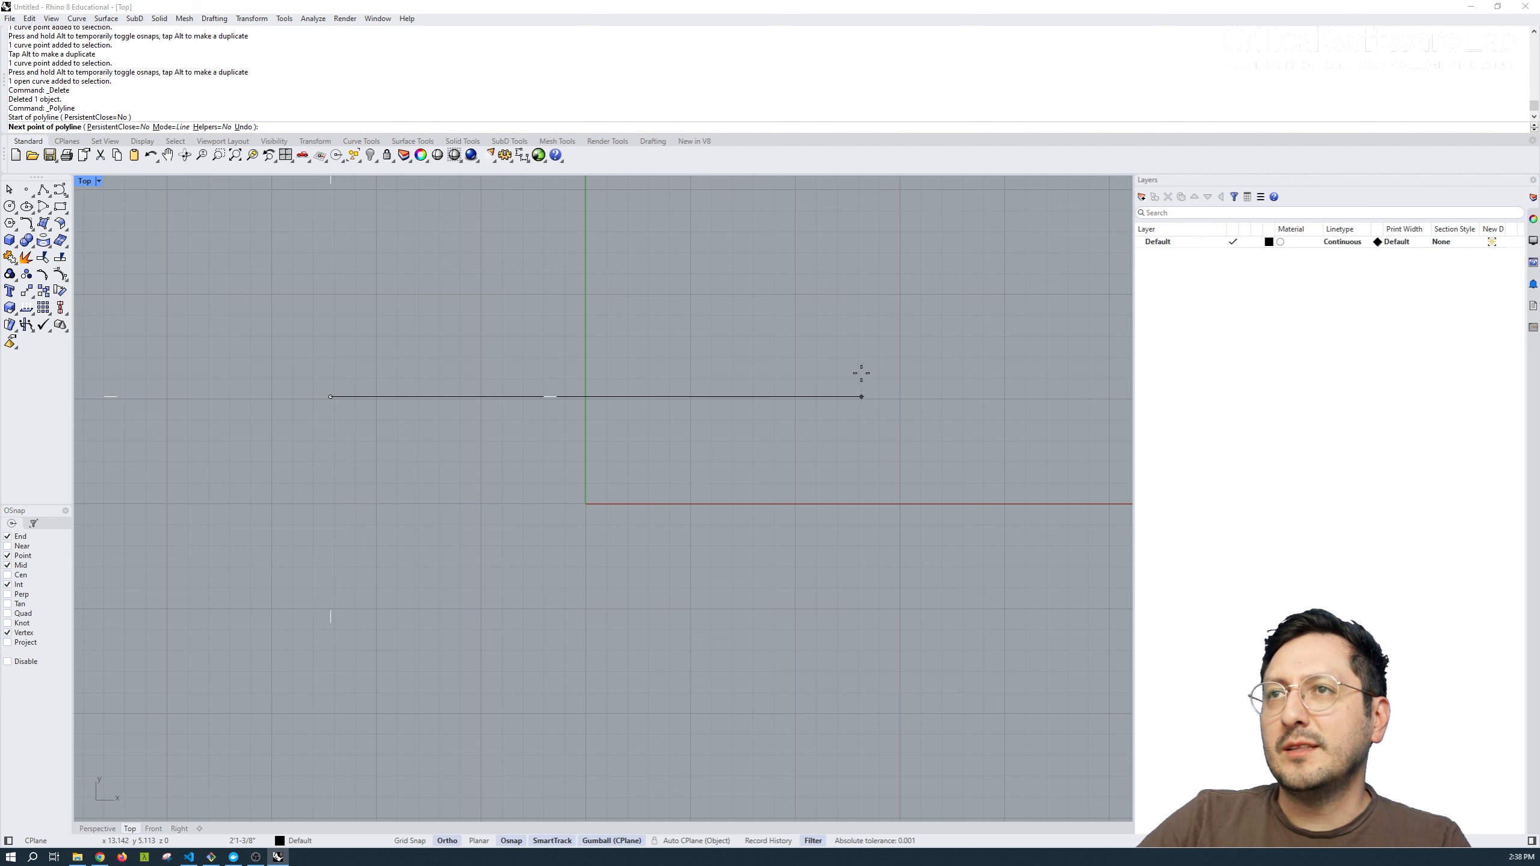
click(861, 391)
key(Return)
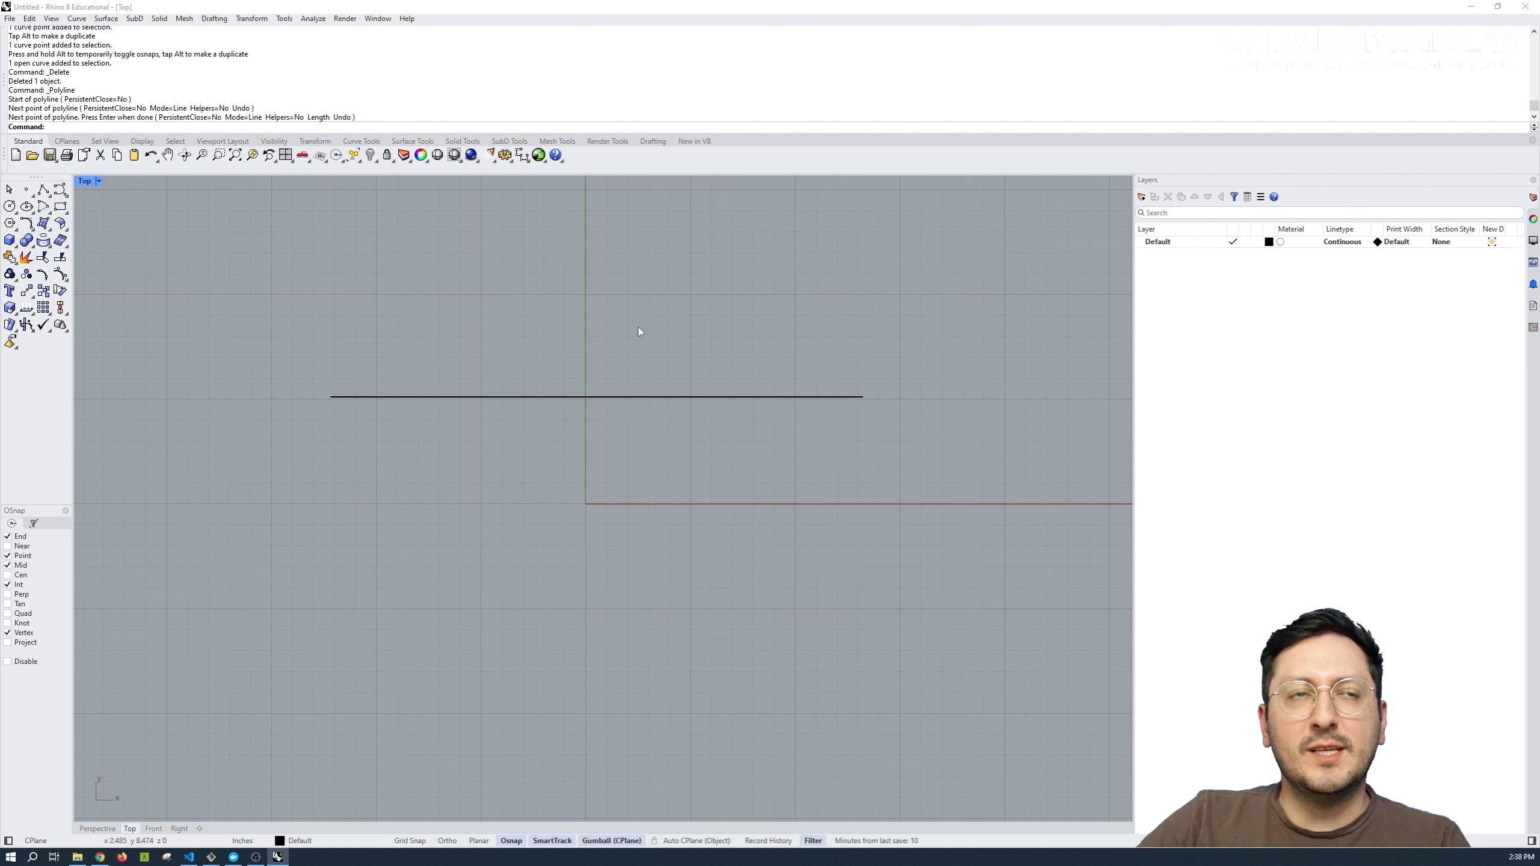
Draw a vertical line downward from the horizontal line's midpoint, ending below the X axis.
key(Return)
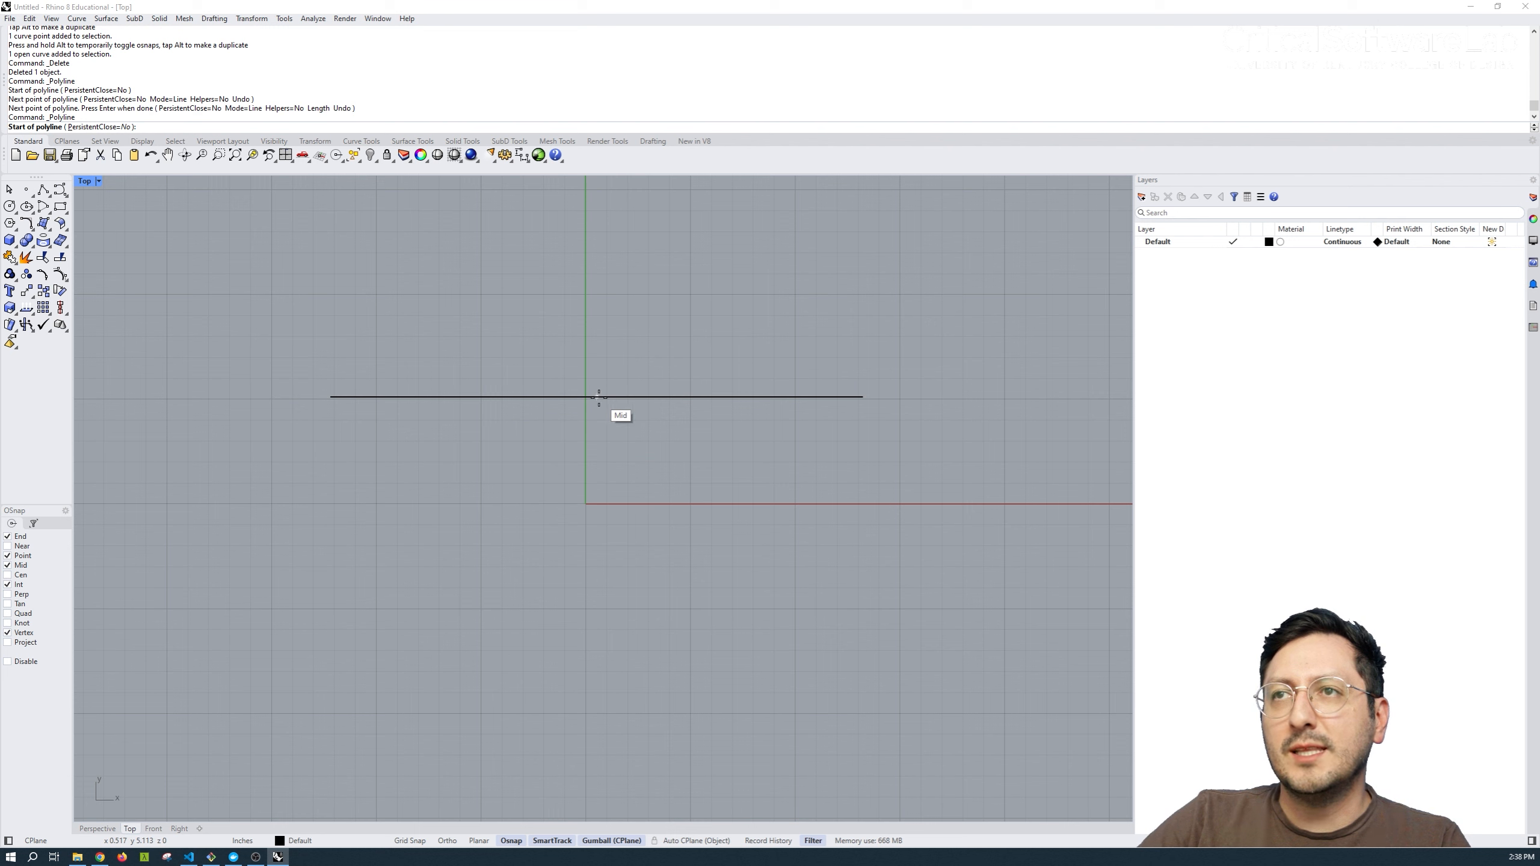
click(597, 398)
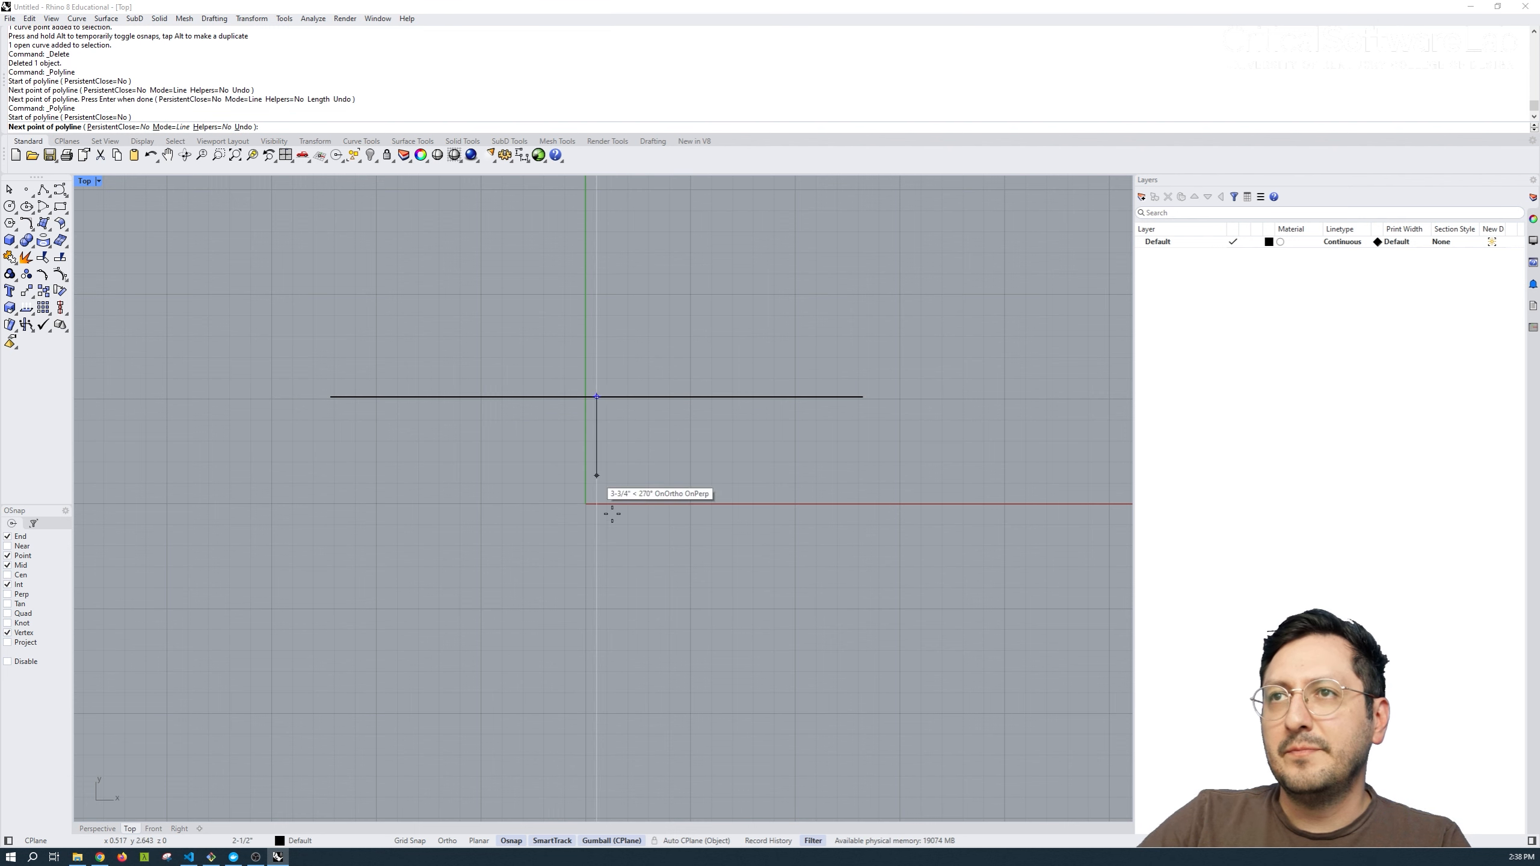
click(596, 627)
key(Return)
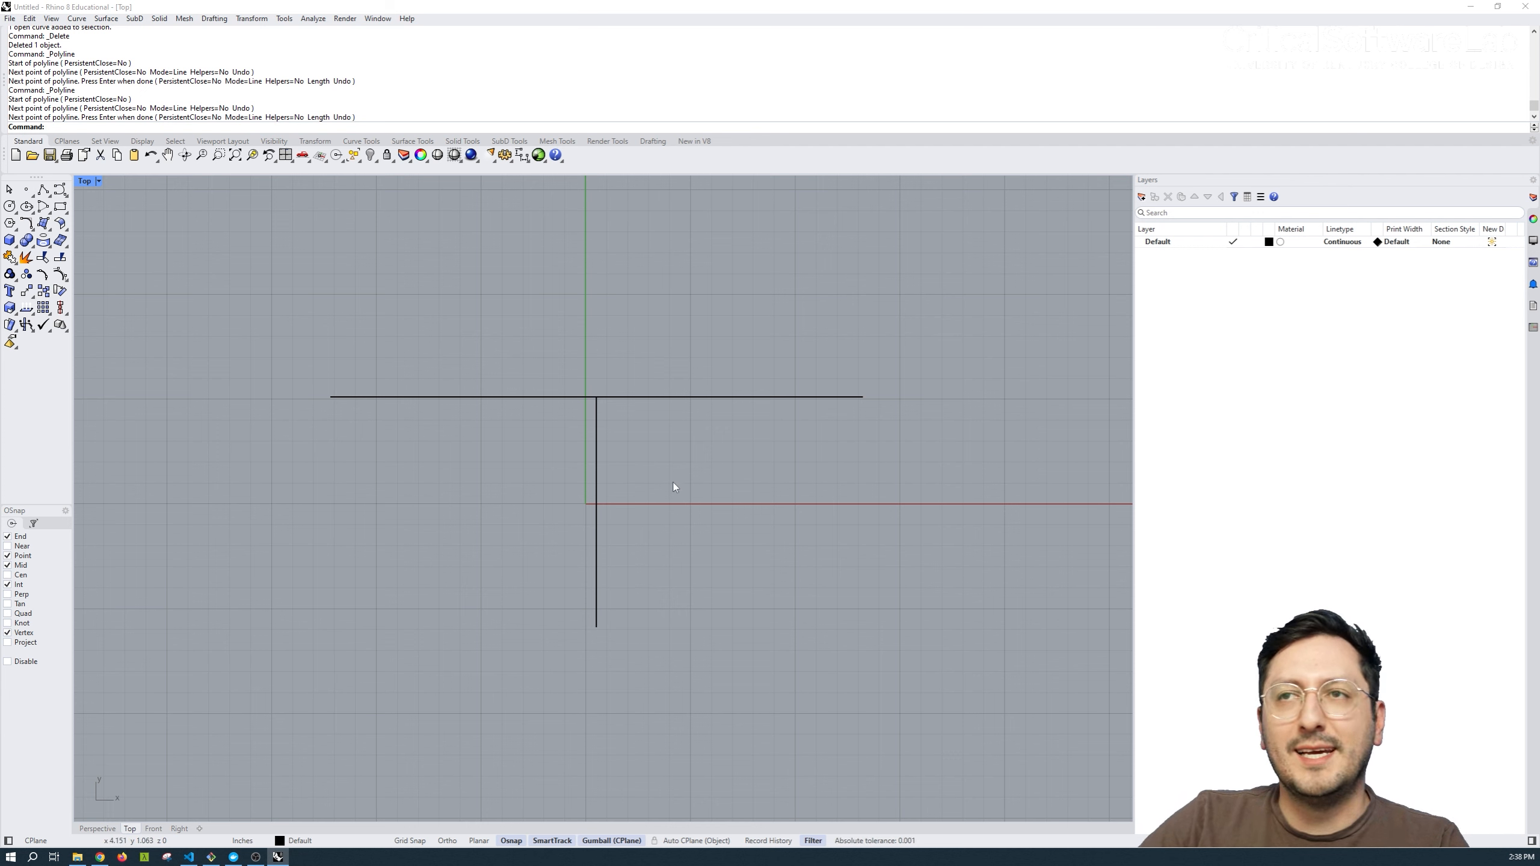
Connect the vertical line's midpoint to both ends of the horizontal line with separate lines, and delete all the curves.
key(Return)
click(596, 511)
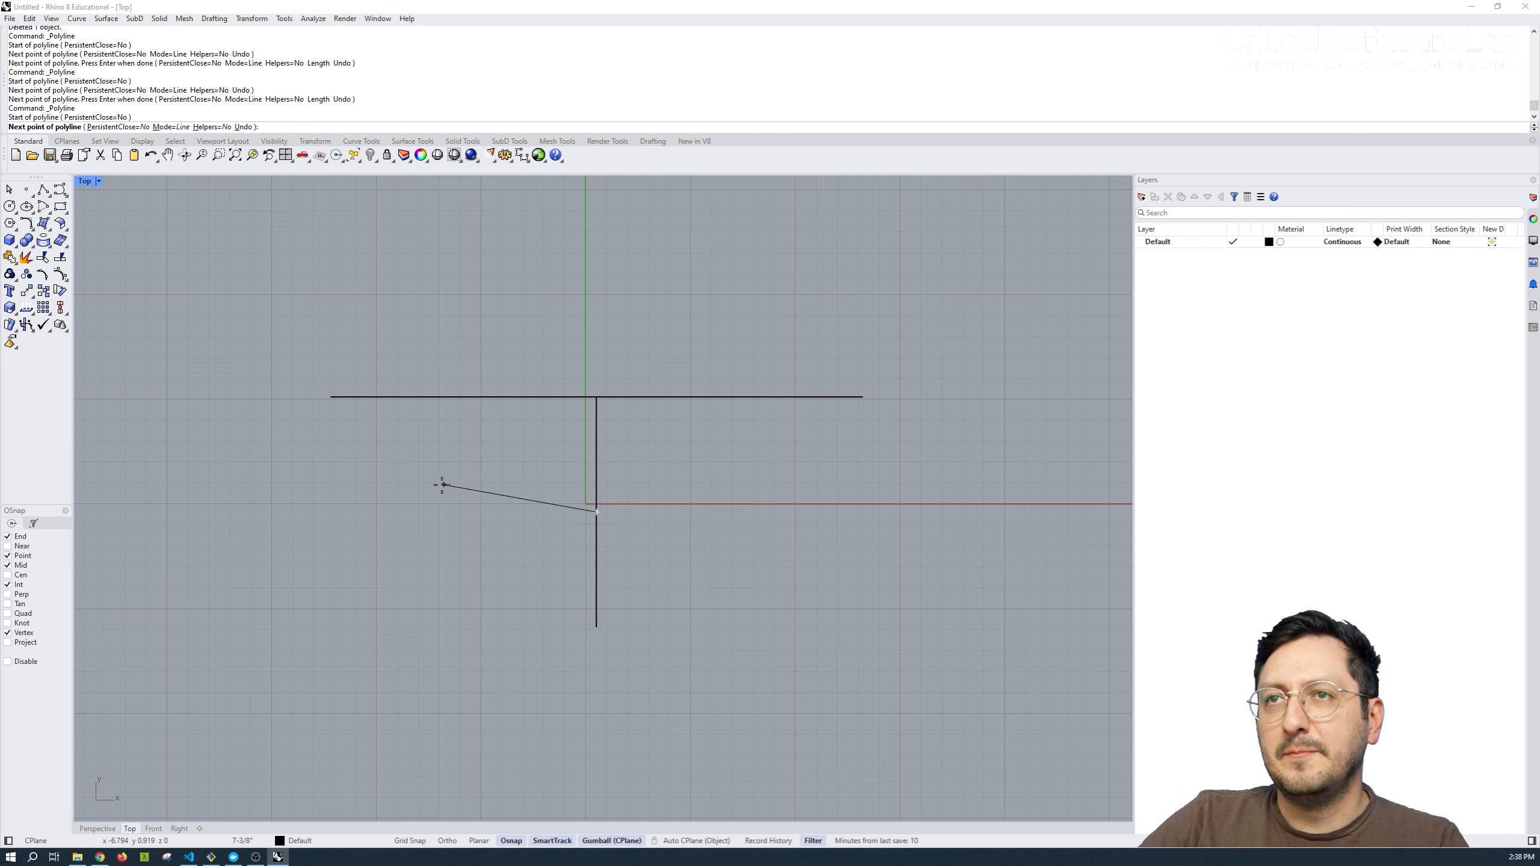
click(331, 398)
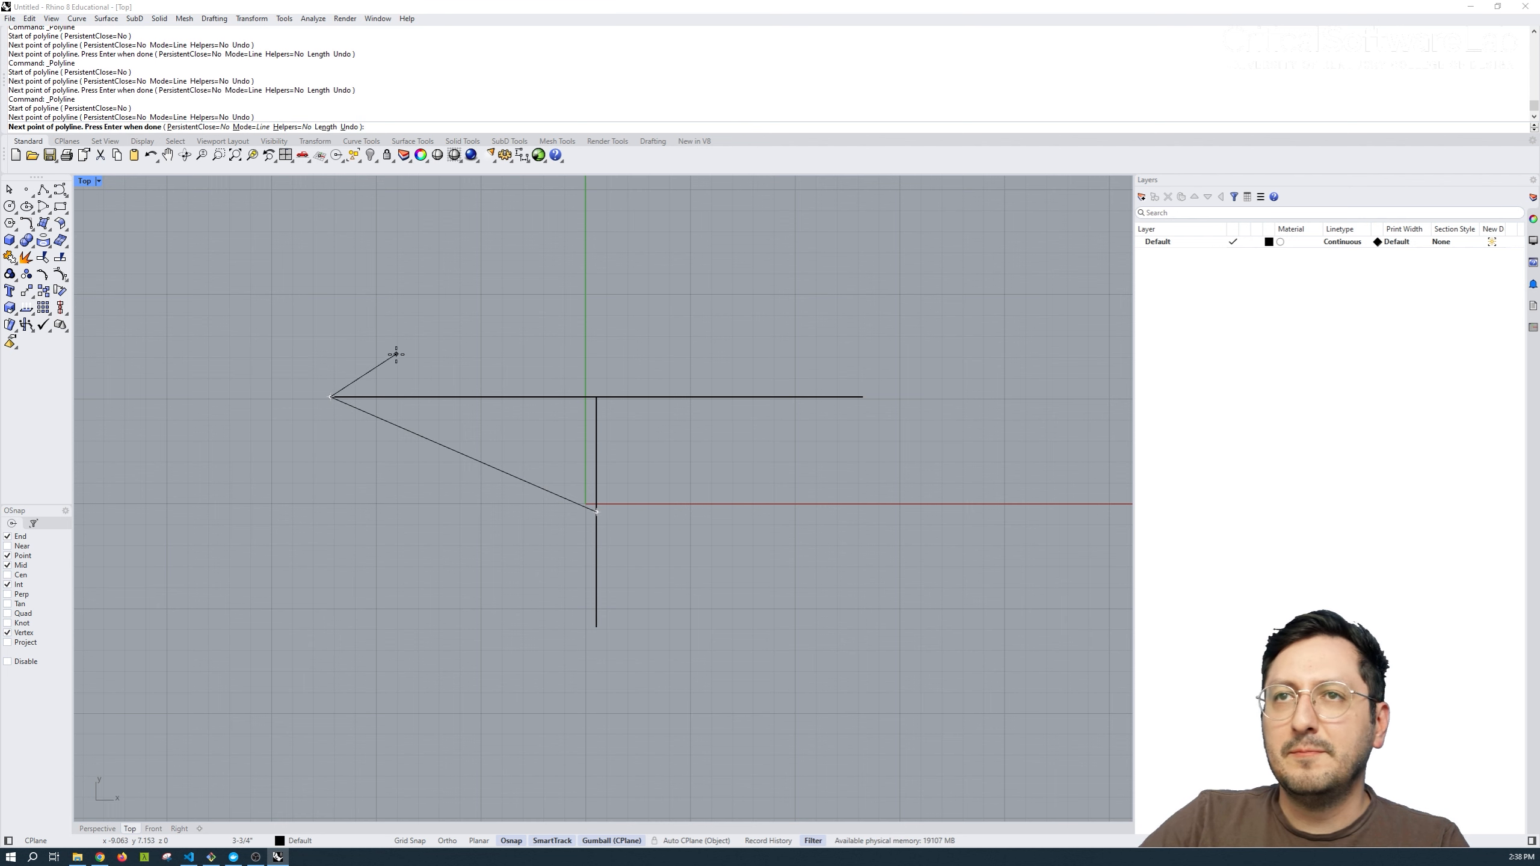
key(Return)
key(Return)
click(597, 511)
click(862, 398)
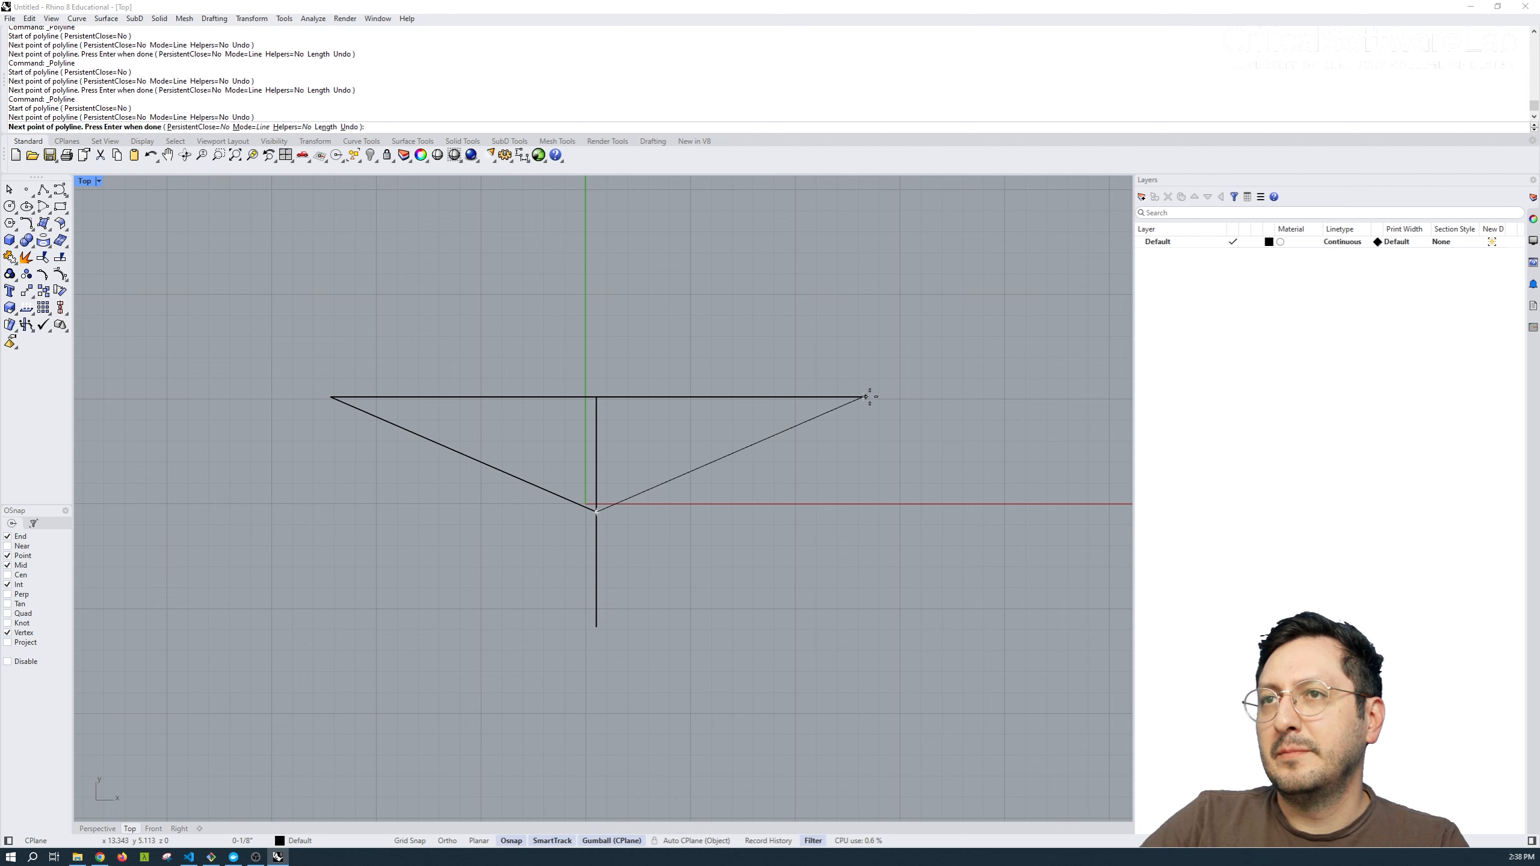
key(Return)
key(ctrl+a)
key(Delete)
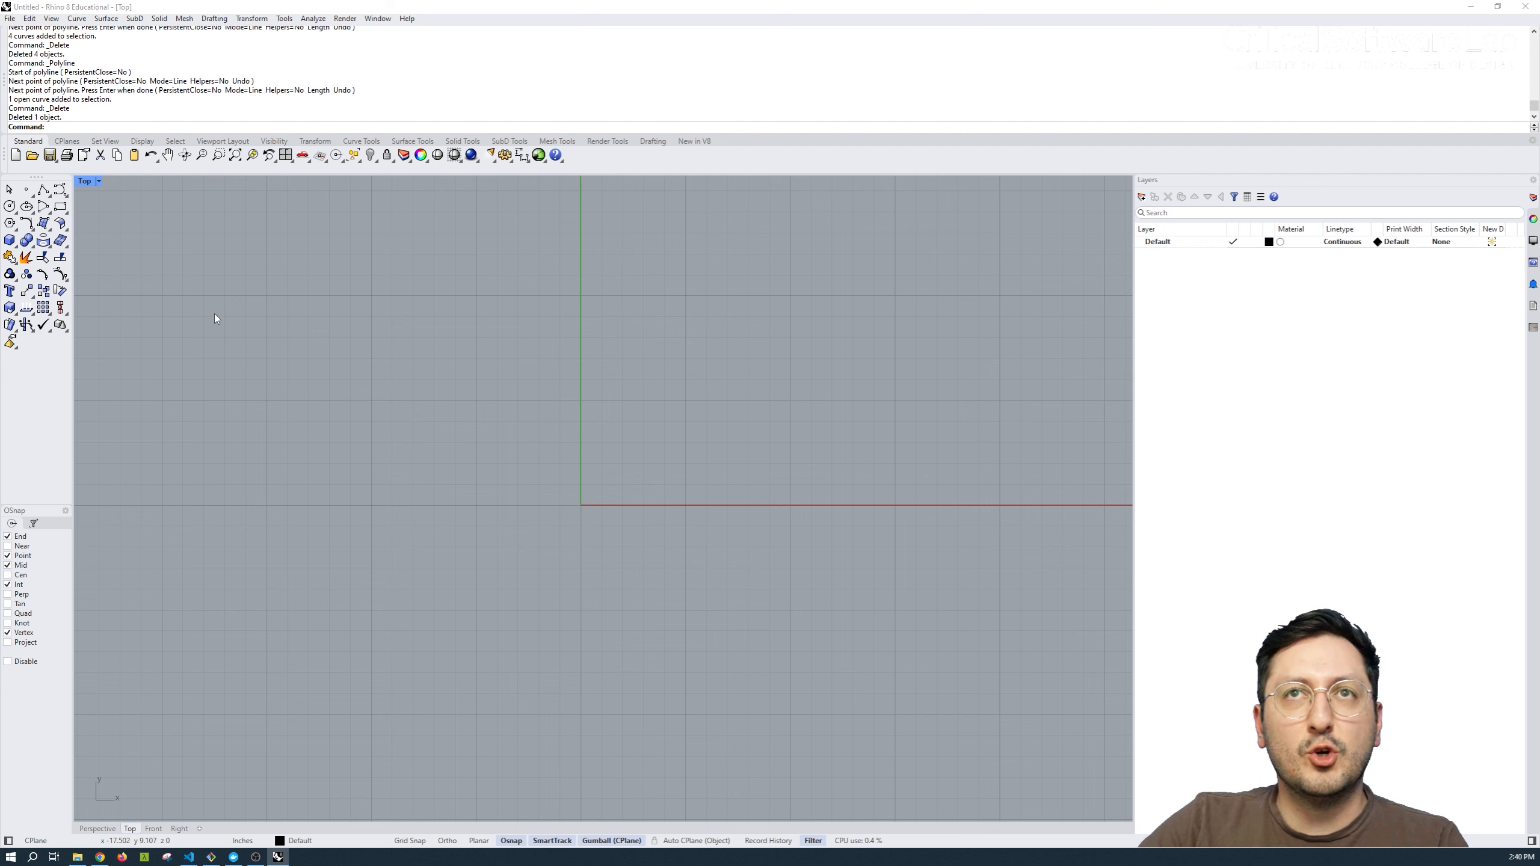
Draw two separate crossing lines: a shallow one above the X axis and a steep one descending across both axes.
click(44, 190)
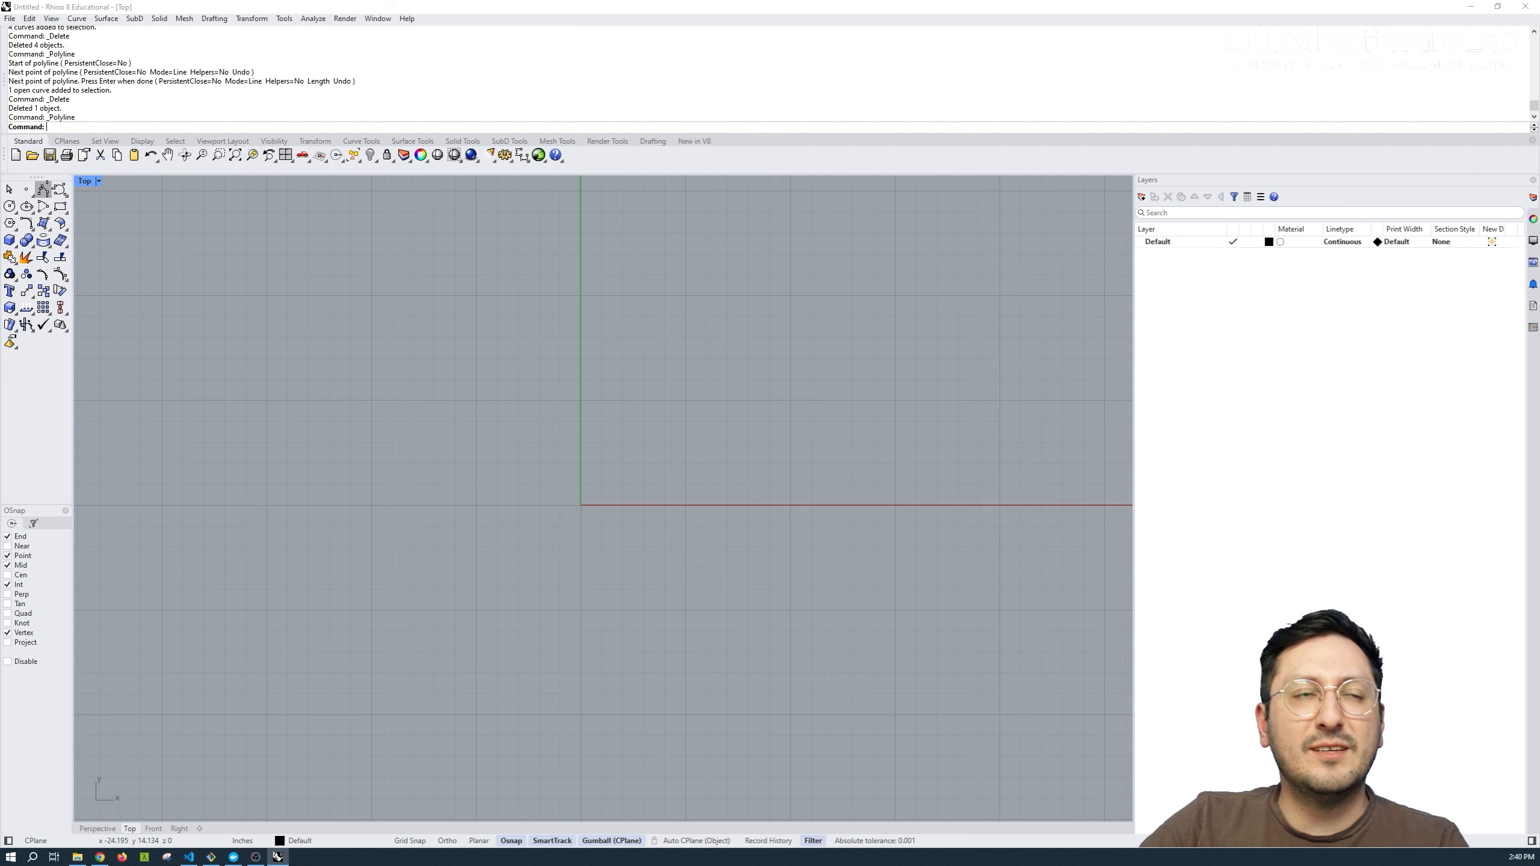
click(261, 377)
click(733, 277)
key(Return)
key(Return)
click(540, 240)
click(824, 578)
key(Return)
key(Return)
Close off a four-sided area with two more overlapping lines, one across its lower side and a steep one along its left side.
click(818, 449)
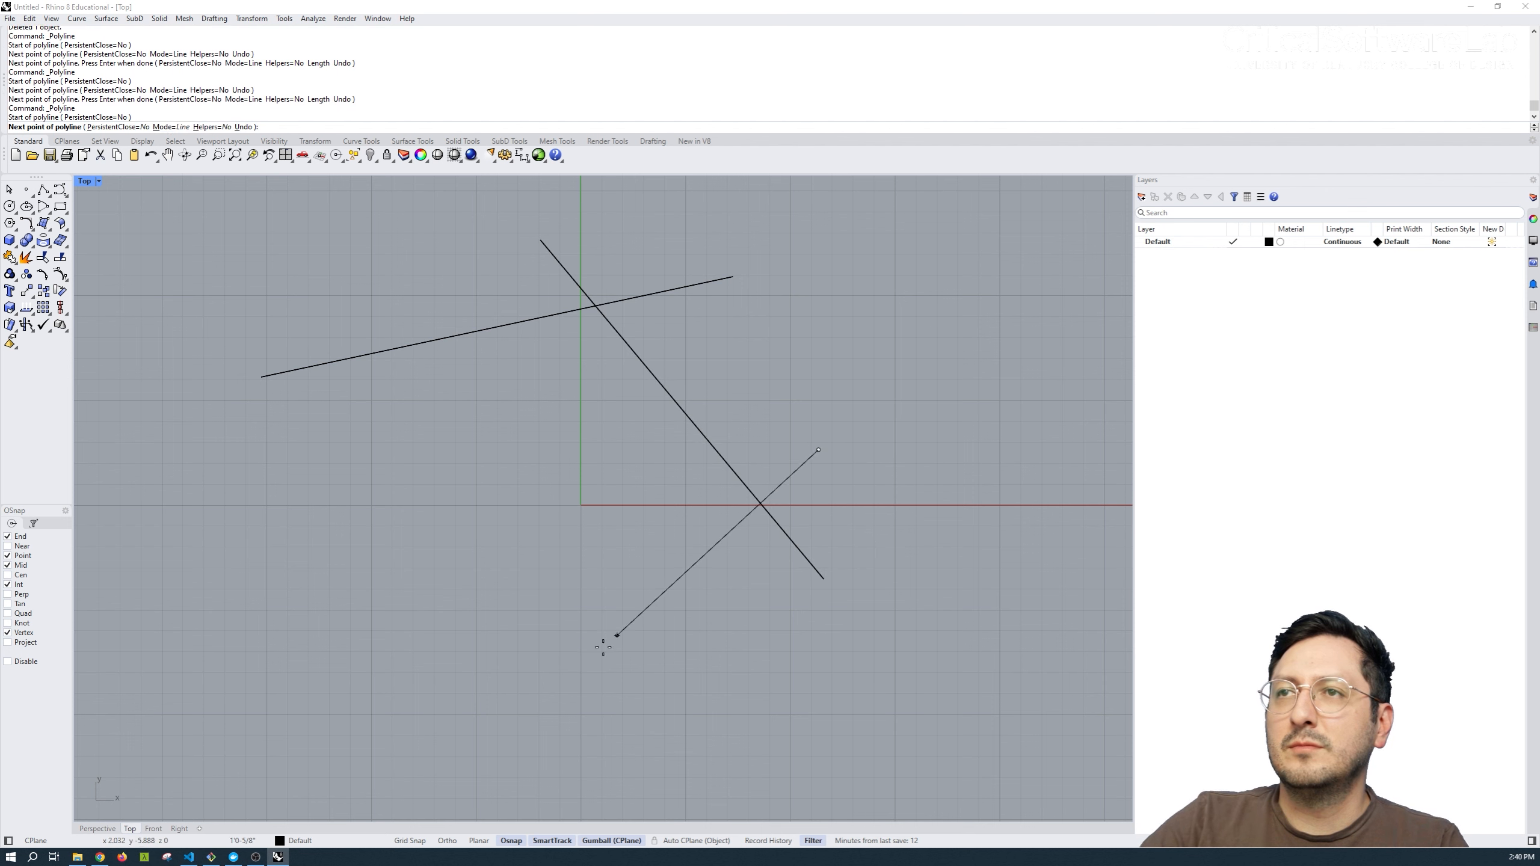
click(472, 693)
key(Return)
key(Return)
click(593, 705)
click(301, 323)
key(Return)
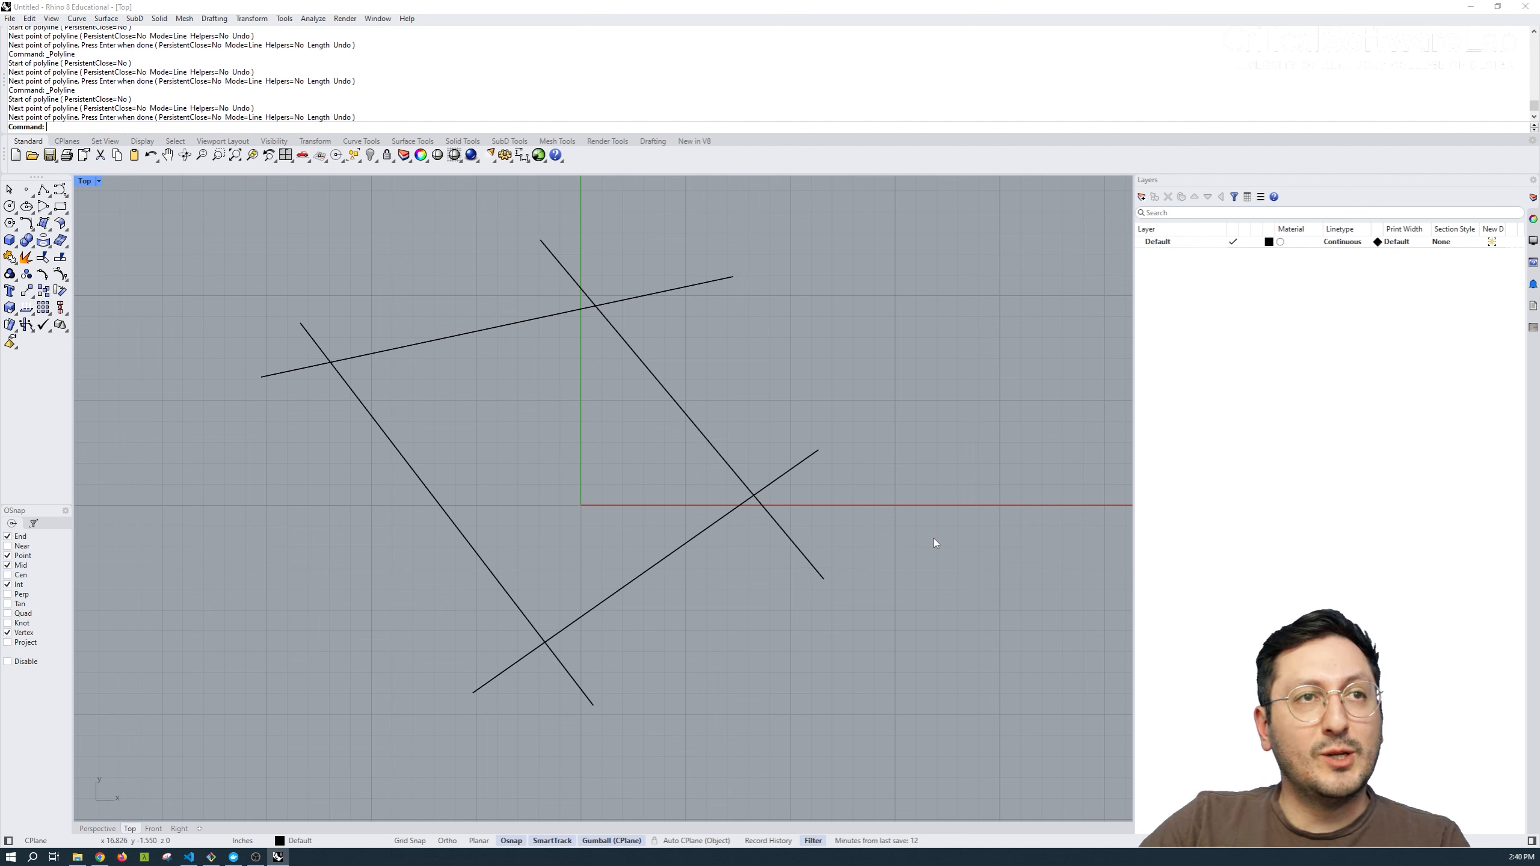
Trim the overhanging ends of the four crossing lines at their intersections, leaving a closed quadrilateral.
drag(859, 221, 312, 663)
text(tr)
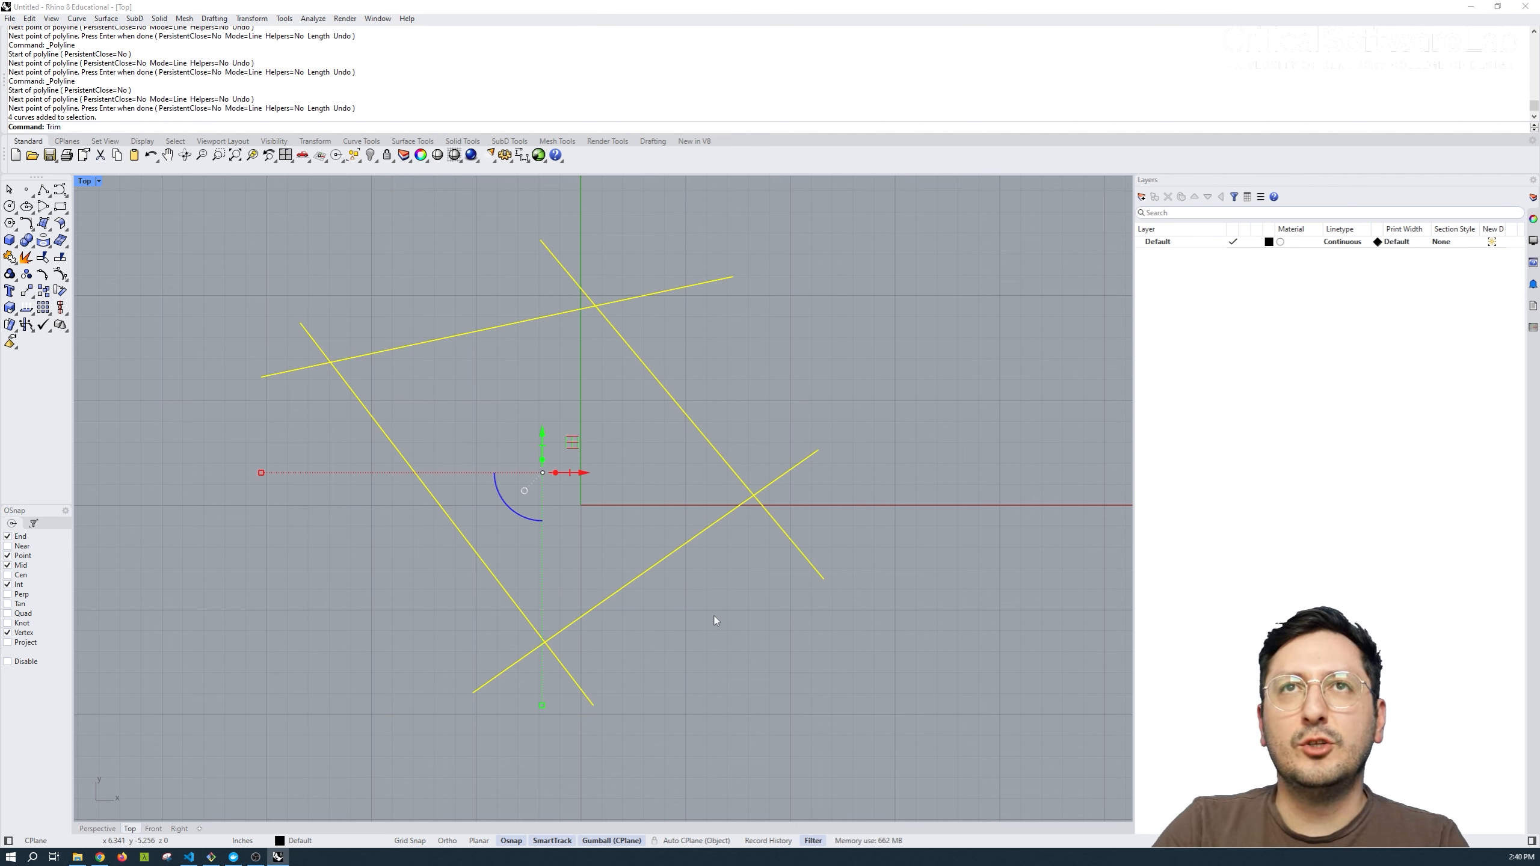
key(Return)
click(667, 291)
click(559, 264)
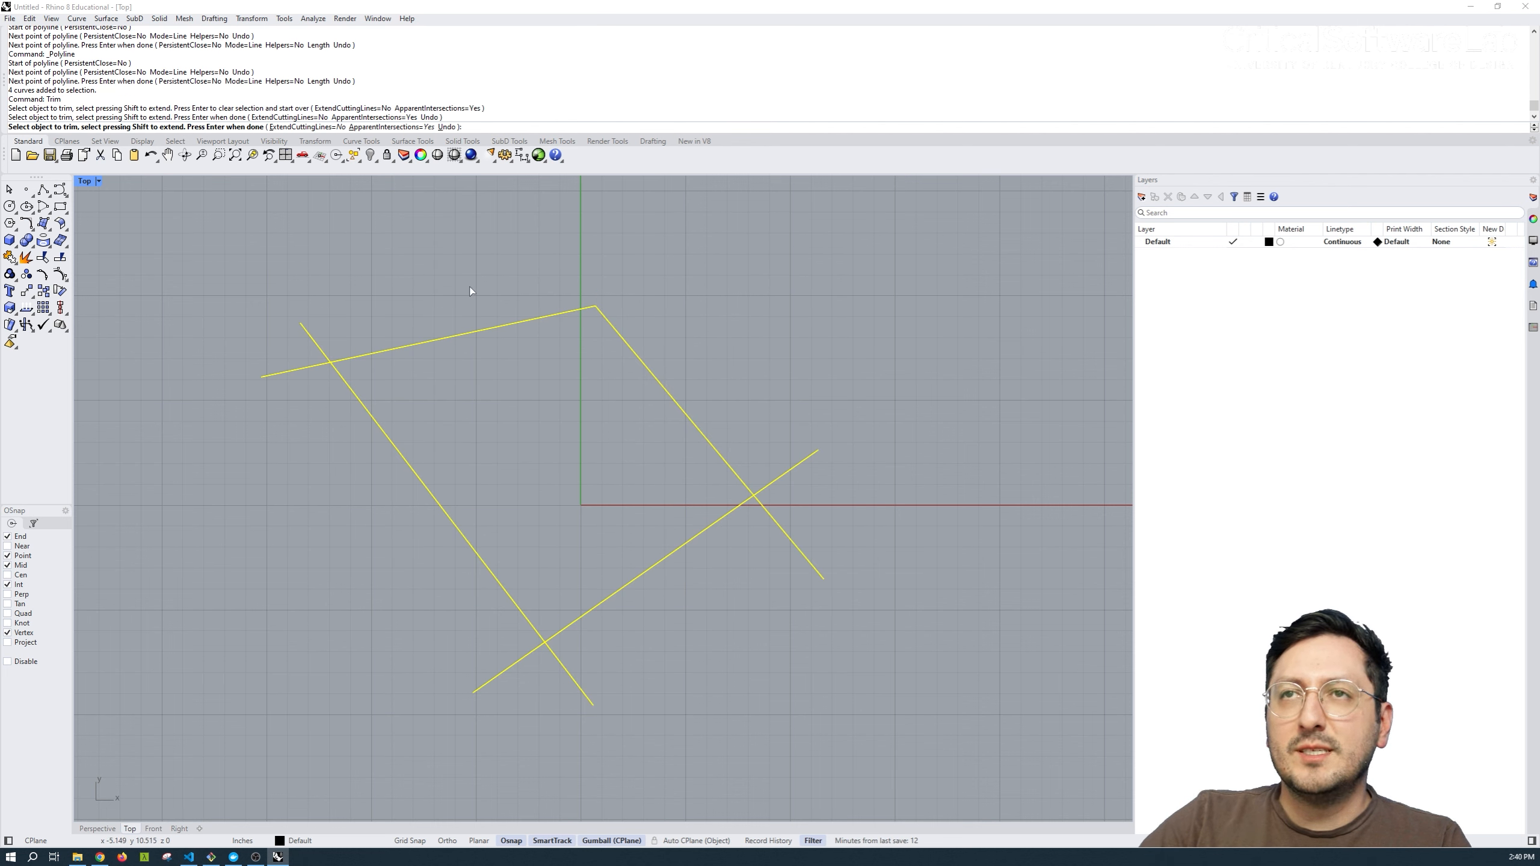
click(313, 341)
drag(303, 311, 228, 386)
click(506, 670)
drag(604, 664, 576, 708)
click(796, 547)
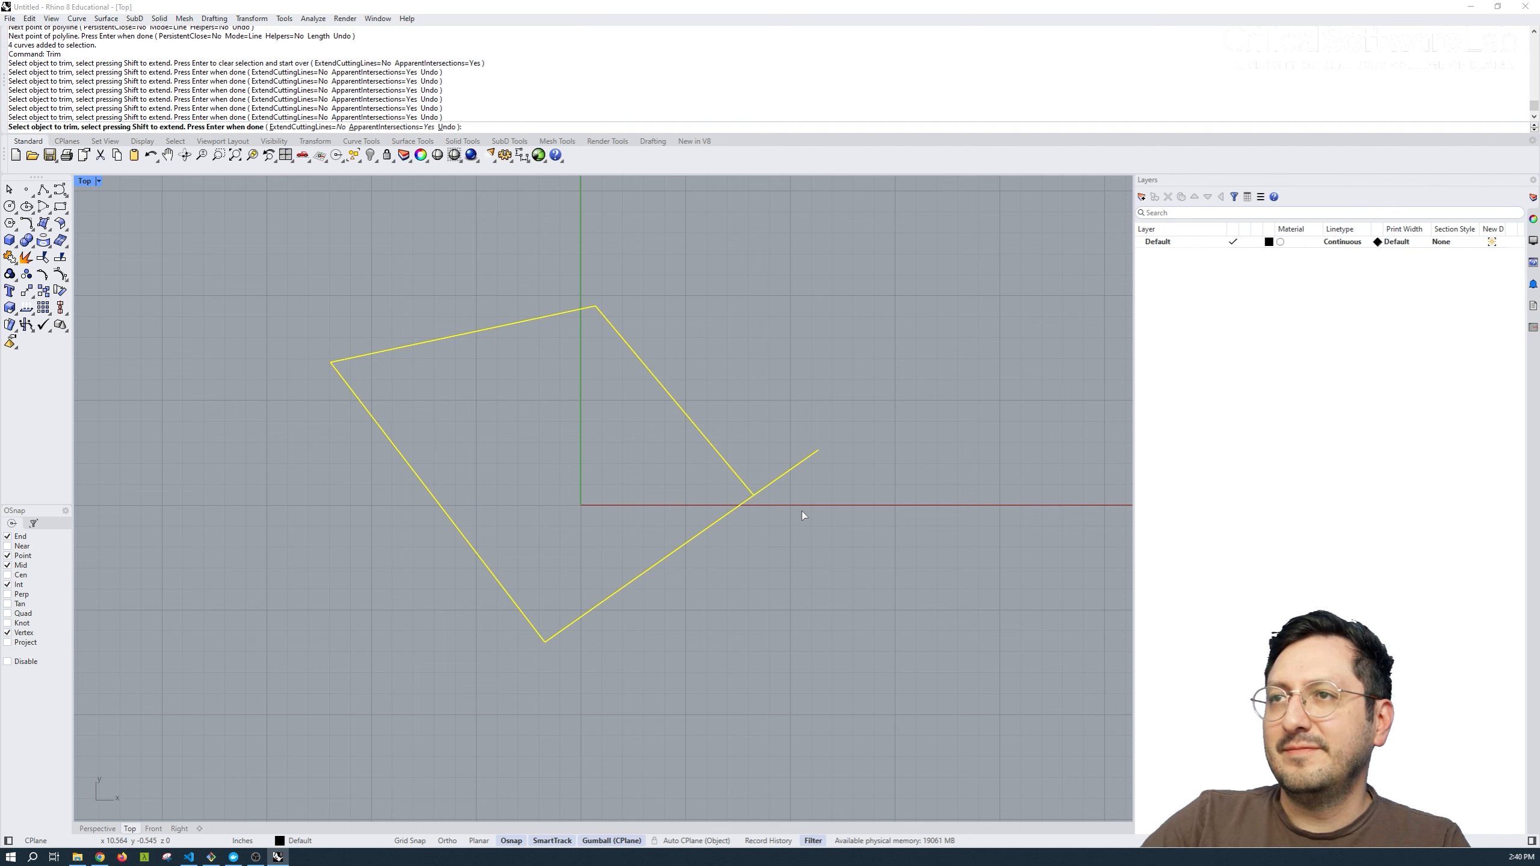
drag(824, 431, 790, 463)
key(Return)
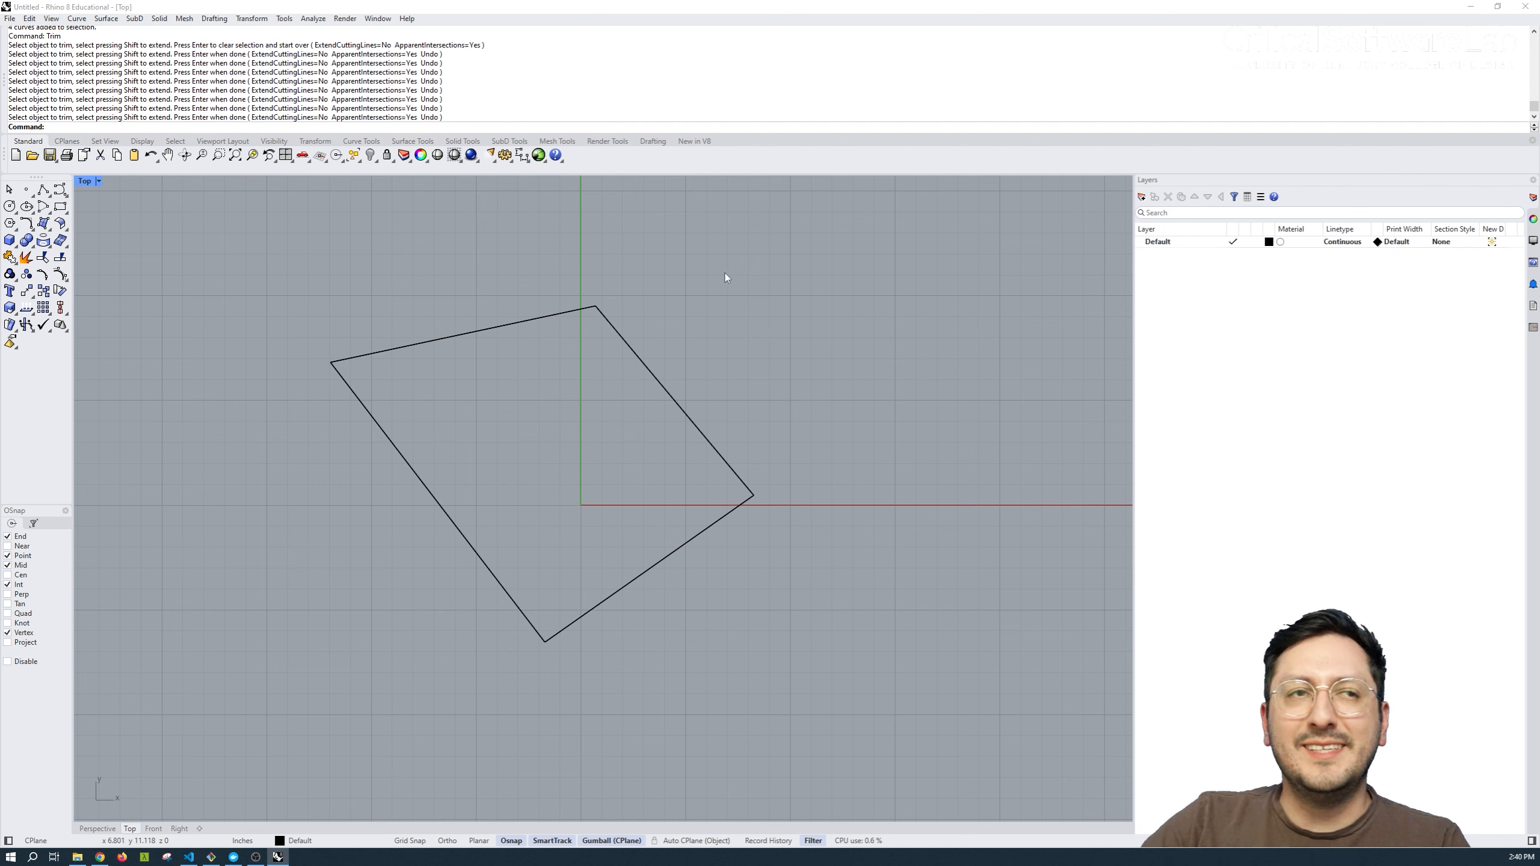
Draw a closed, winding degree-3 control point curve that weaves through the quadrilateral and loops around its right and upper sides.
click(60, 190)
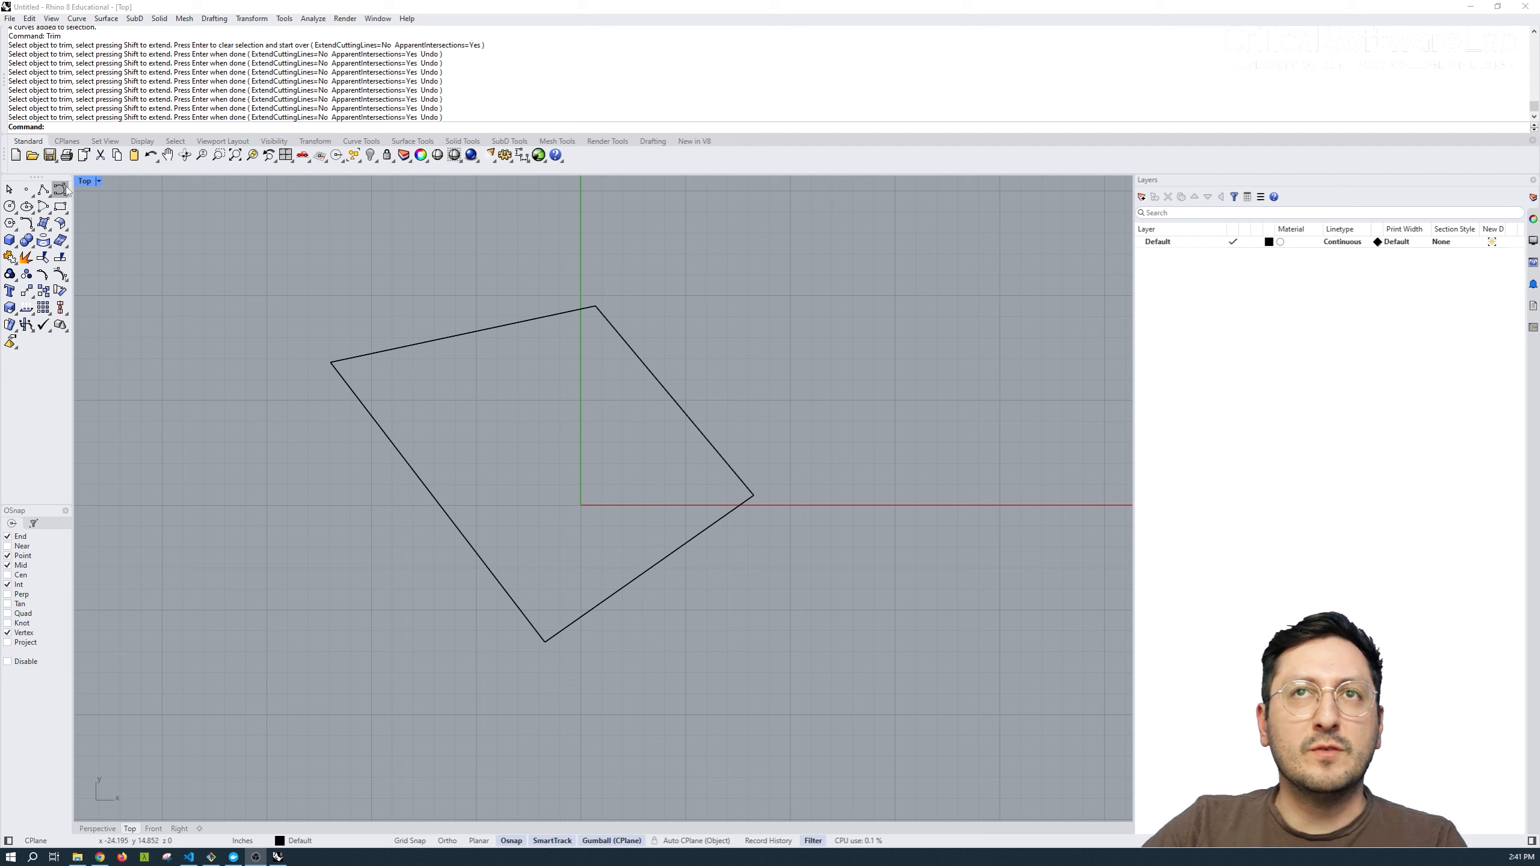
click(316, 307)
click(274, 479)
click(407, 490)
click(463, 401)
click(461, 276)
click(555, 230)
click(691, 261)
click(700, 378)
click(549, 466)
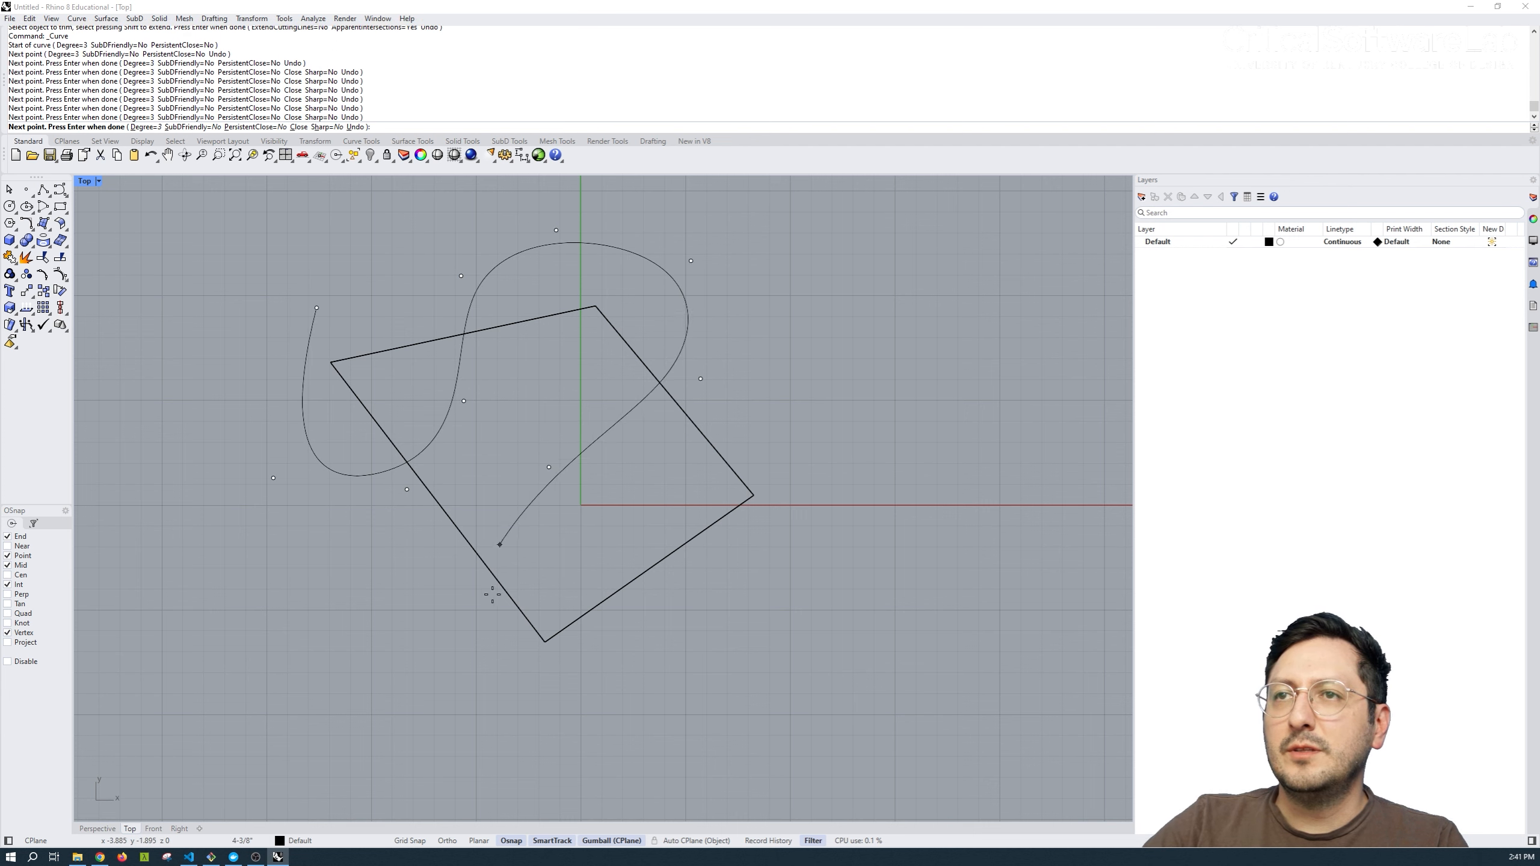
click(496, 561)
click(746, 695)
click(805, 559)
click(810, 417)
click(740, 331)
click(621, 214)
click(455, 201)
click(297, 239)
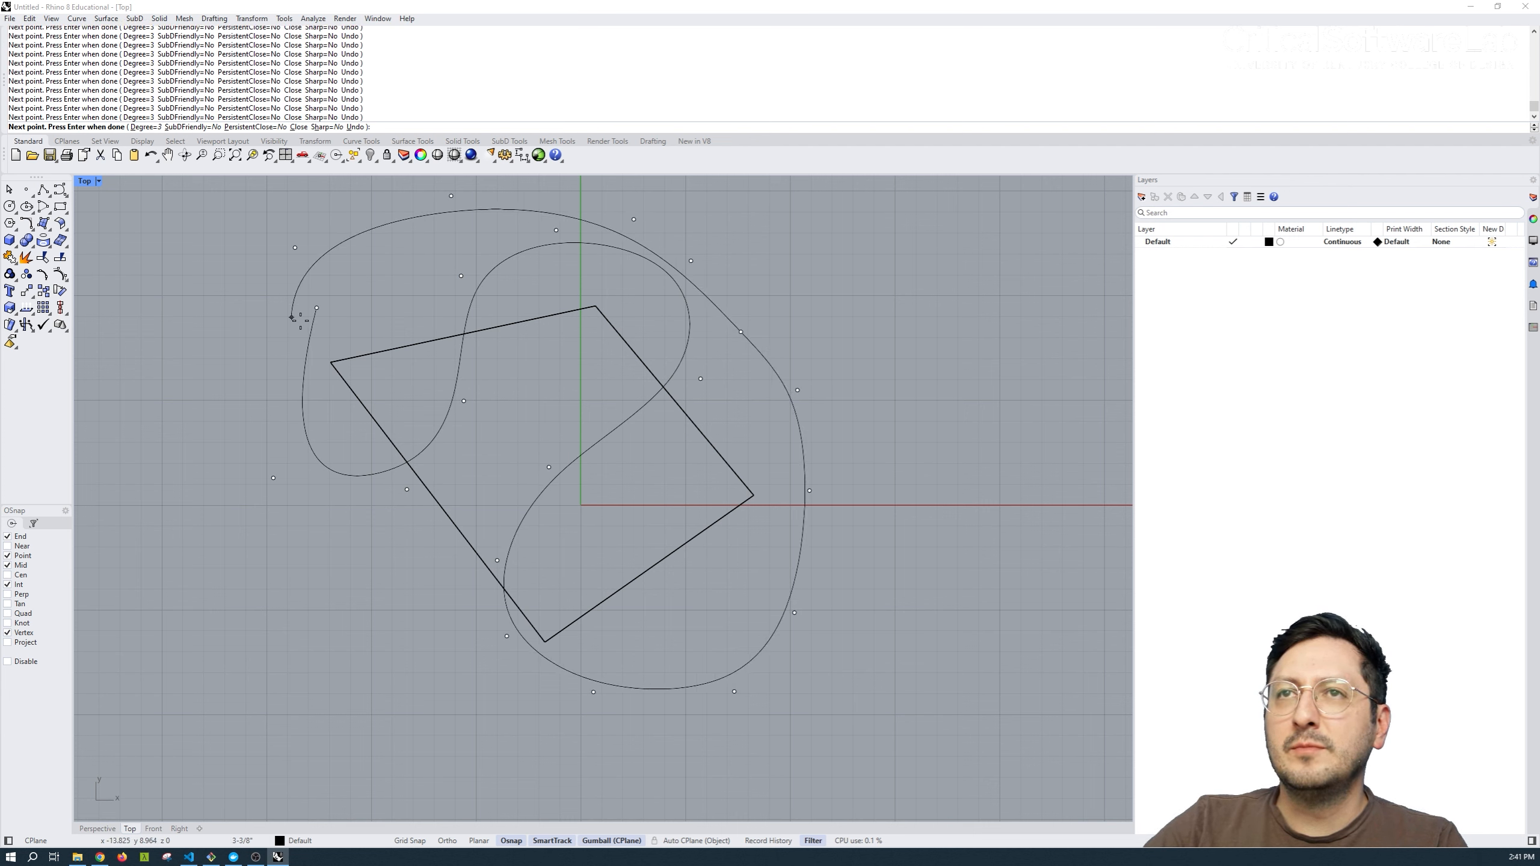
click(317, 308)
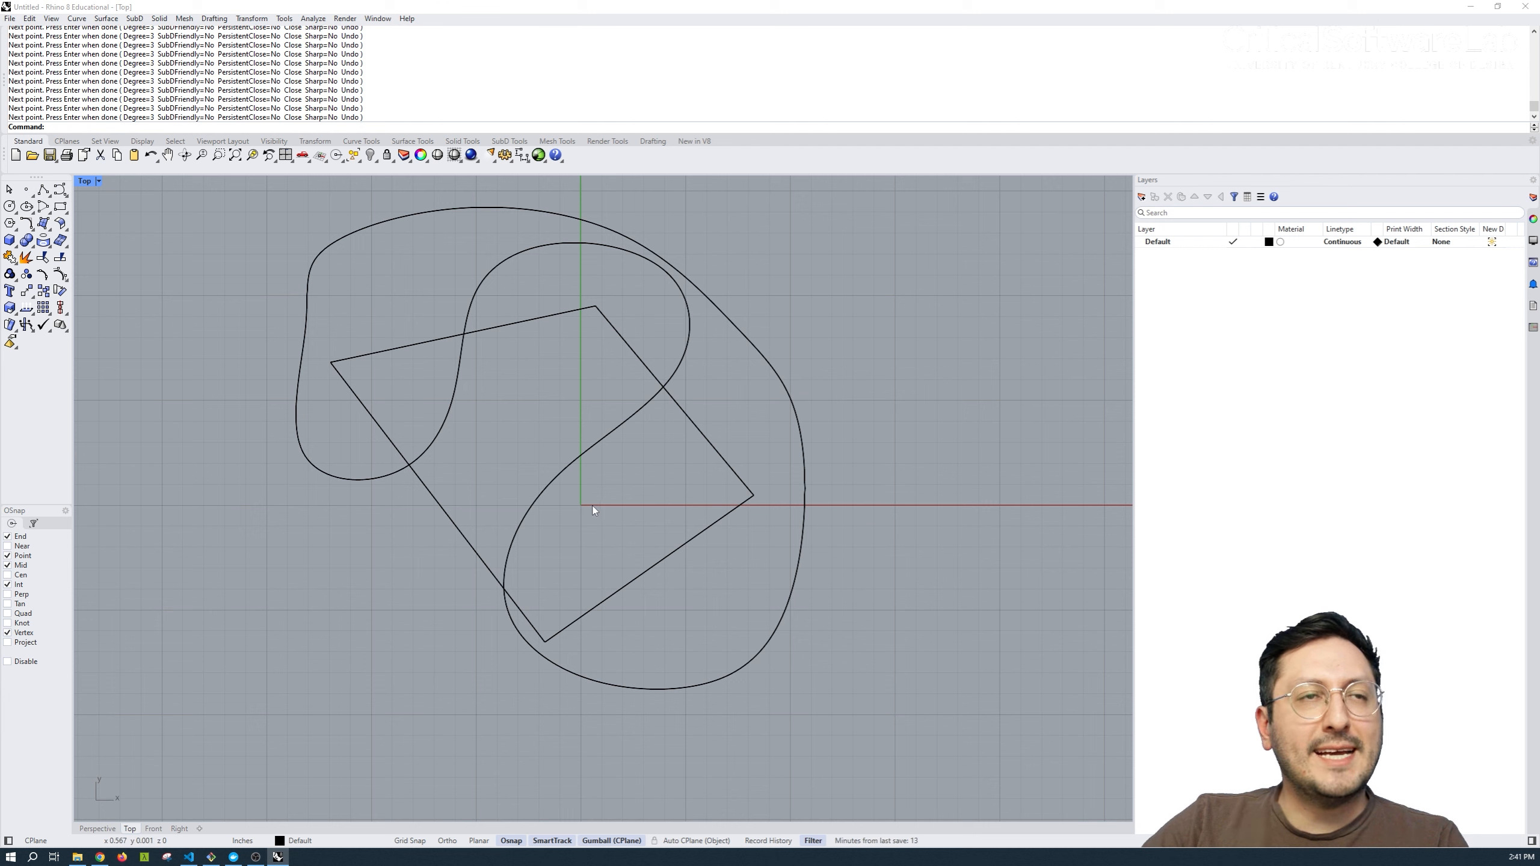
Trim the quadrilateral and the closed curve against each other, keeping only the central outline of straight and curved edges.
key(ctrl+a)
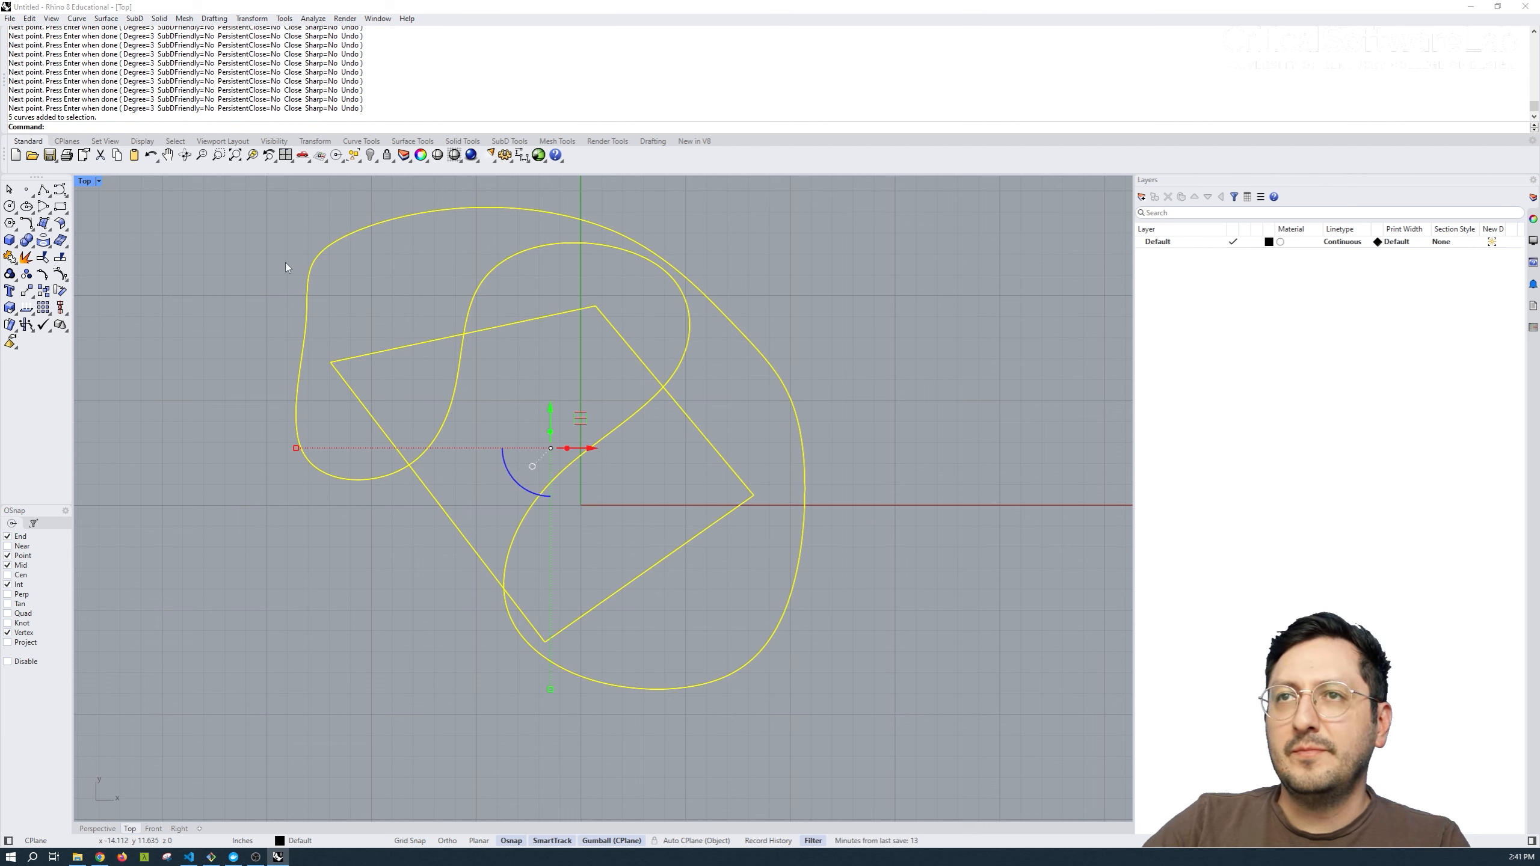
text(Trim)
key(Return)
drag(529, 271, 464, 198)
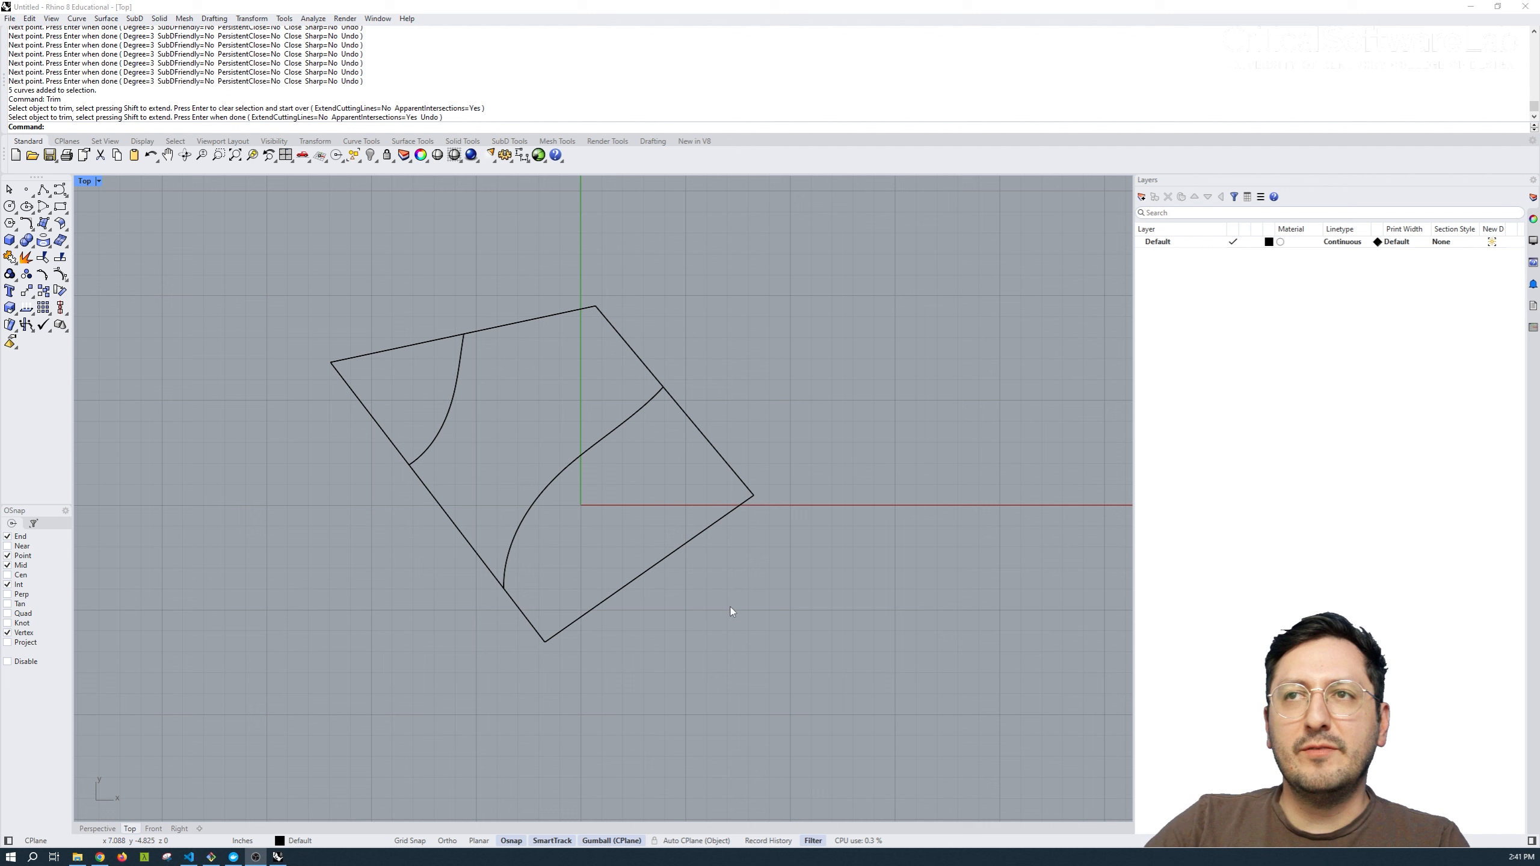
drag(763, 662, 327, 241)
key(Return)
click(367, 354)
drag(721, 604, 670, 491)
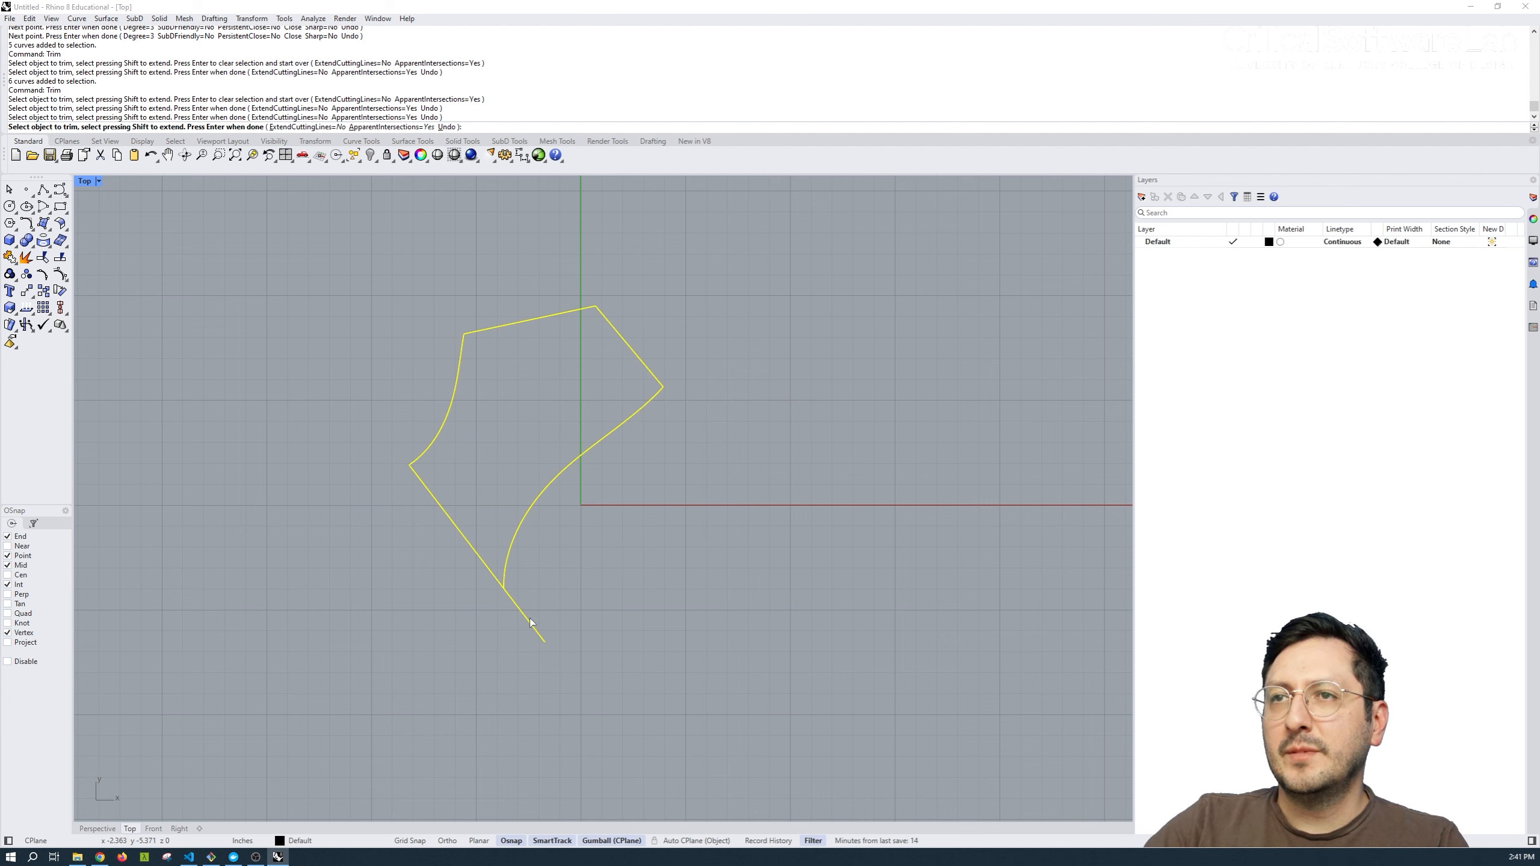
click(524, 614)
key(Return)
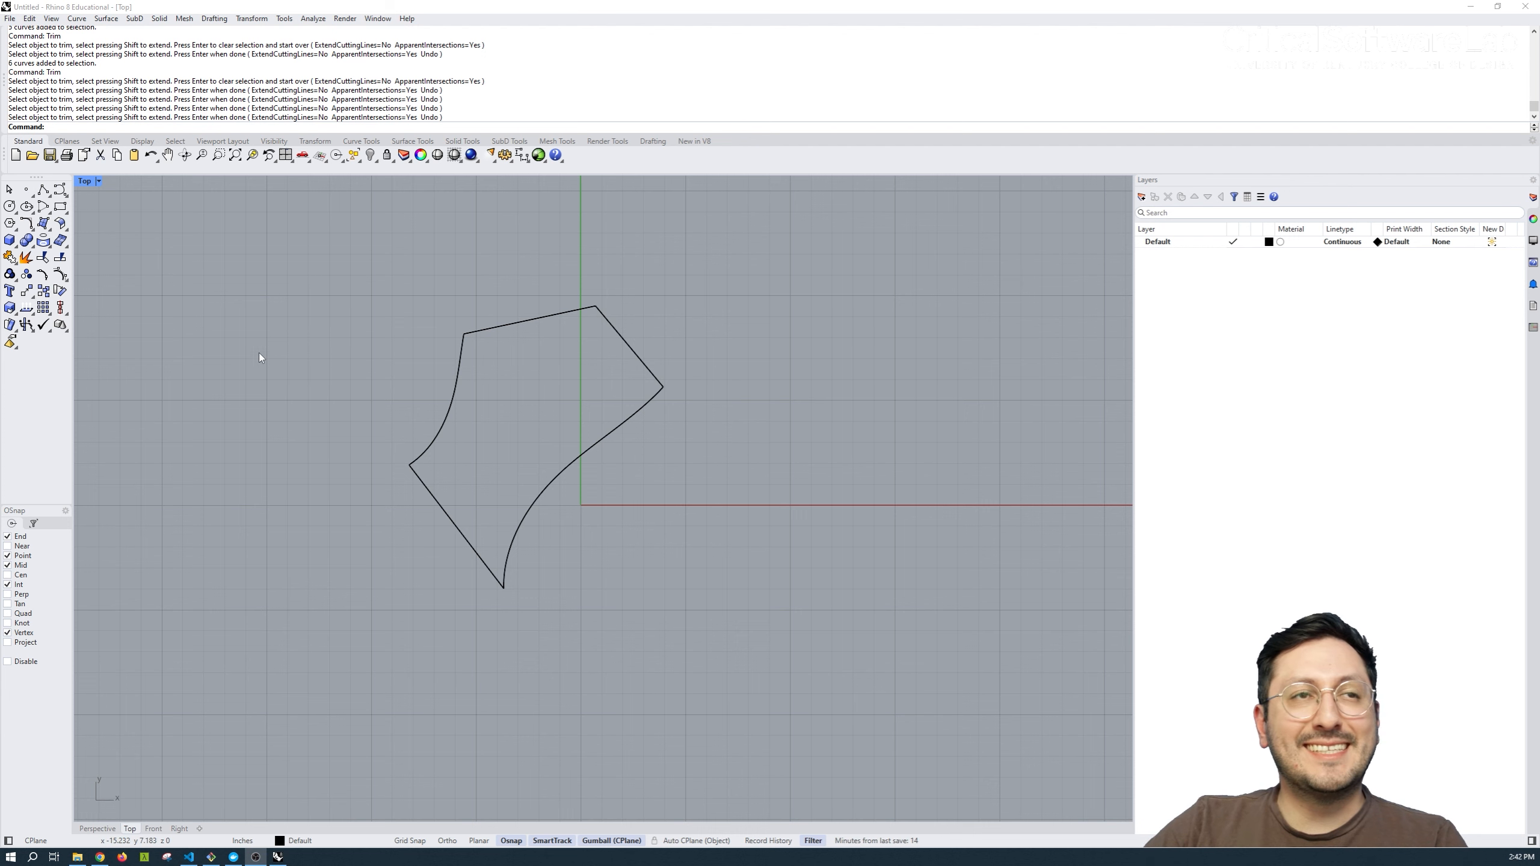
Draw a diagonal line inside the trimmed outline, rising to the right without touching its edges.
click(43, 189)
click(473, 452)
click(596, 360)
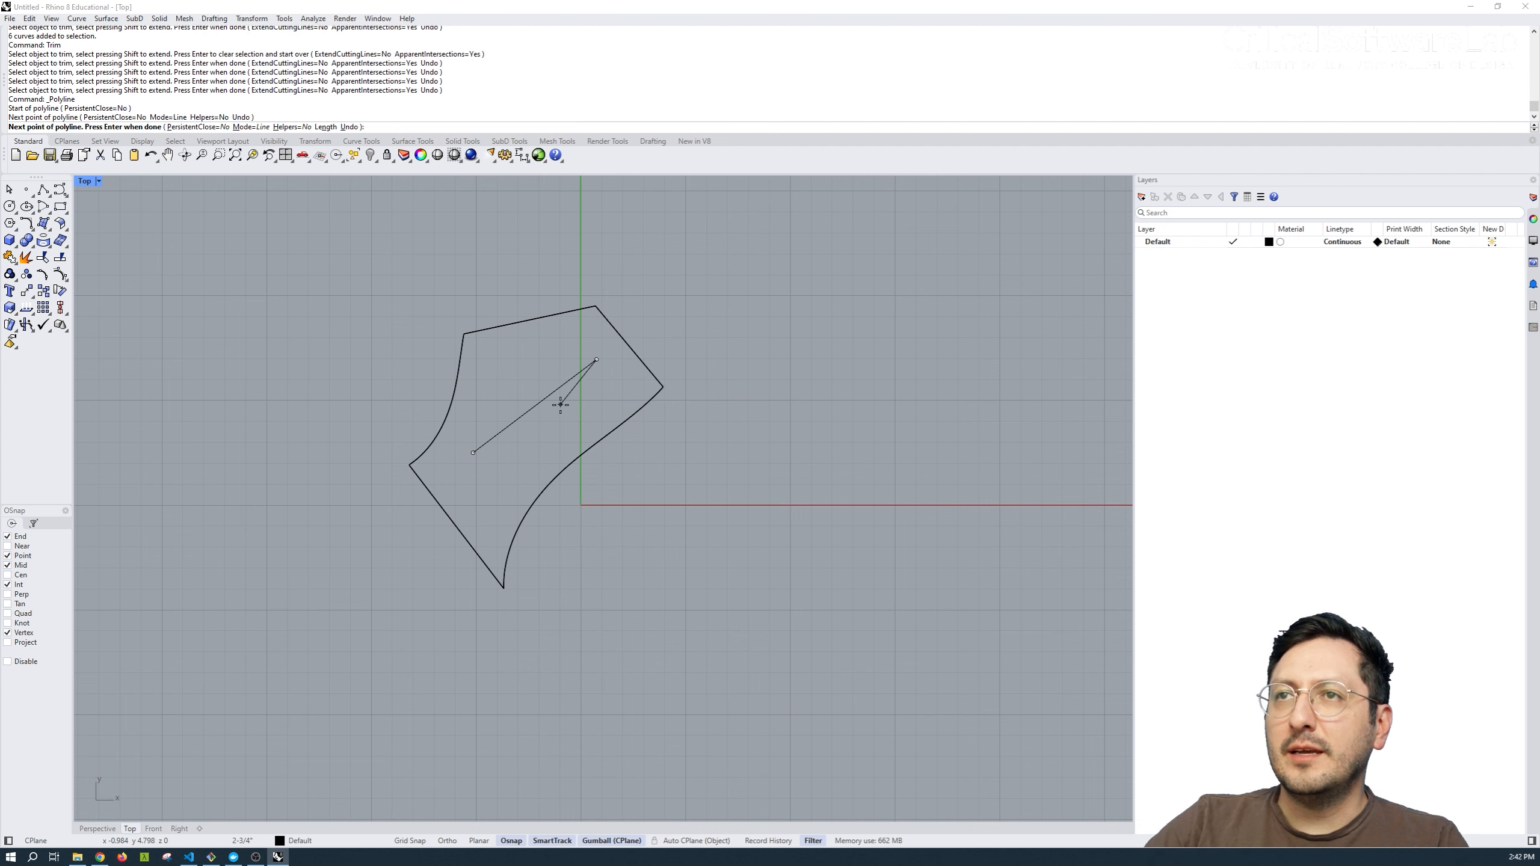
key(Return)
Extend the inner line's upper end to the outline's straight upper-right edge.
scroll(539, 367, up, 2)
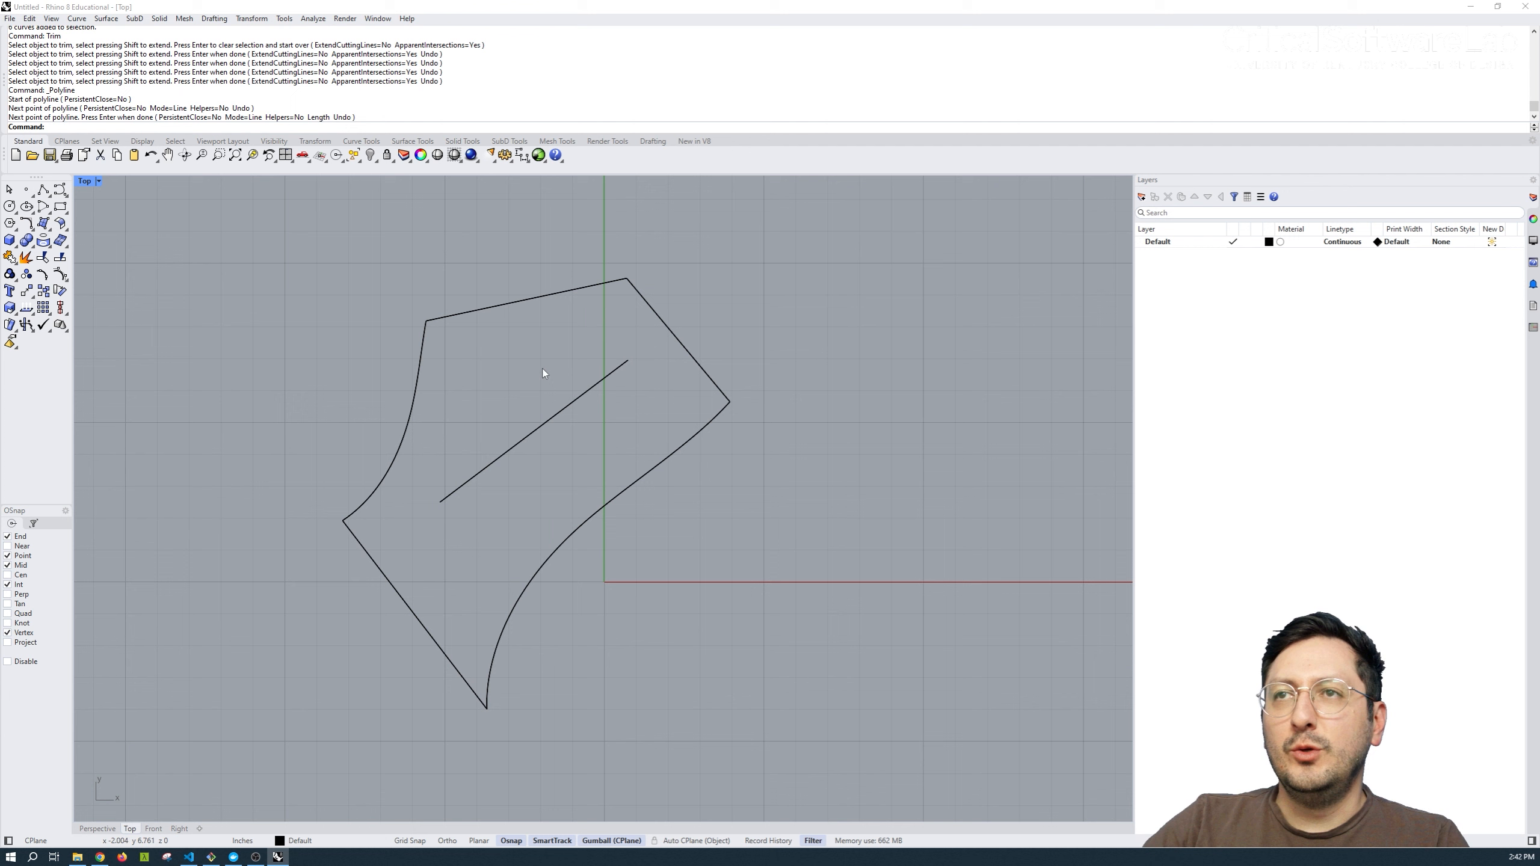
click(672, 334)
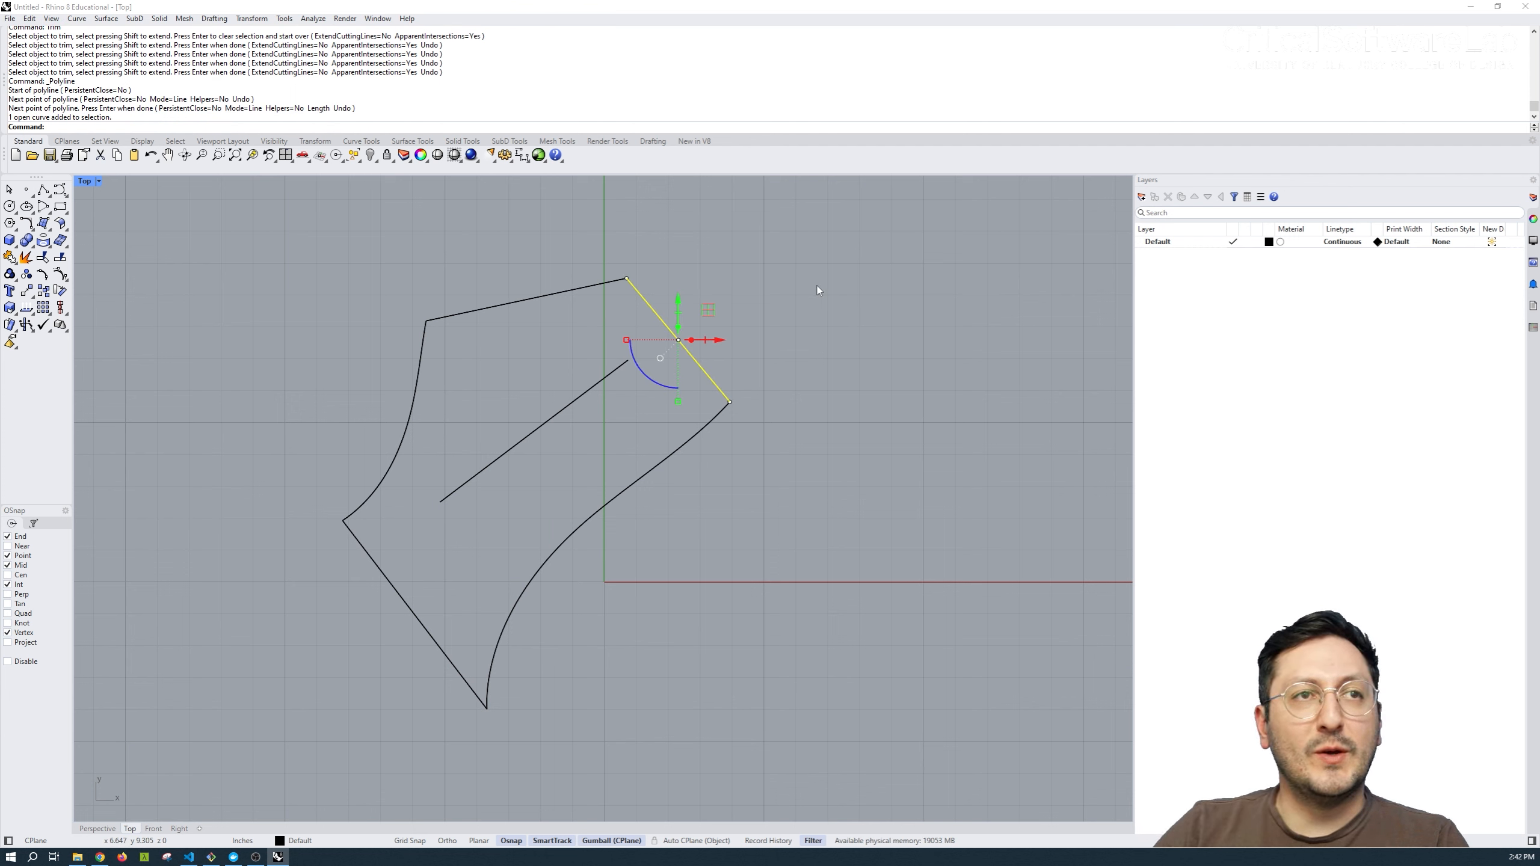
text(Extend)
key(Return)
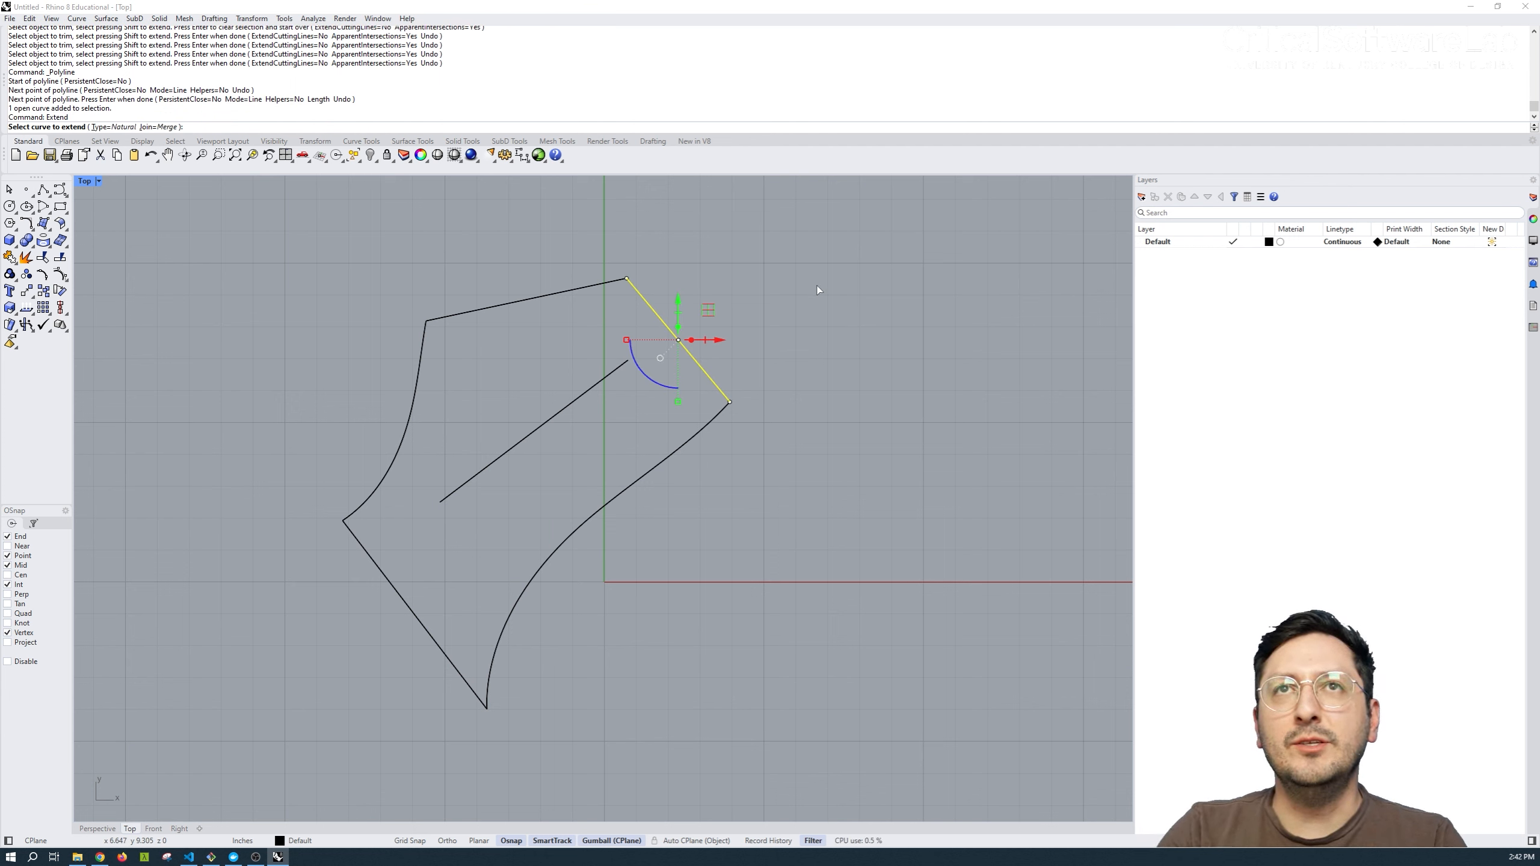
click(618, 354)
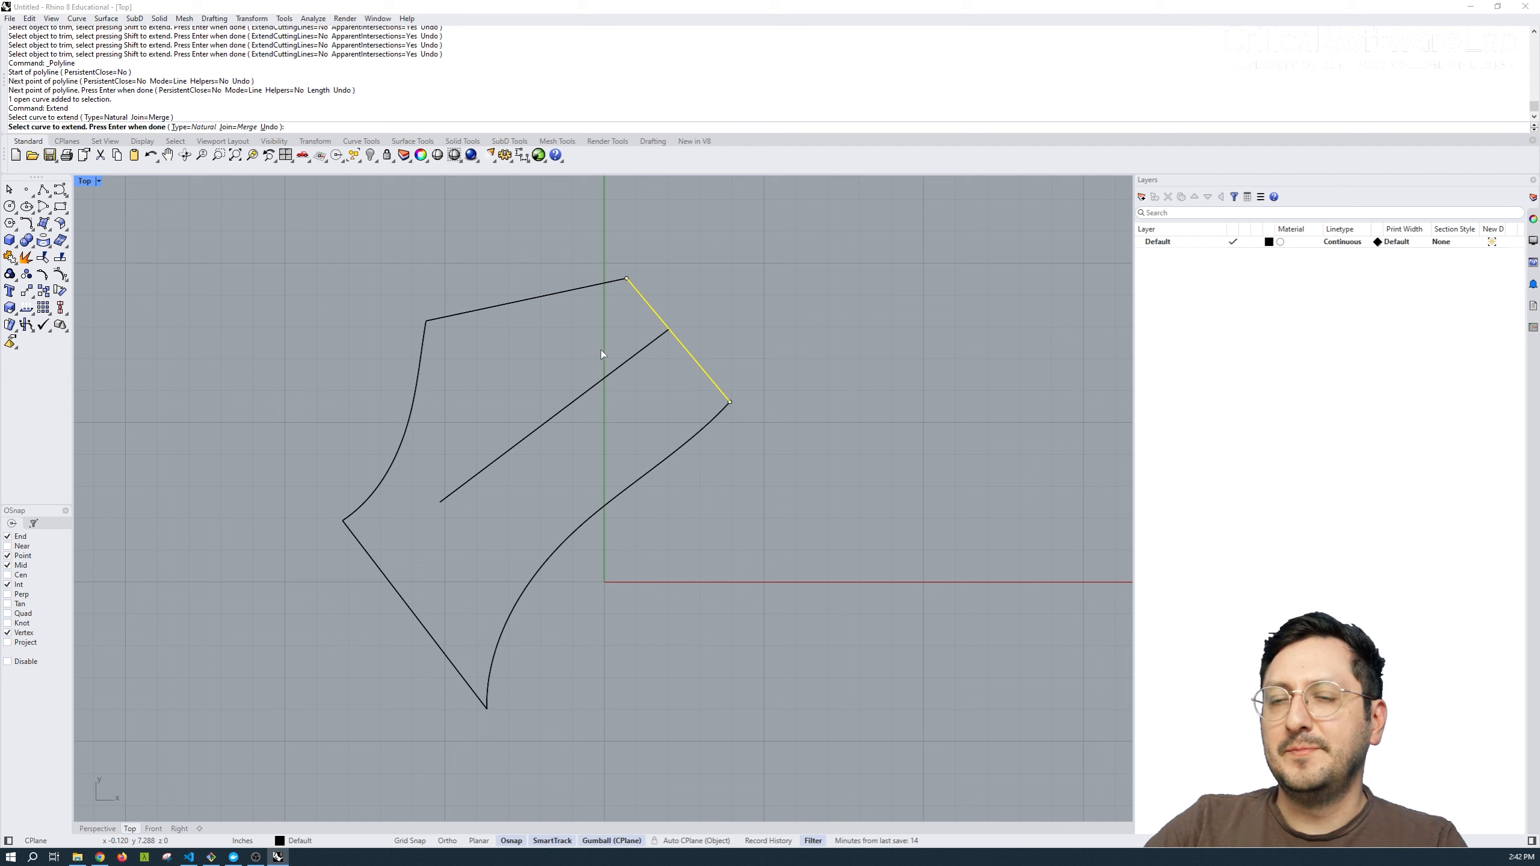
key(Return)
key(Escape)
Extend the inner line's lower end to the outline's straight lower-left edge.
click(370, 557)
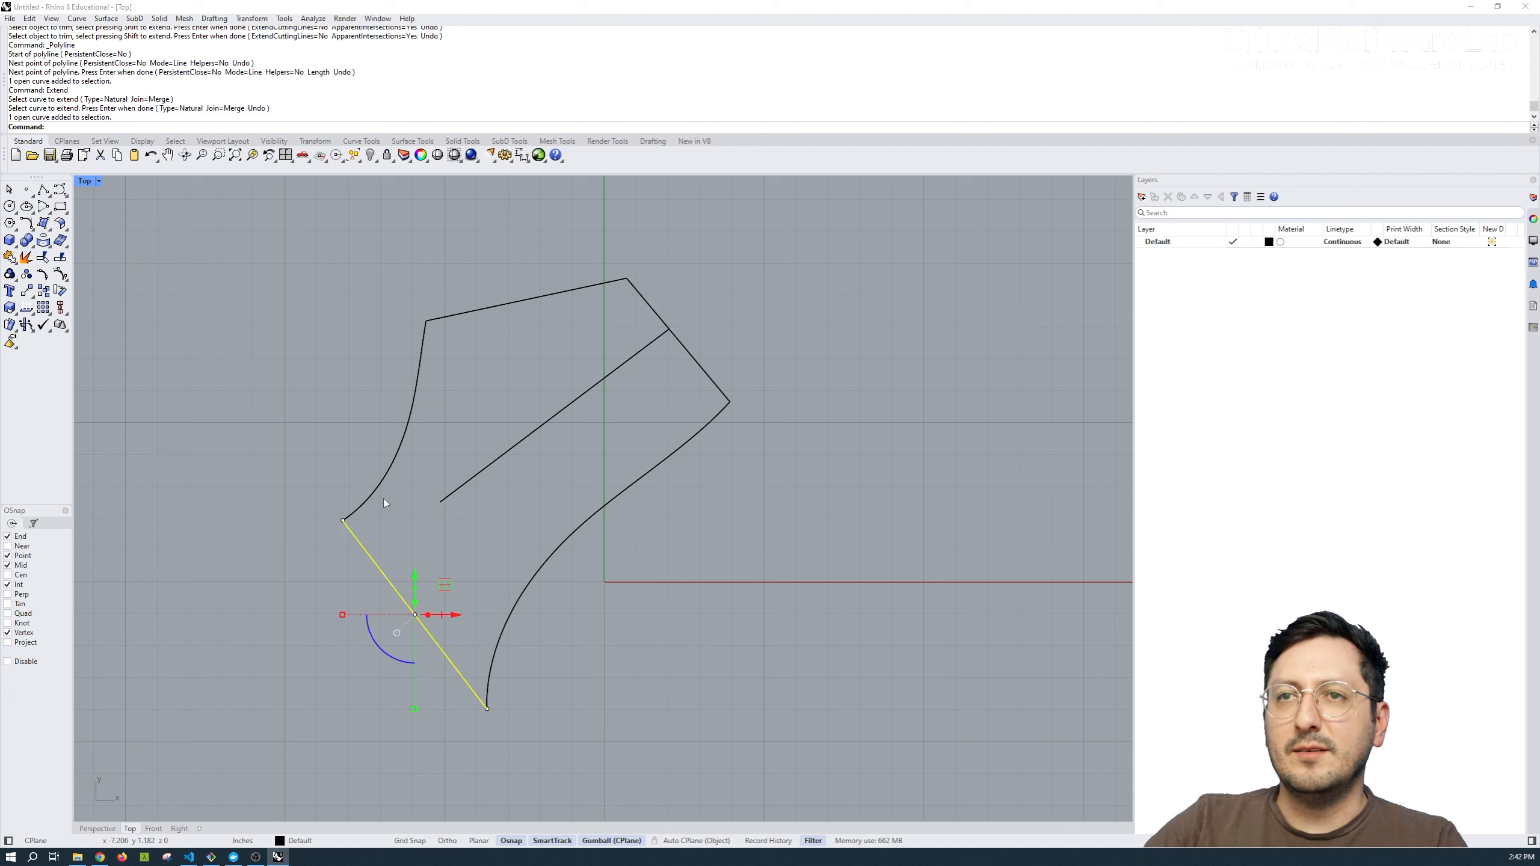
text(Extend)
key(Return)
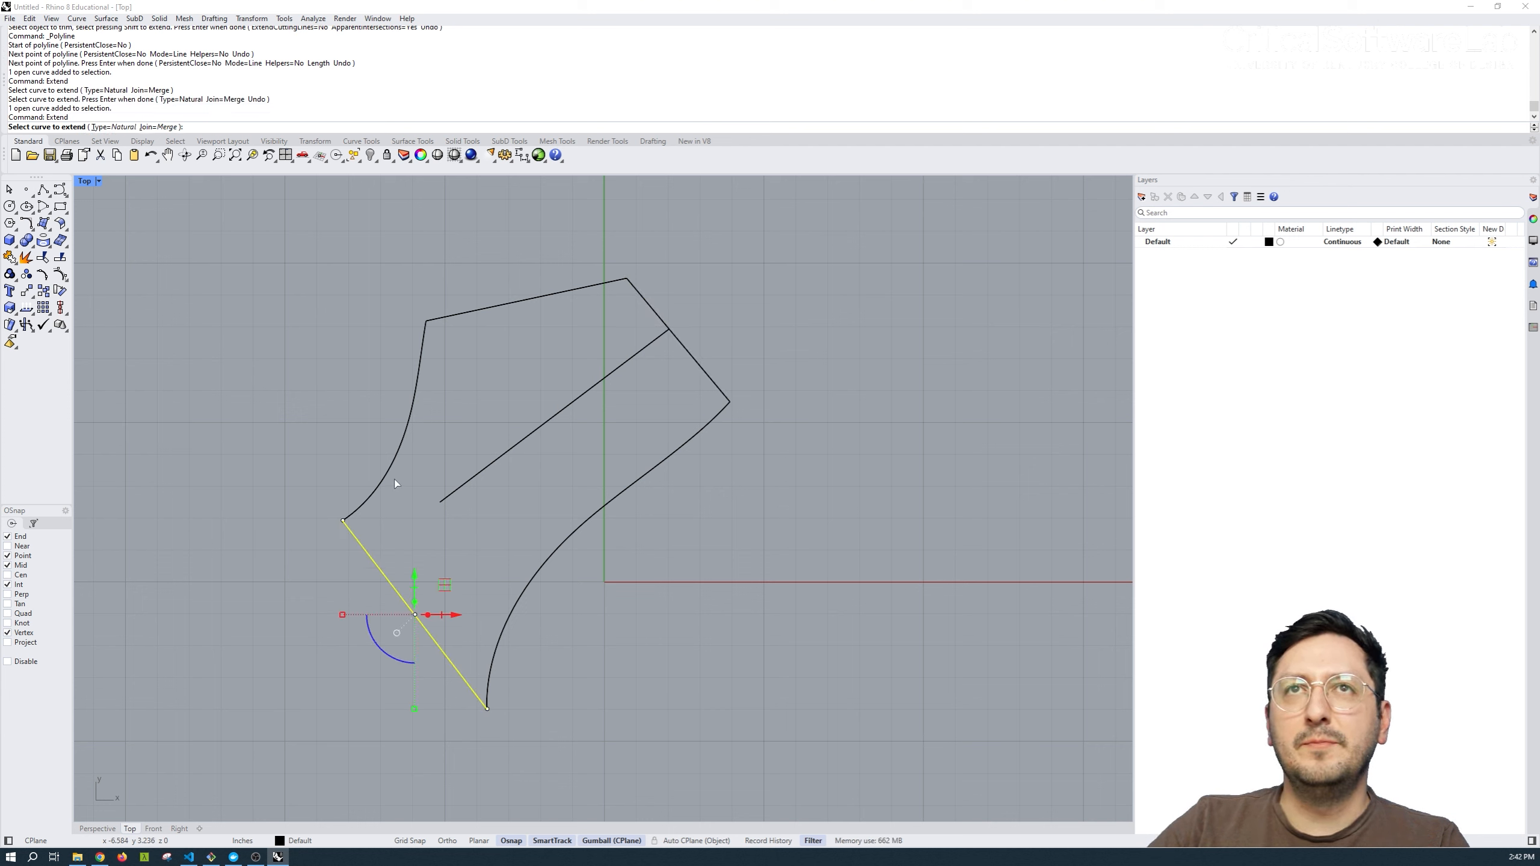
click(447, 496)
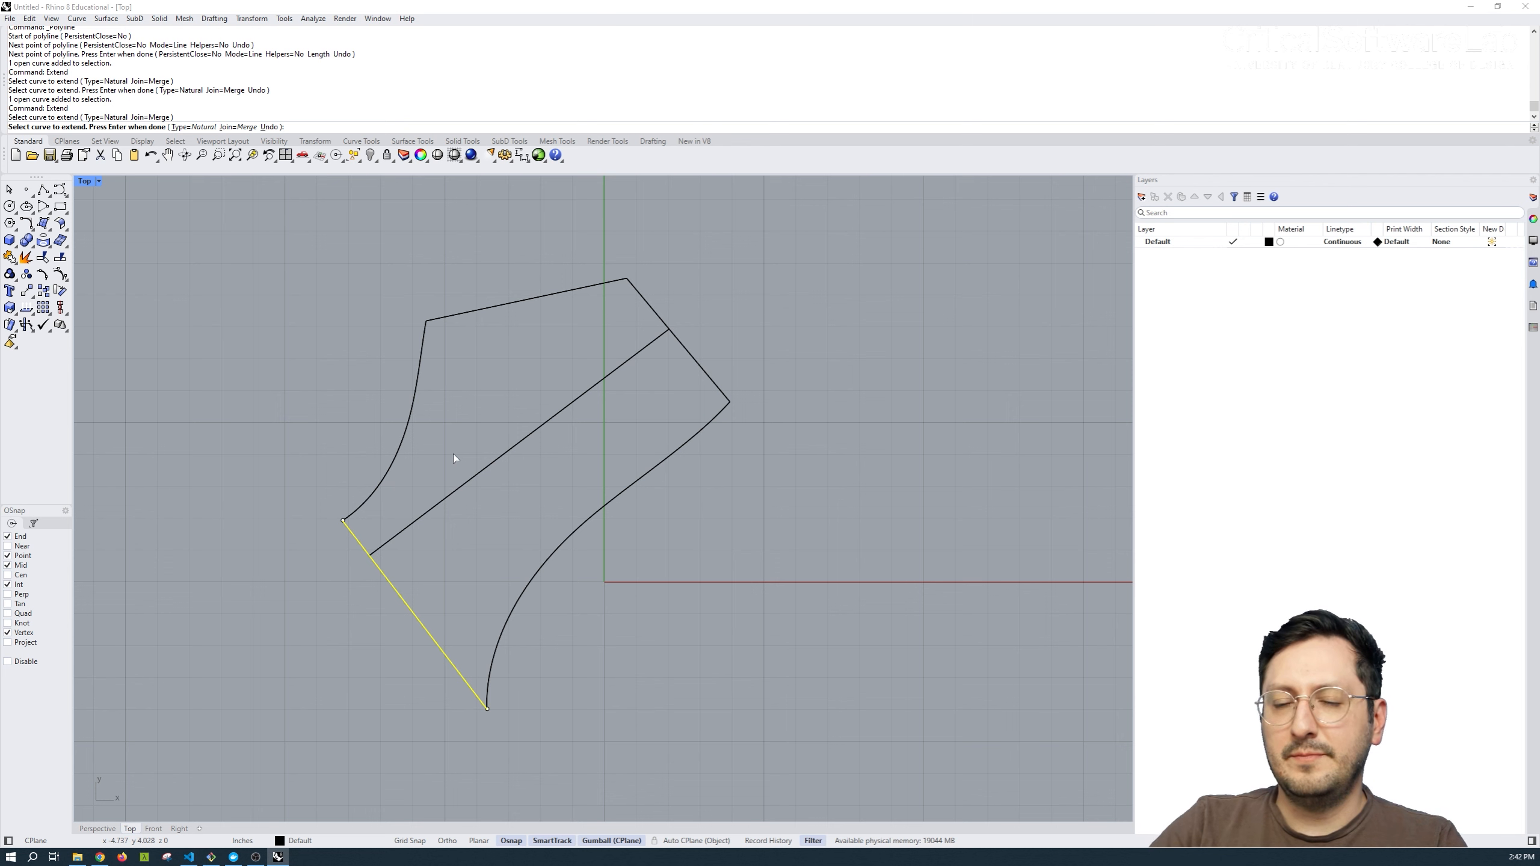
key(Return)
key(Escape)
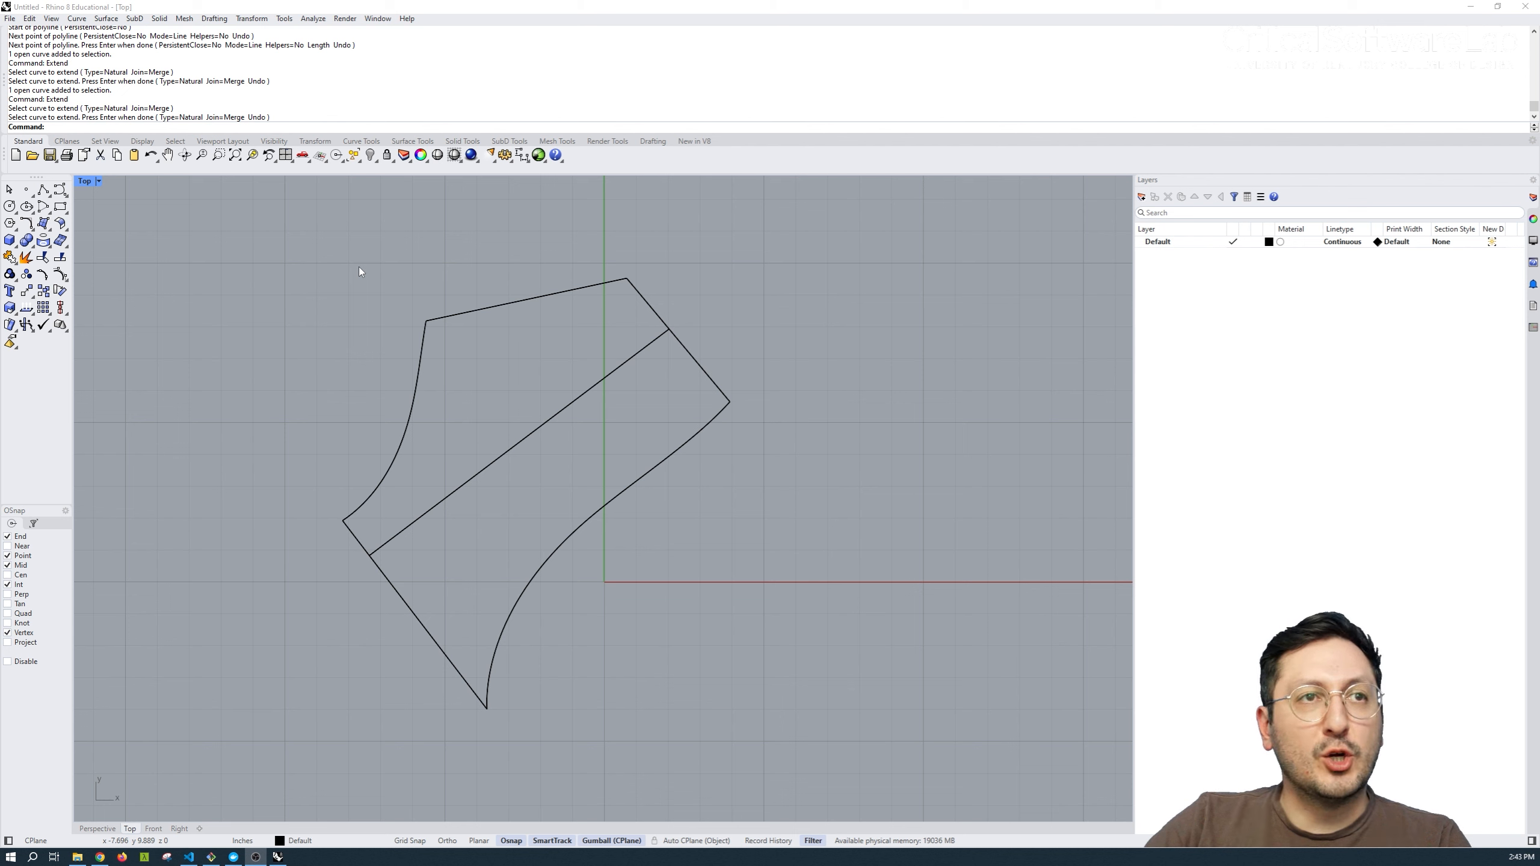
Rotate all the curves clockwise about the inner line's lower-left end, using its upper-right end as the first reference point.
drag(583, 231, 299, 703)
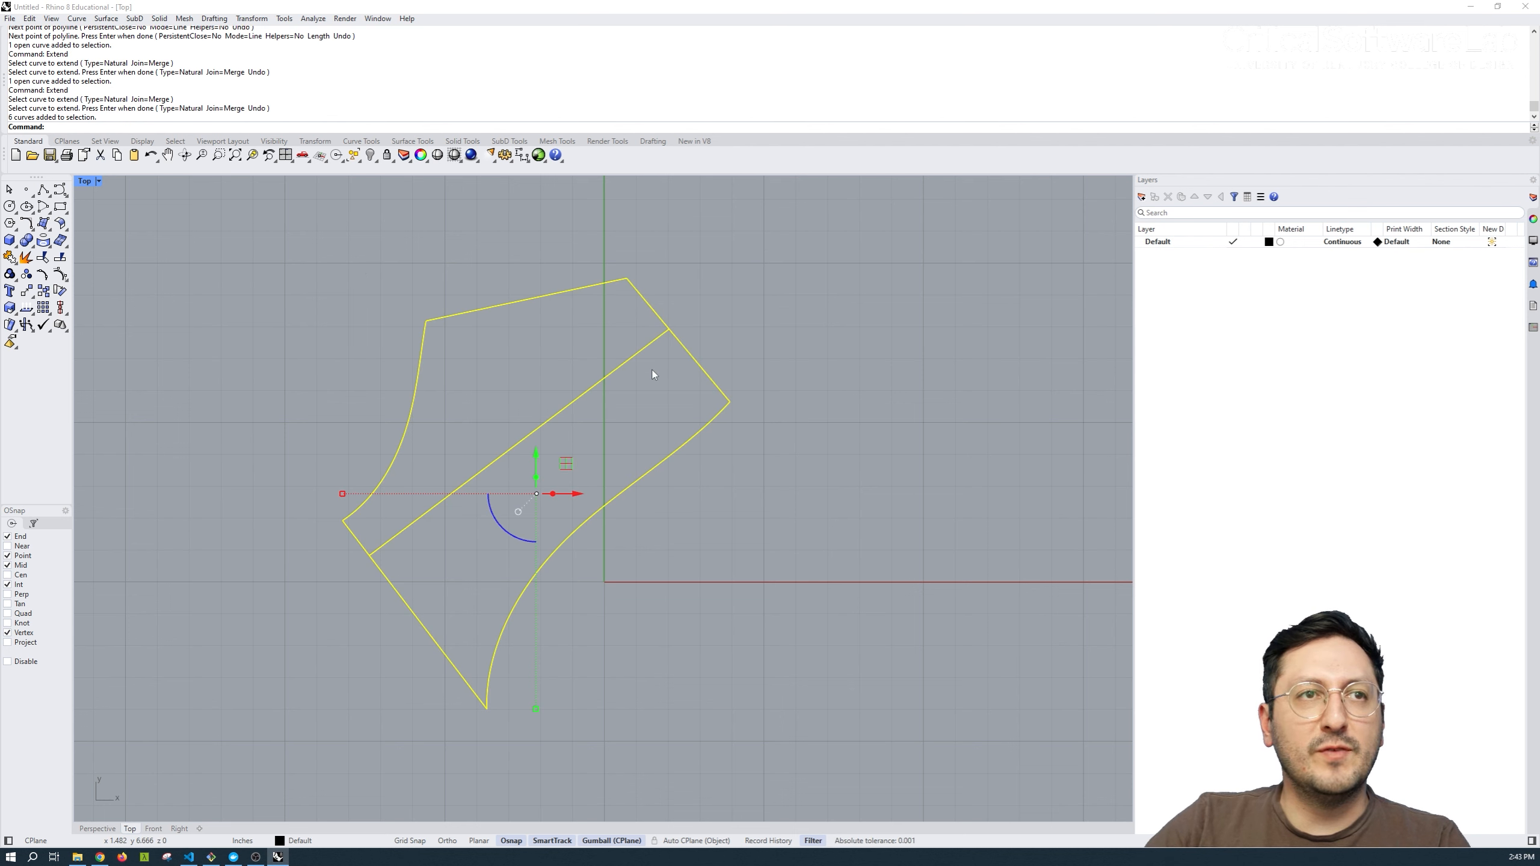
text(Rotate)
key(Return)
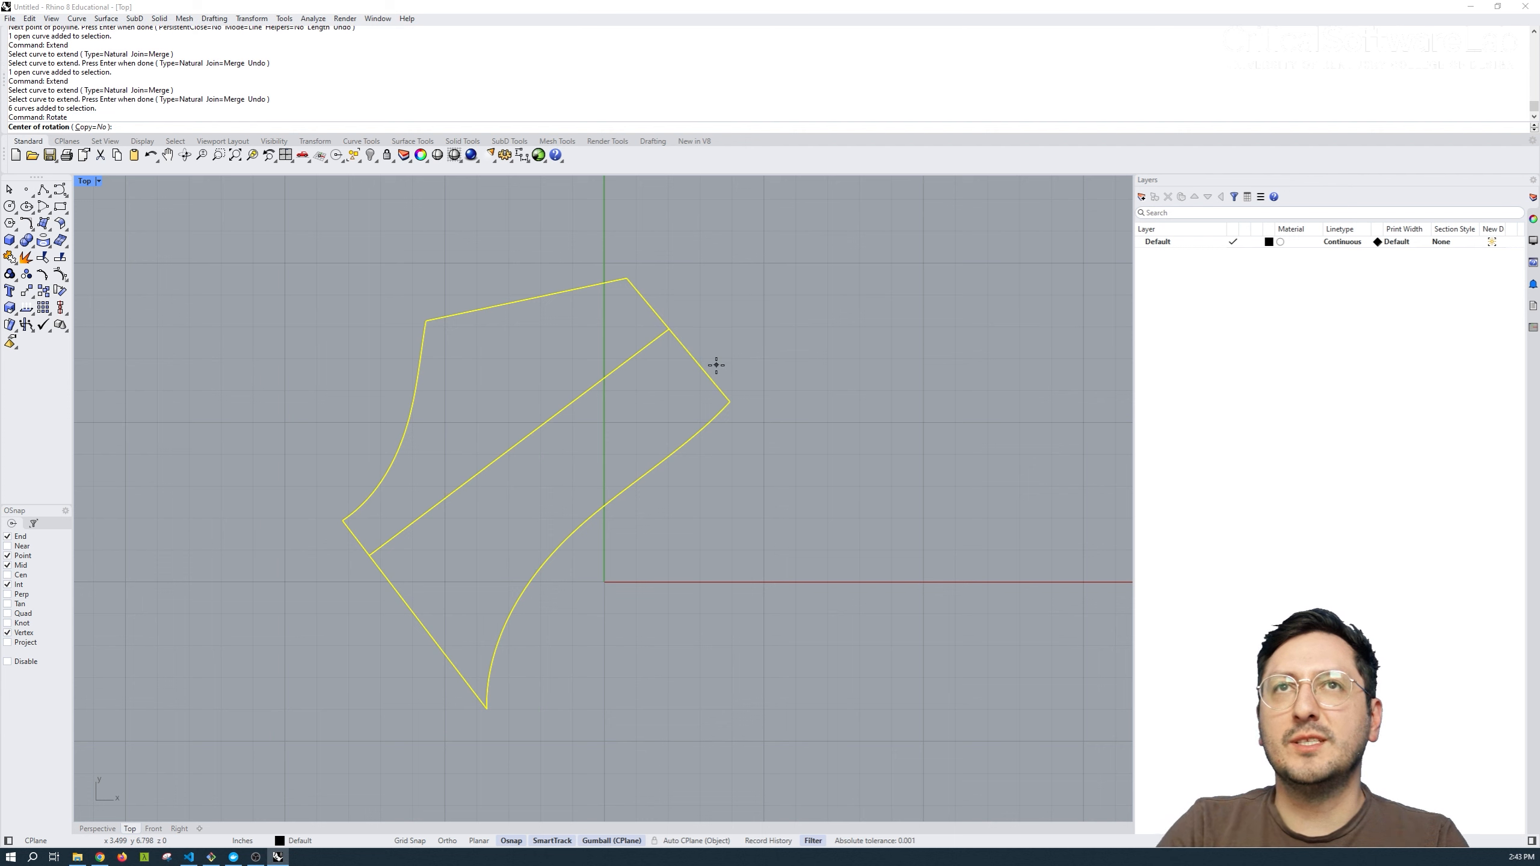
click(370, 555)
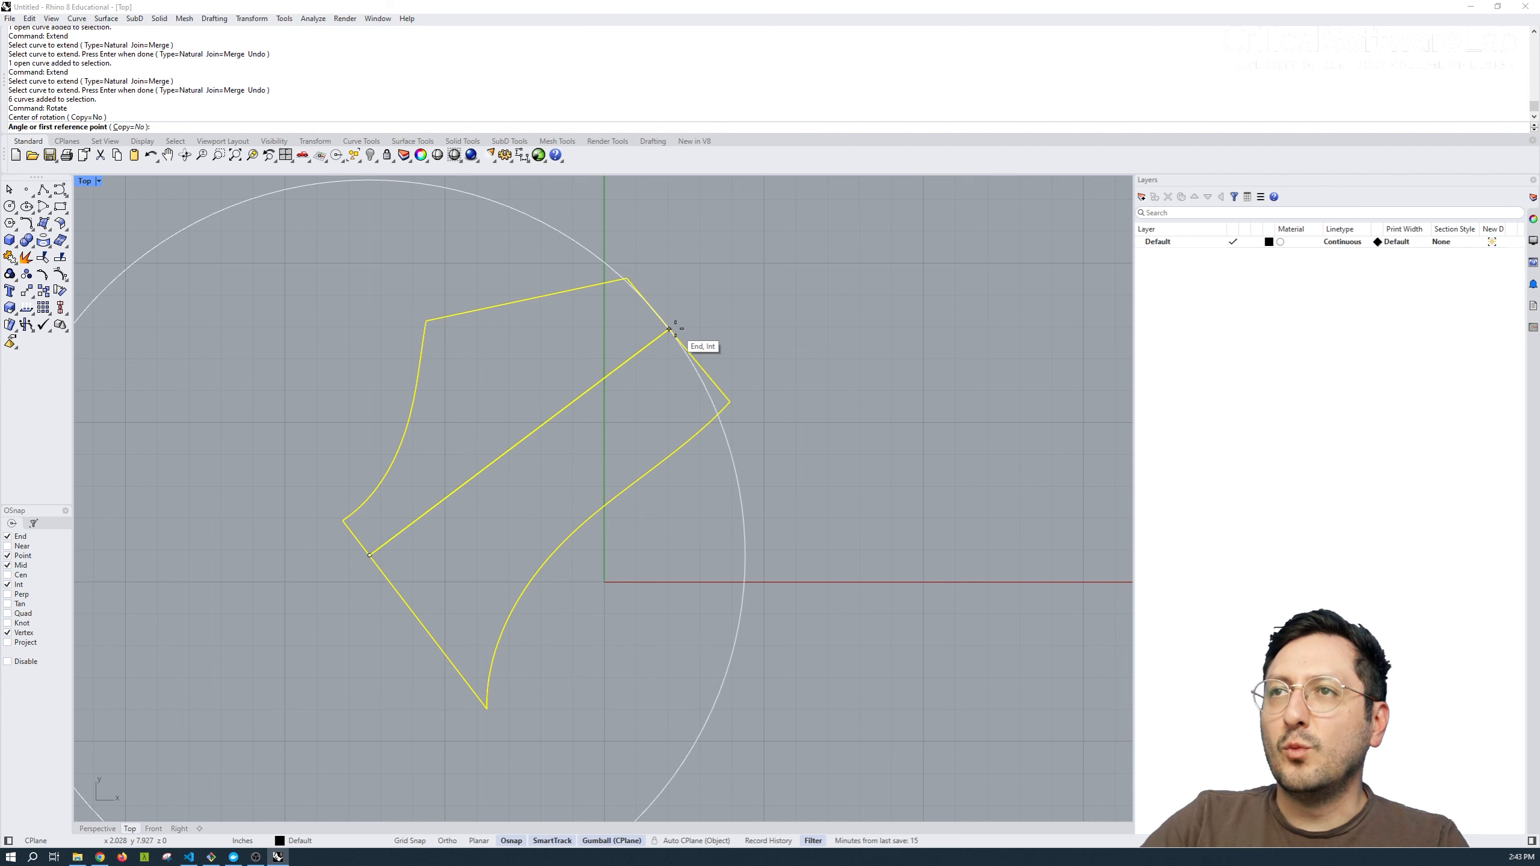
click(674, 329)
click(866, 514)
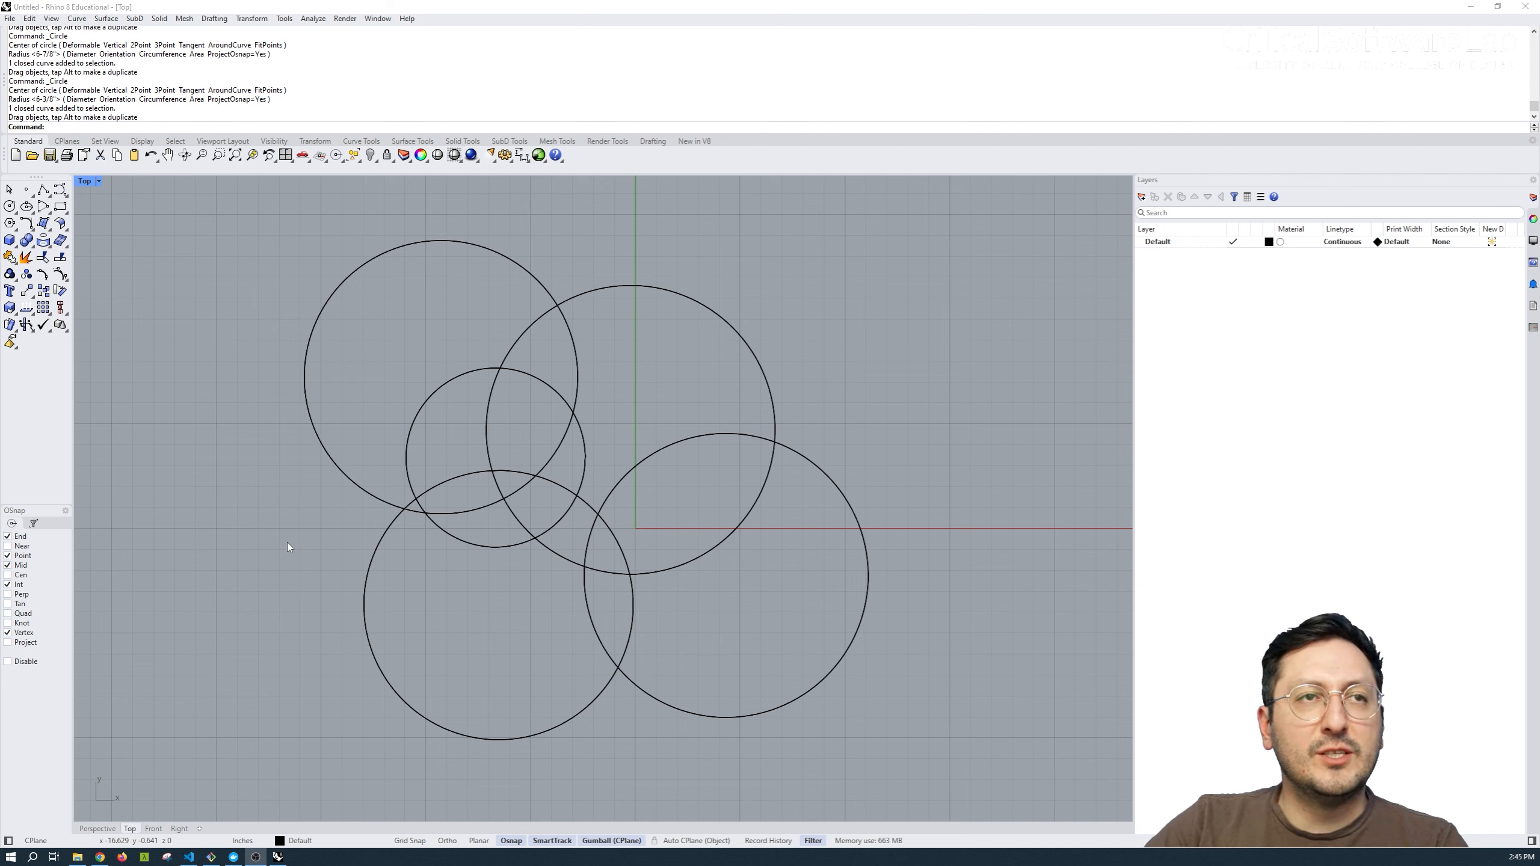
Combine the upper-left and lower-left circle regions, minus the right-hand circles, with CurveBoolean and move the outline left of the circles.
drag(849, 276, 281, 679)
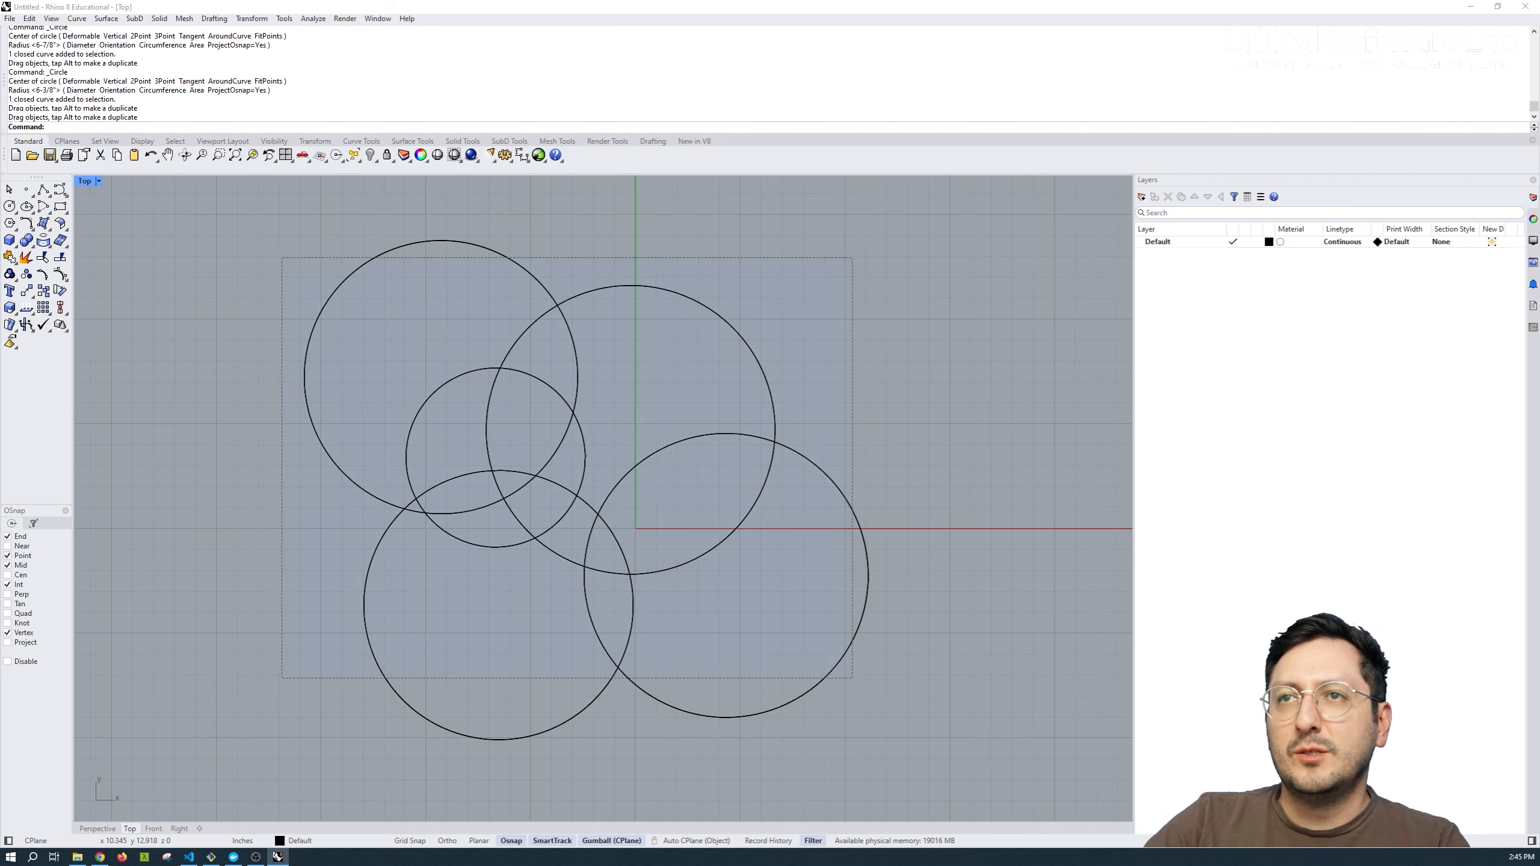
text(CurveBoolean)
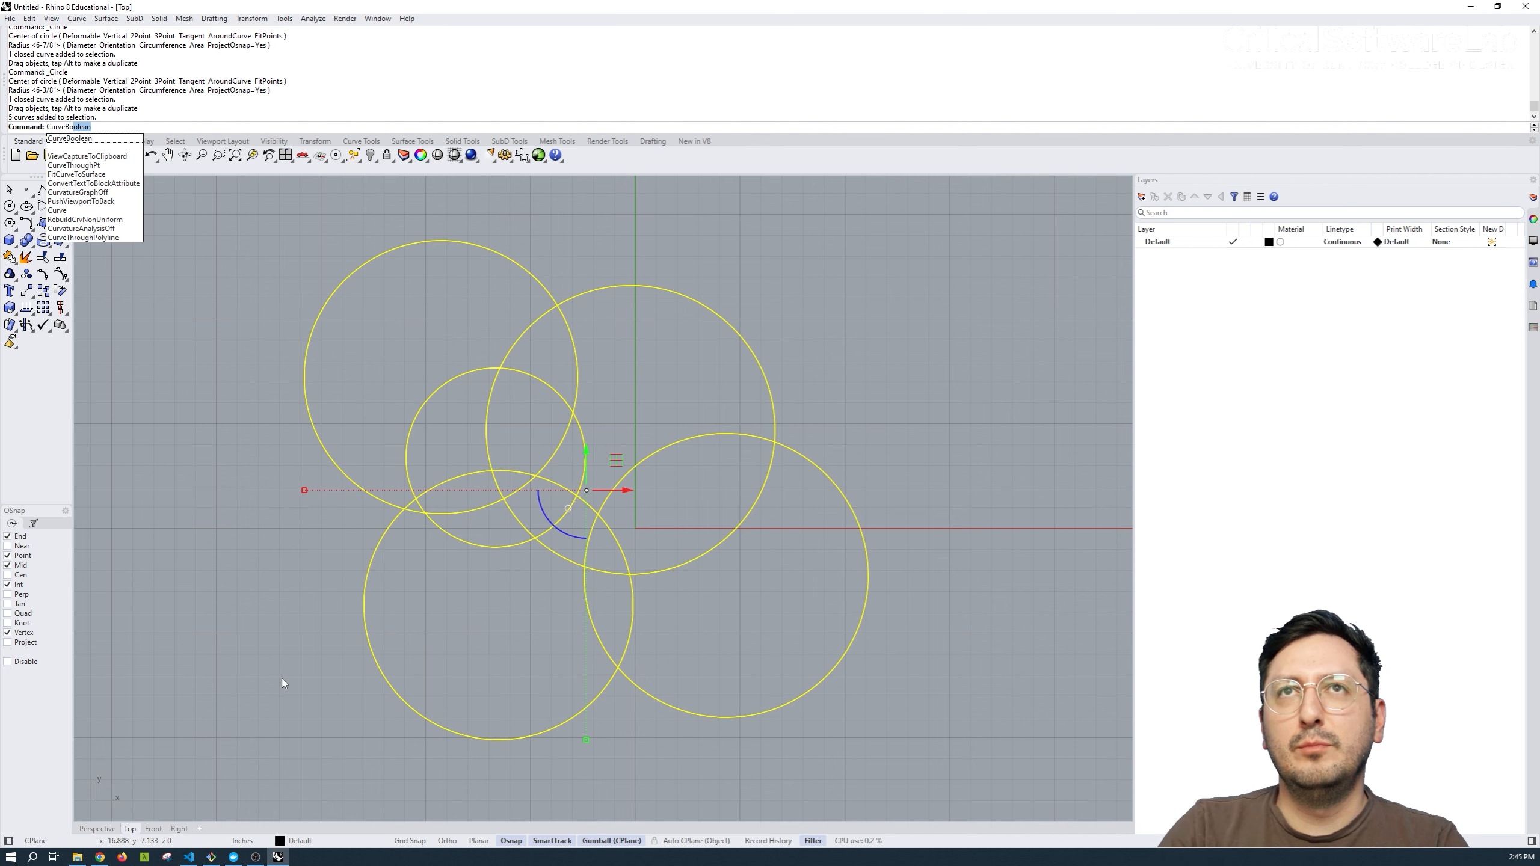
key(Return)
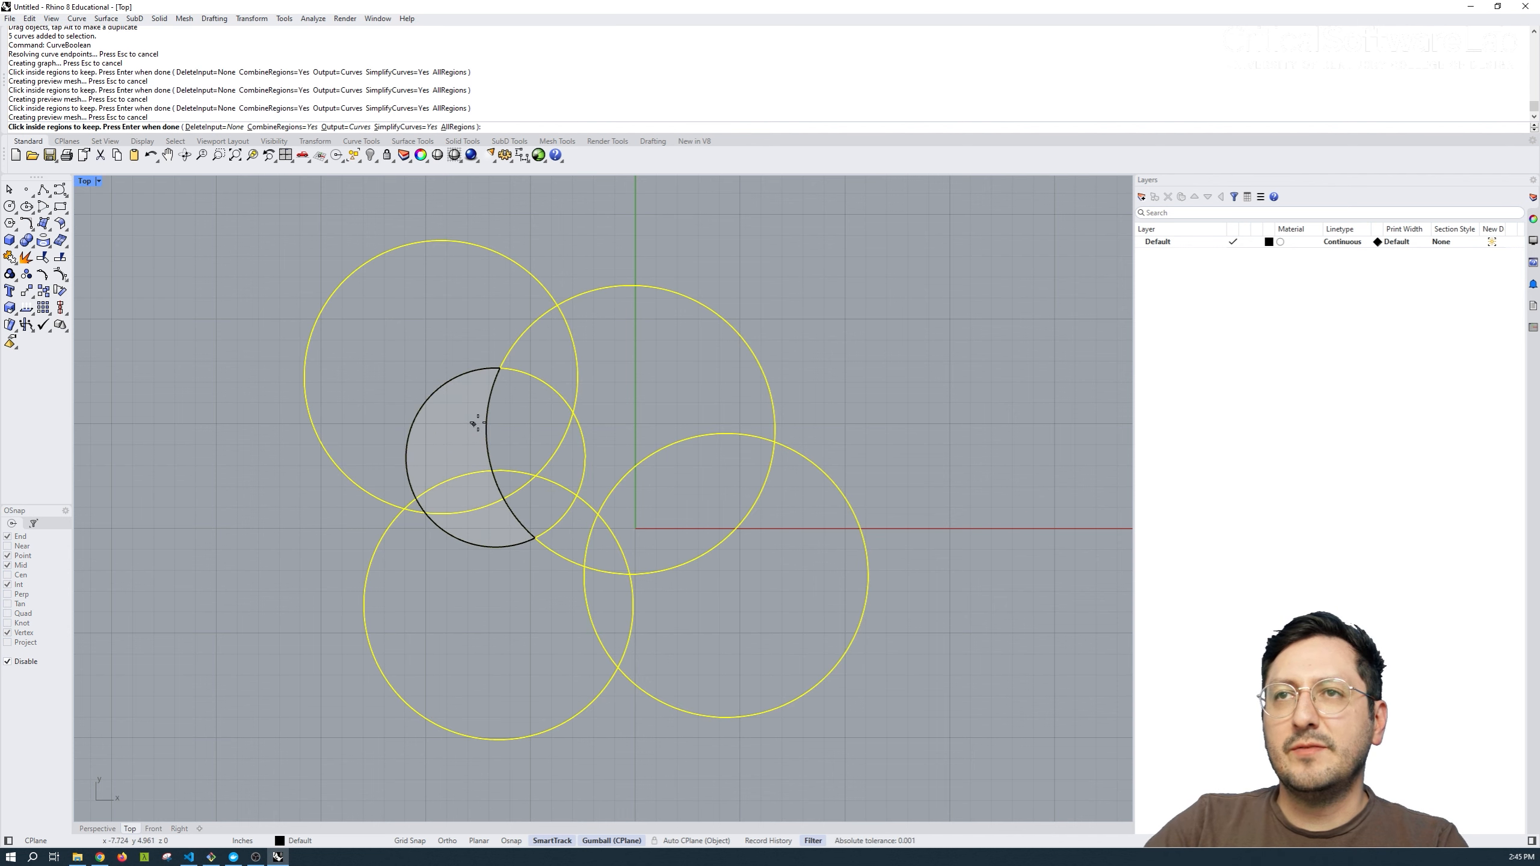
click(384, 420)
click(457, 592)
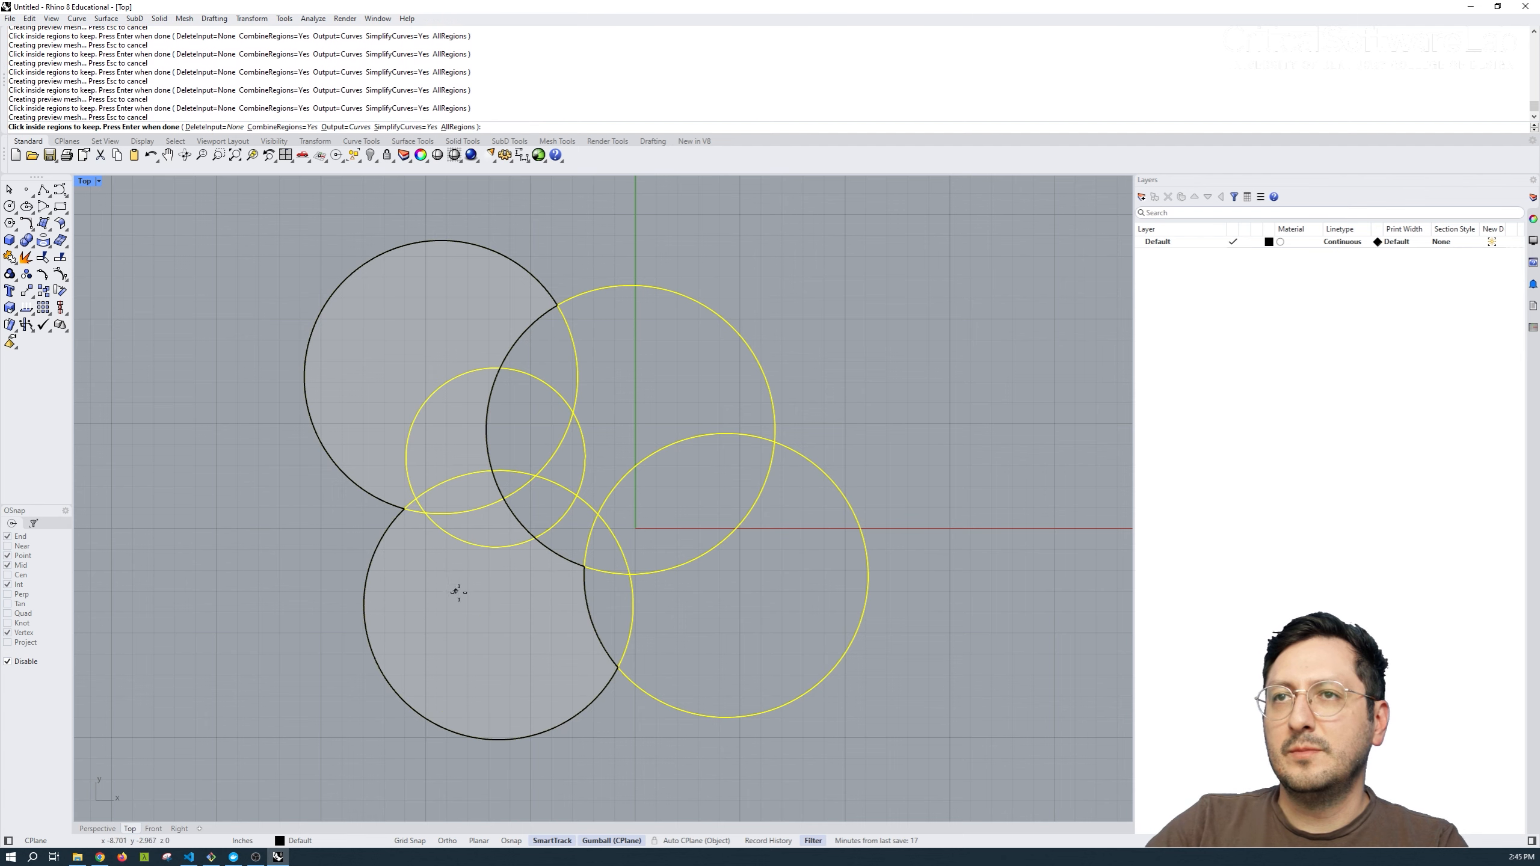
key(Return)
scroll(539, 457, down, 5)
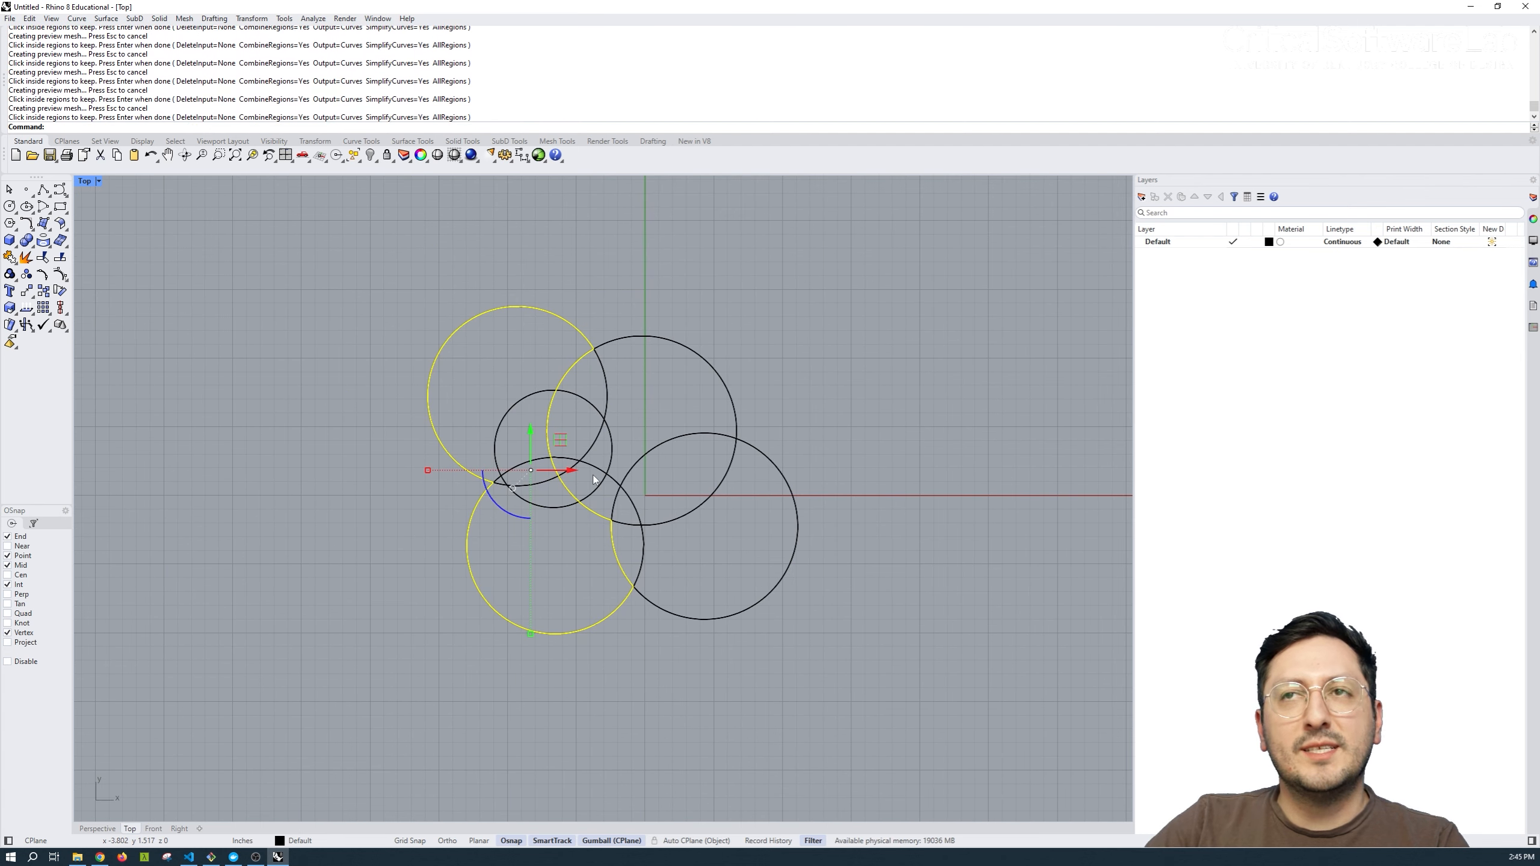
drag(574, 471, 360, 472)
Use CurveBoolean on the five circles to combine the lower-left, lower-right and upper-right regions outside the upper-left and small circles.
drag(808, 287, 499, 598)
key(Return)
click(561, 555)
click(710, 556)
click(687, 477)
click(664, 413)
click(629, 544)
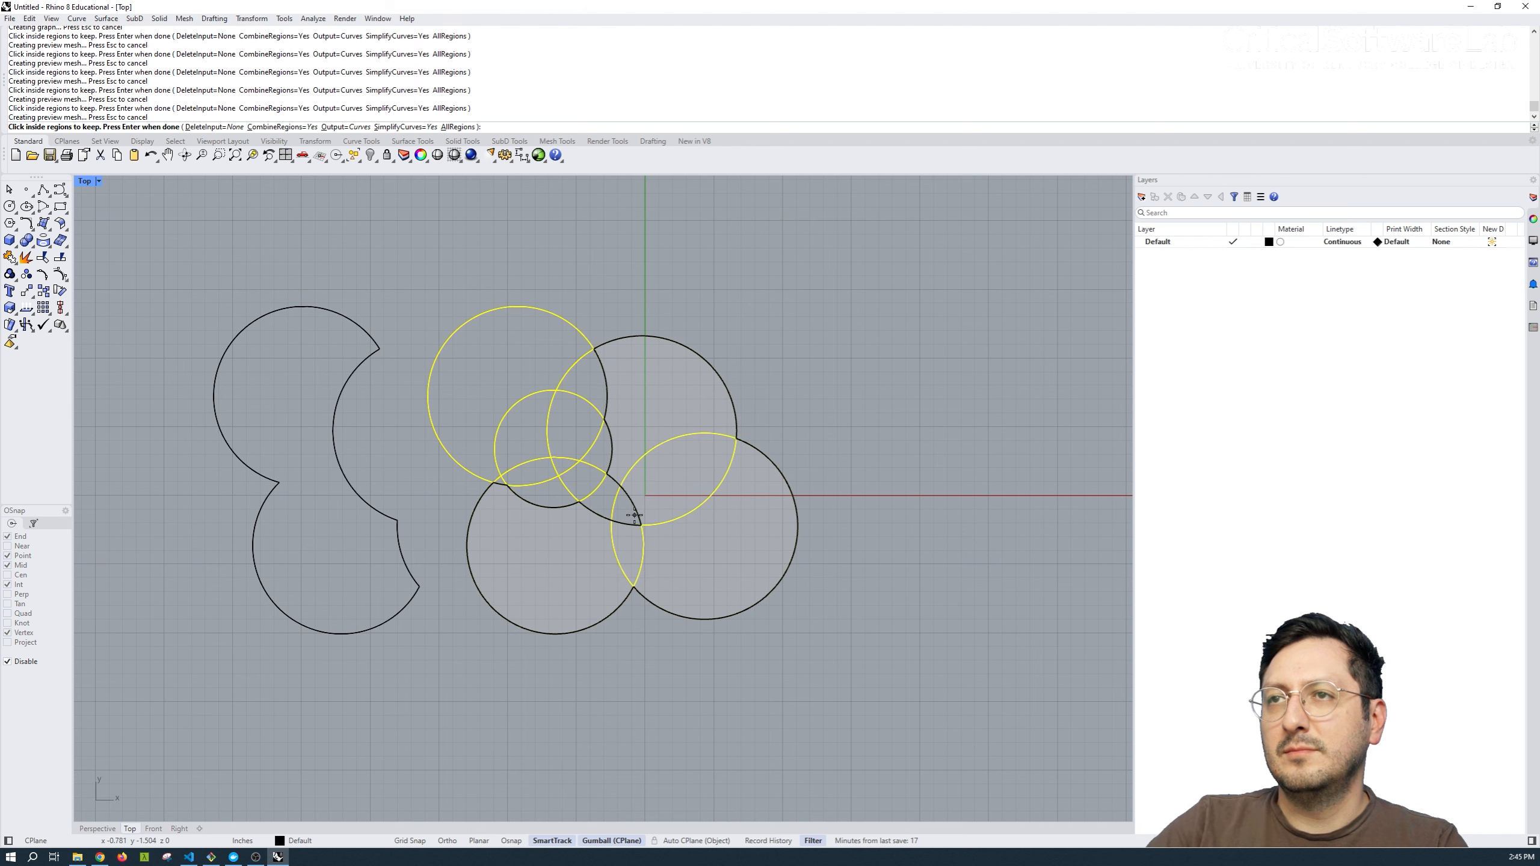
click(627, 510)
key(Return)
Move the new combined outline to the right of the circles and deselect it.
drag(662, 484, 998, 473)
right_drag(859, 383, 791, 390)
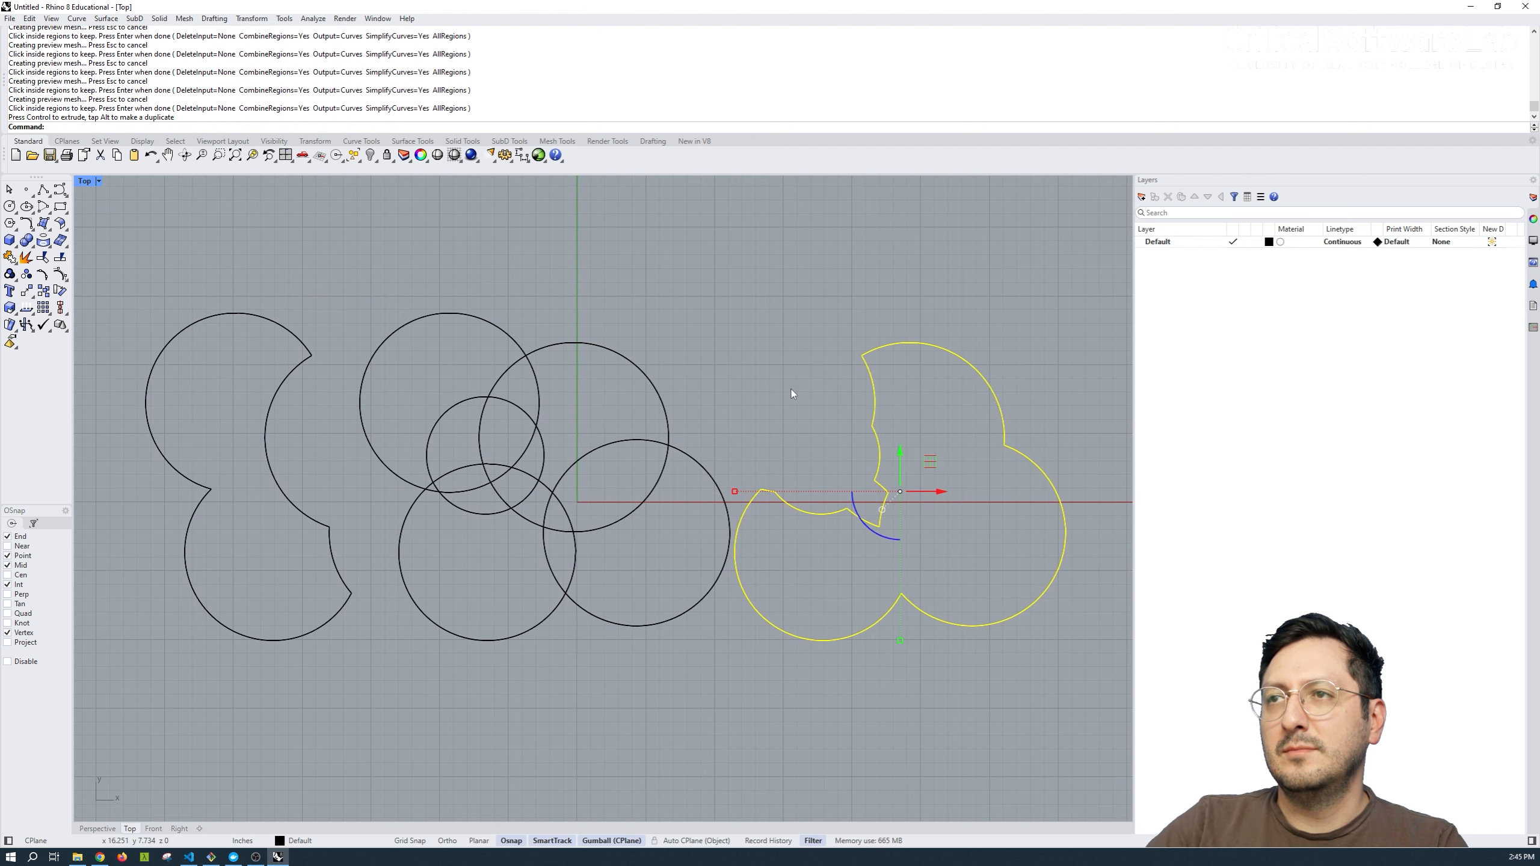
click(792, 389)
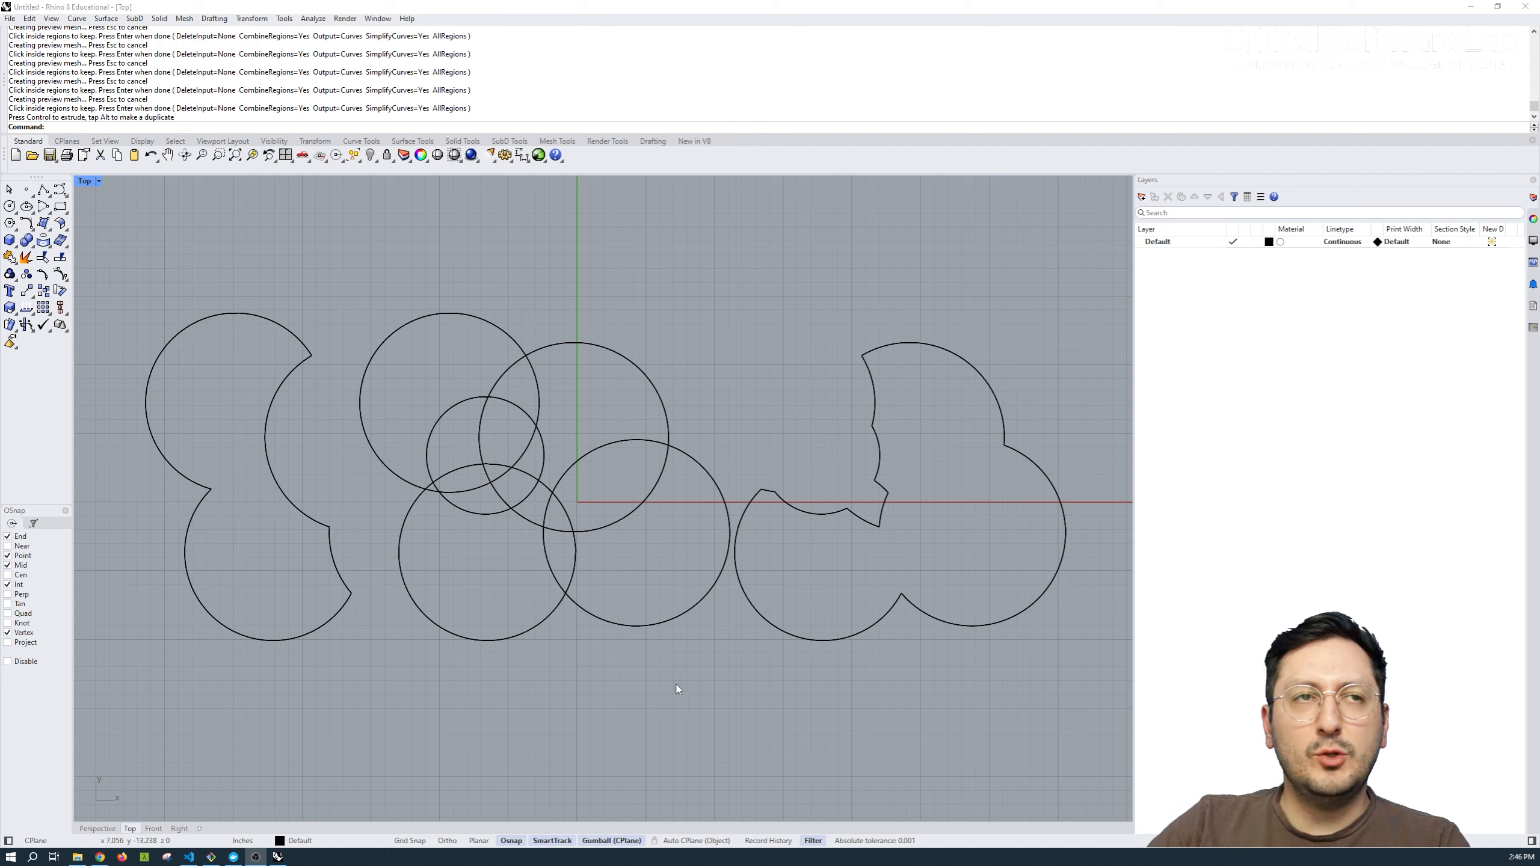
Hatch all the curves with the Hatch1 pattern at 45° rotation and scale 10, and undo that hatch.
drag(1045, 265, 180, 703)
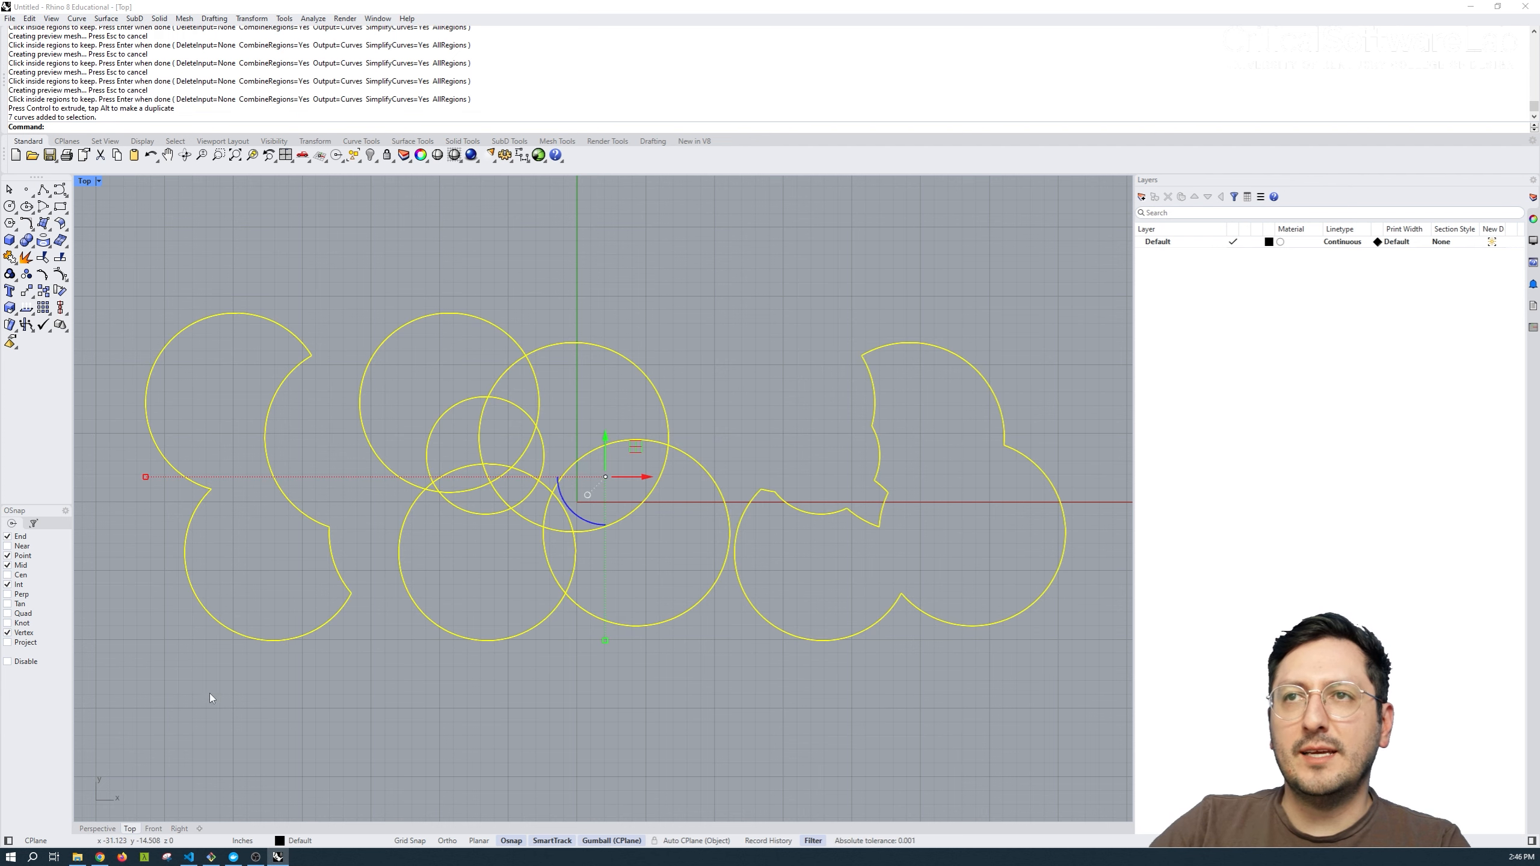
text(hatch)
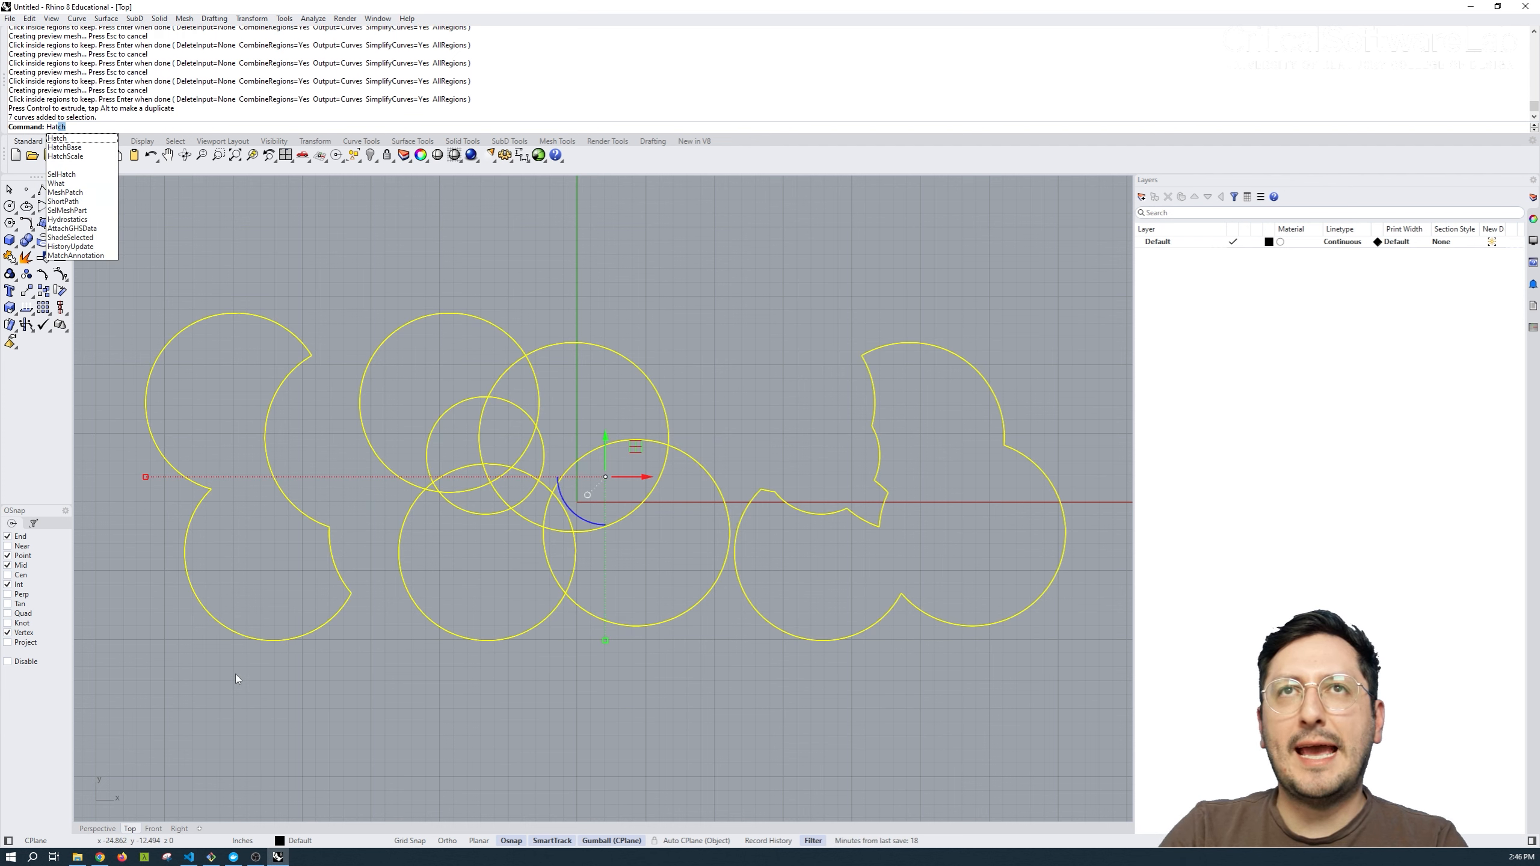
key(Return)
click(702, 266)
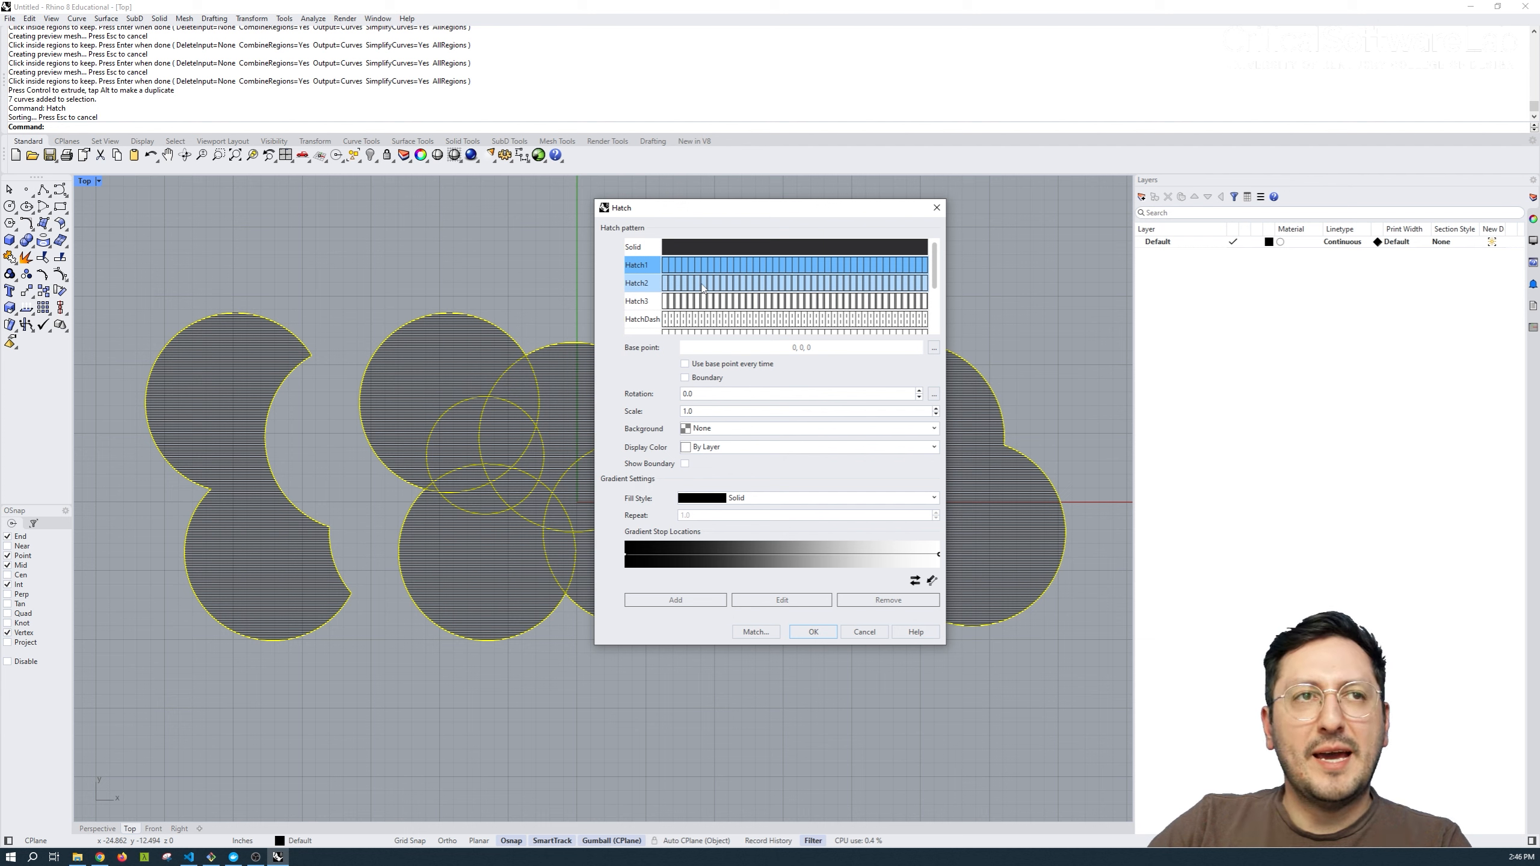
drag(700, 395, 659, 394)
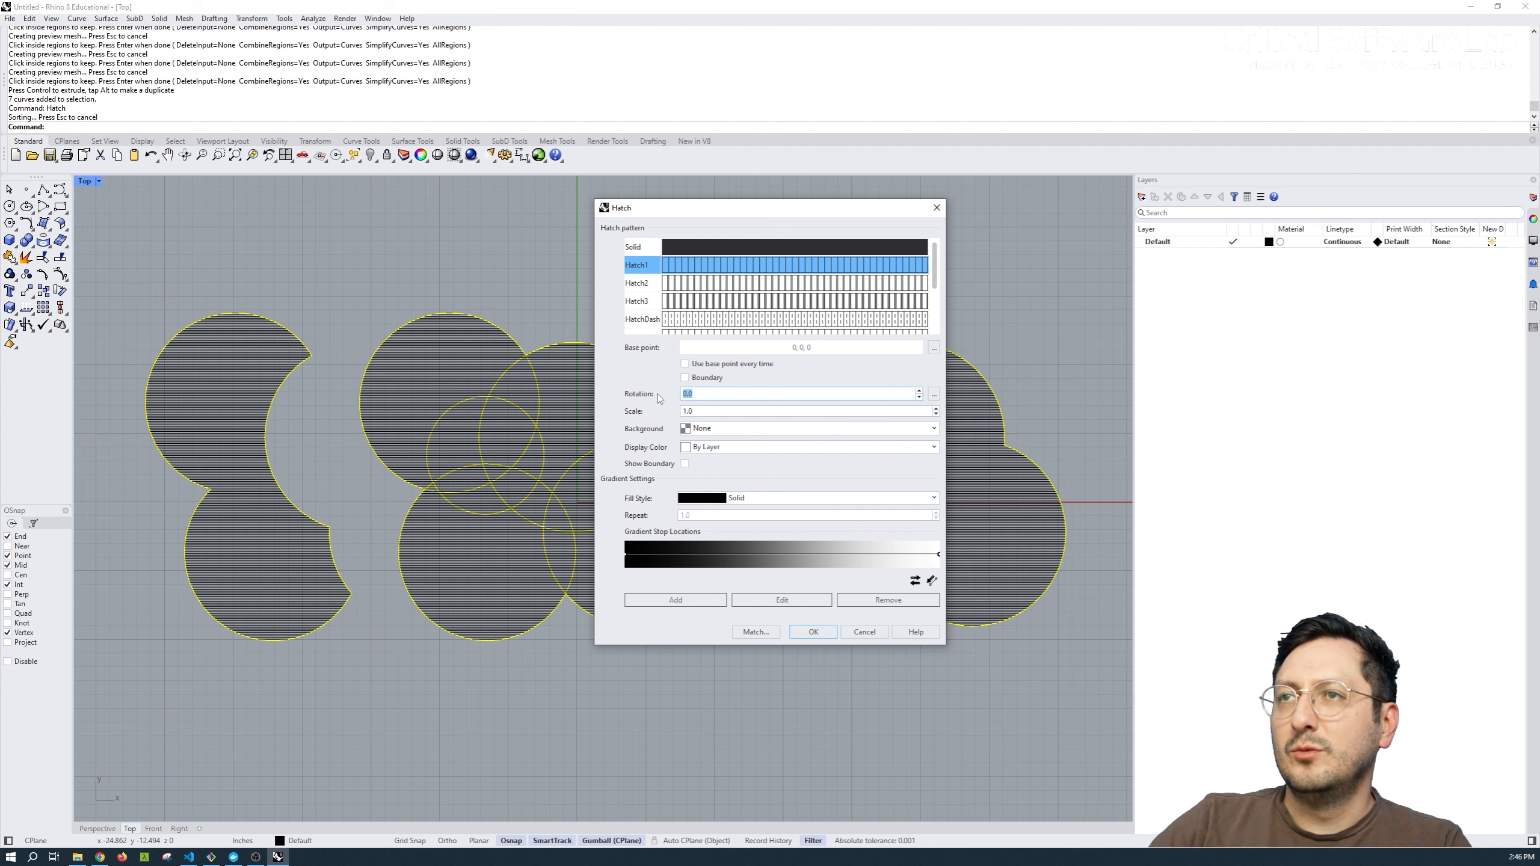
text(45)
click(726, 410)
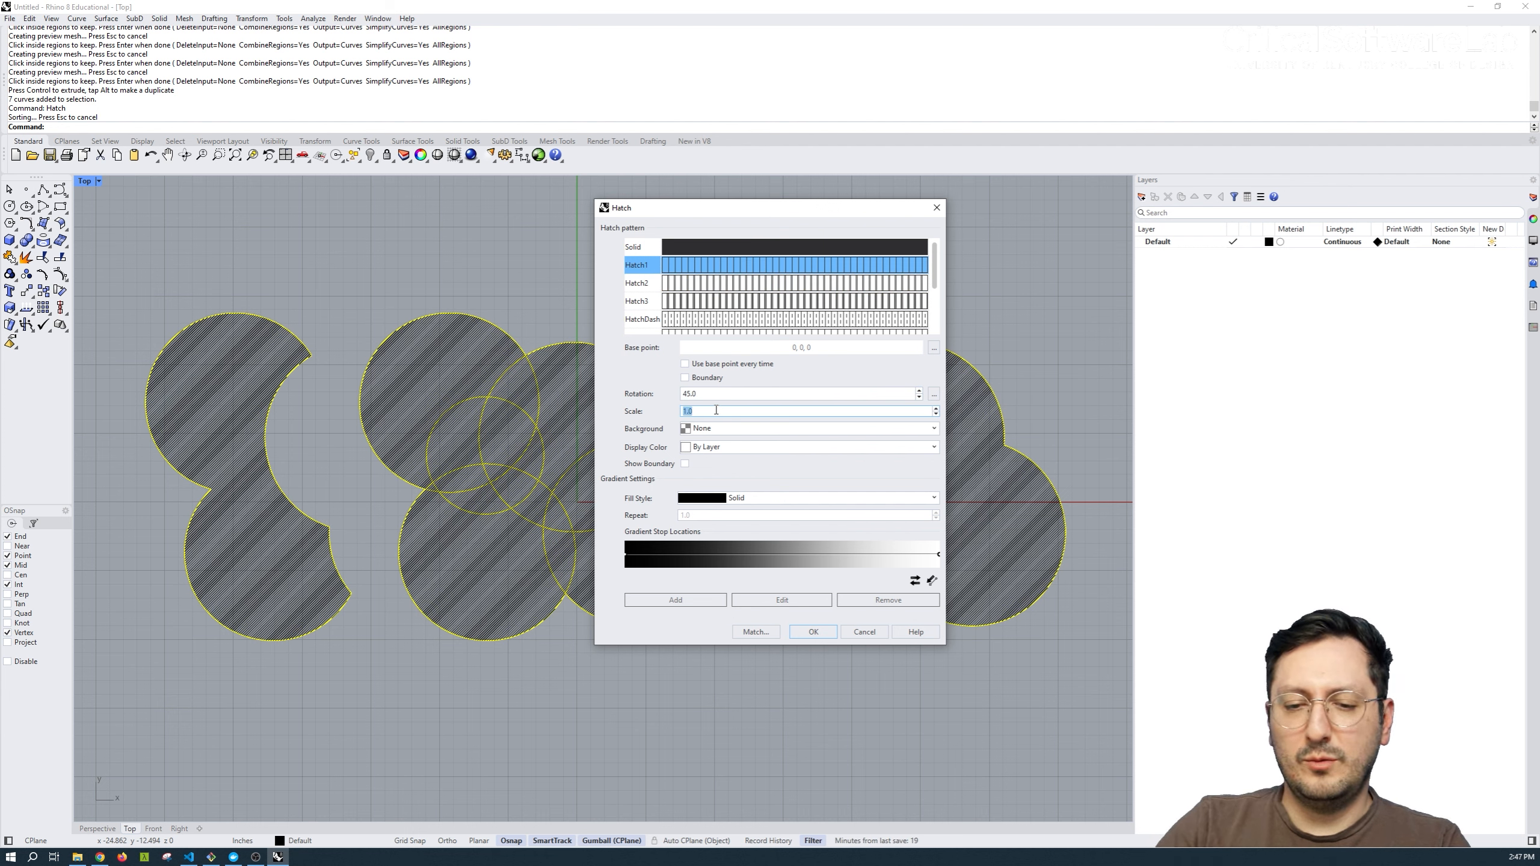
text(1)
click(813, 631)
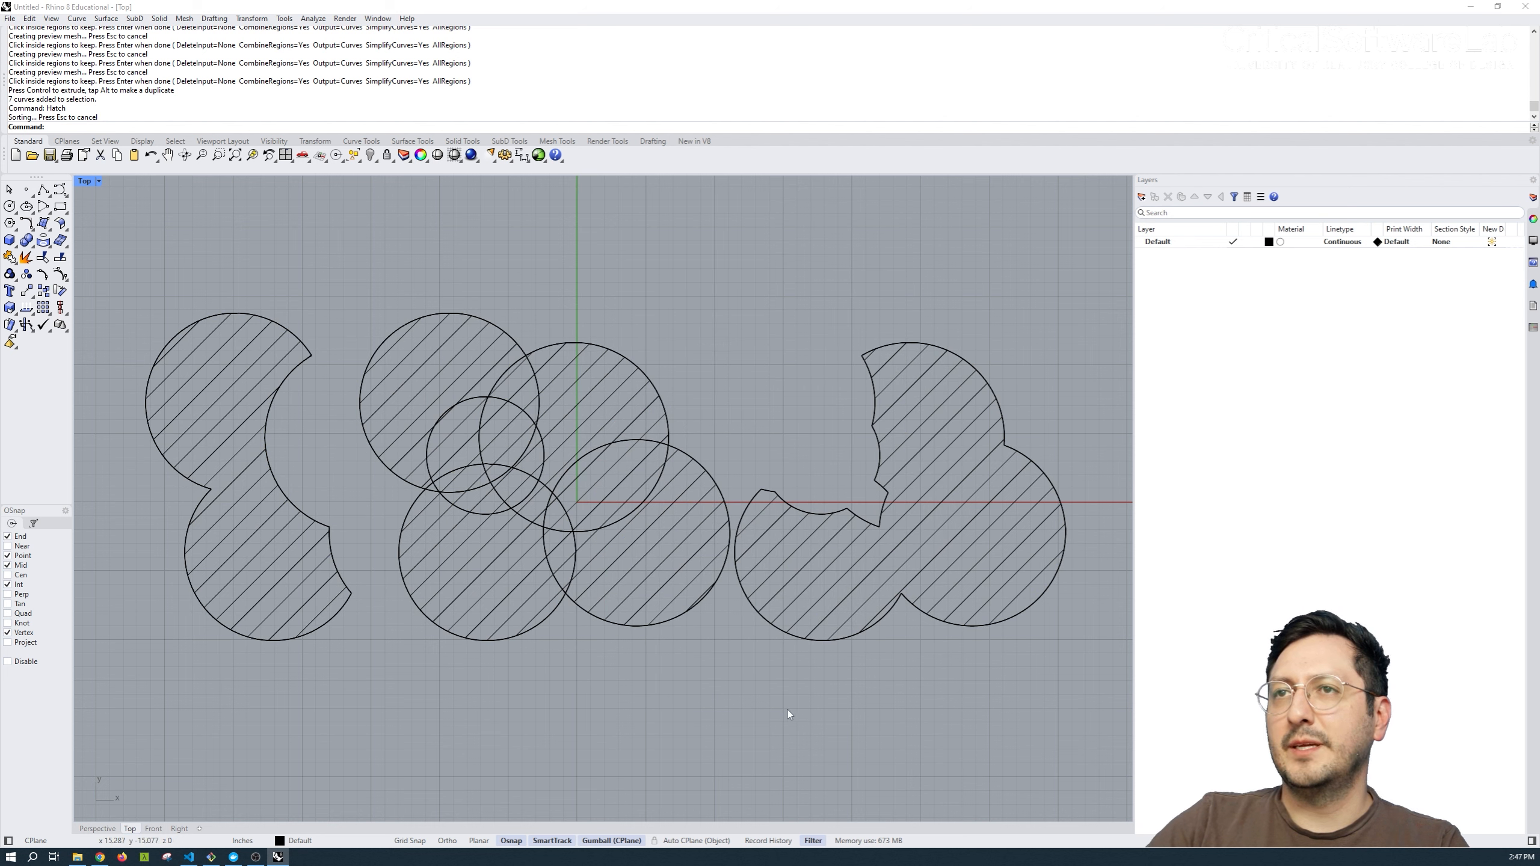
key(ctrl+z)
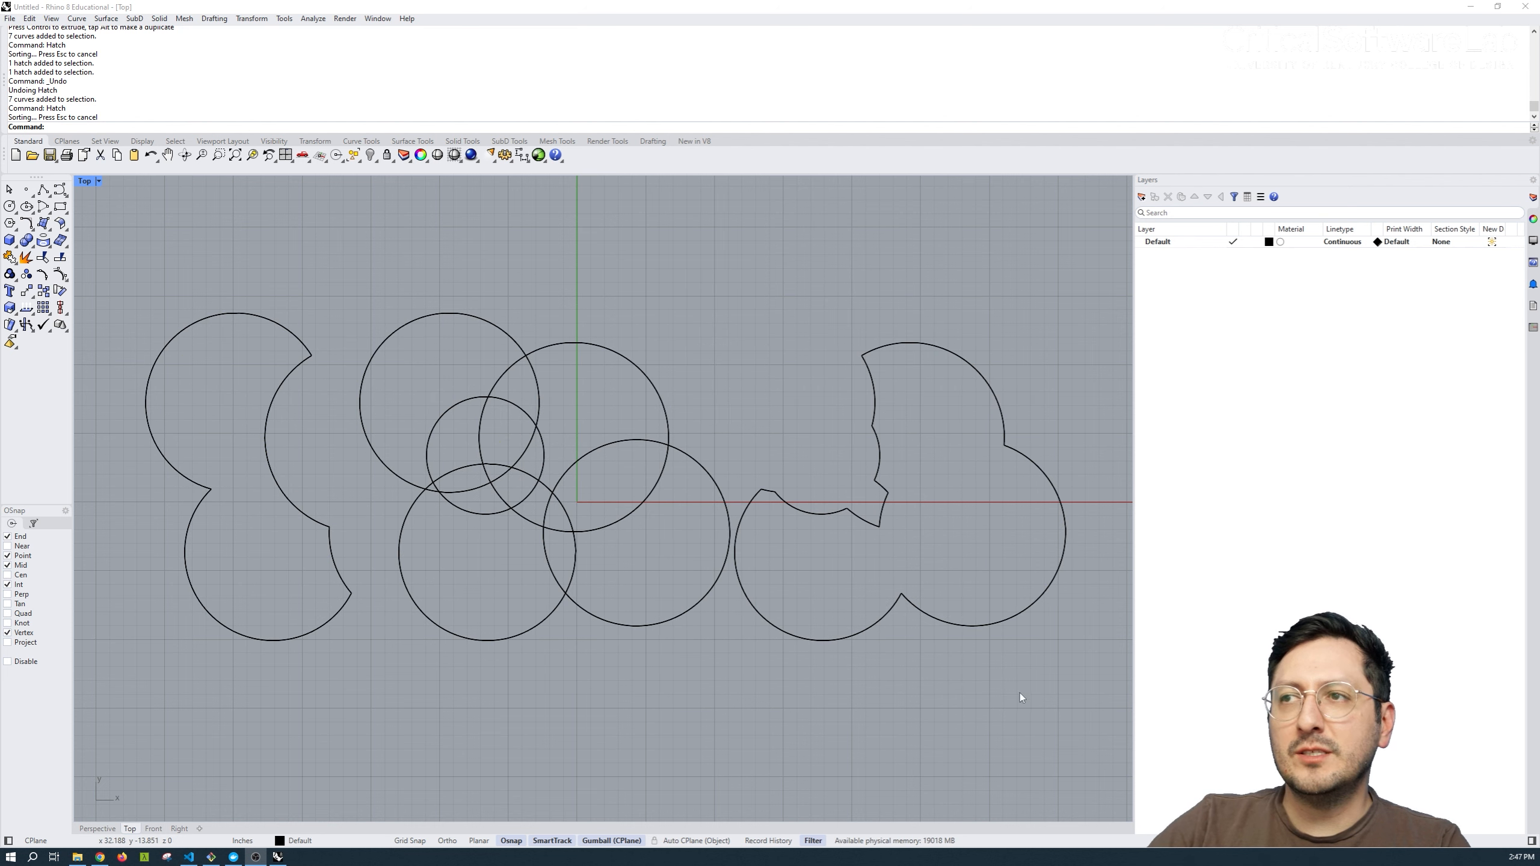
Apply a Solid hatch with the Boundary option to both combined outlines and the exclusive upper-right and lower-left circle regions.
mouse_move(1021, 694)
mouse_down()
mouse_move(271, 264)
mouse_move(183, 232)
mouse_up()
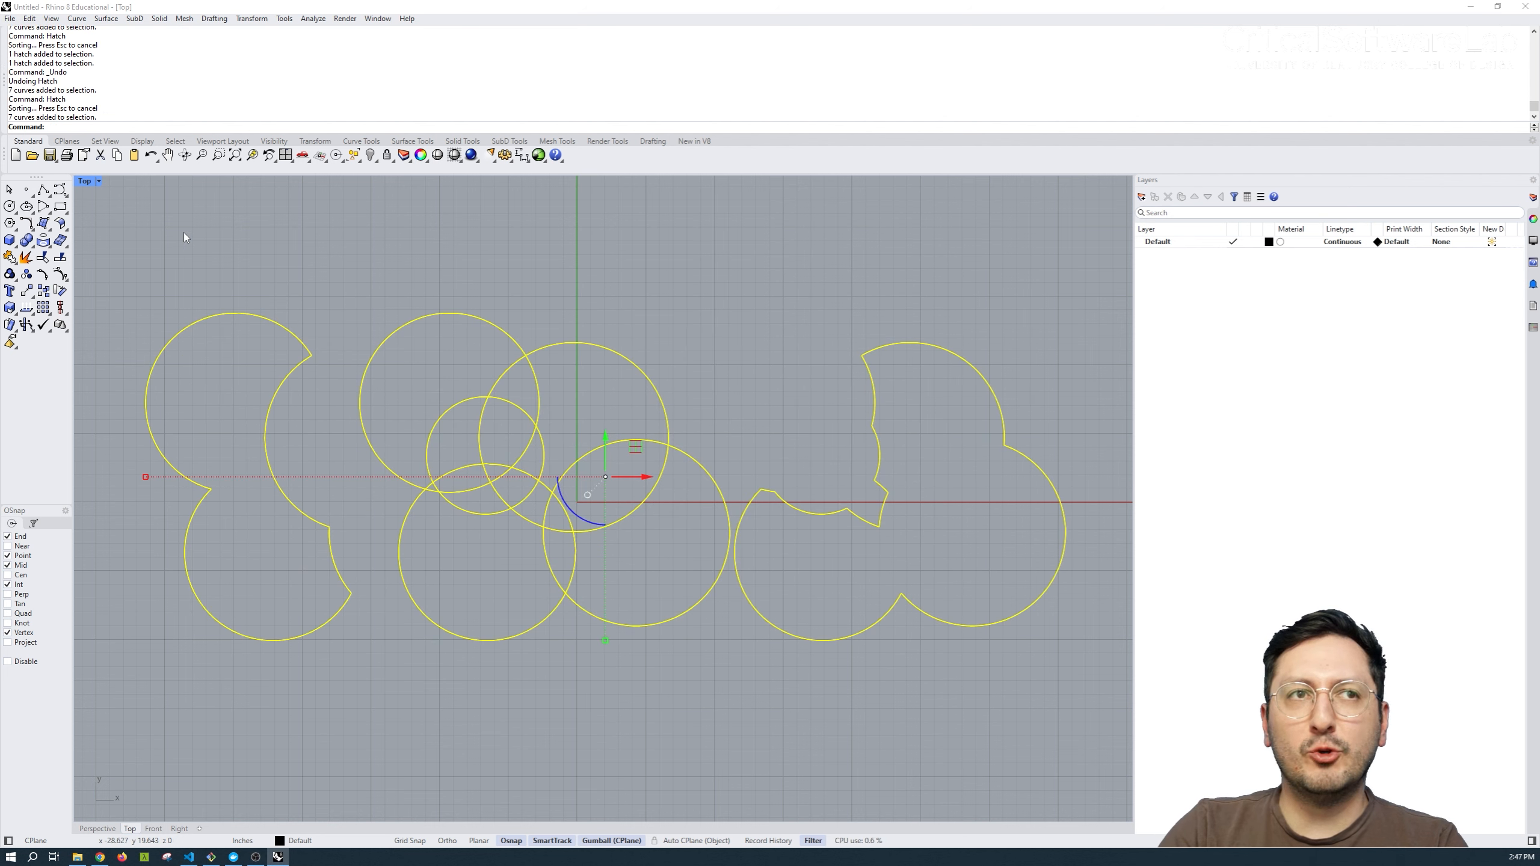
text(Hatch)
key(Return)
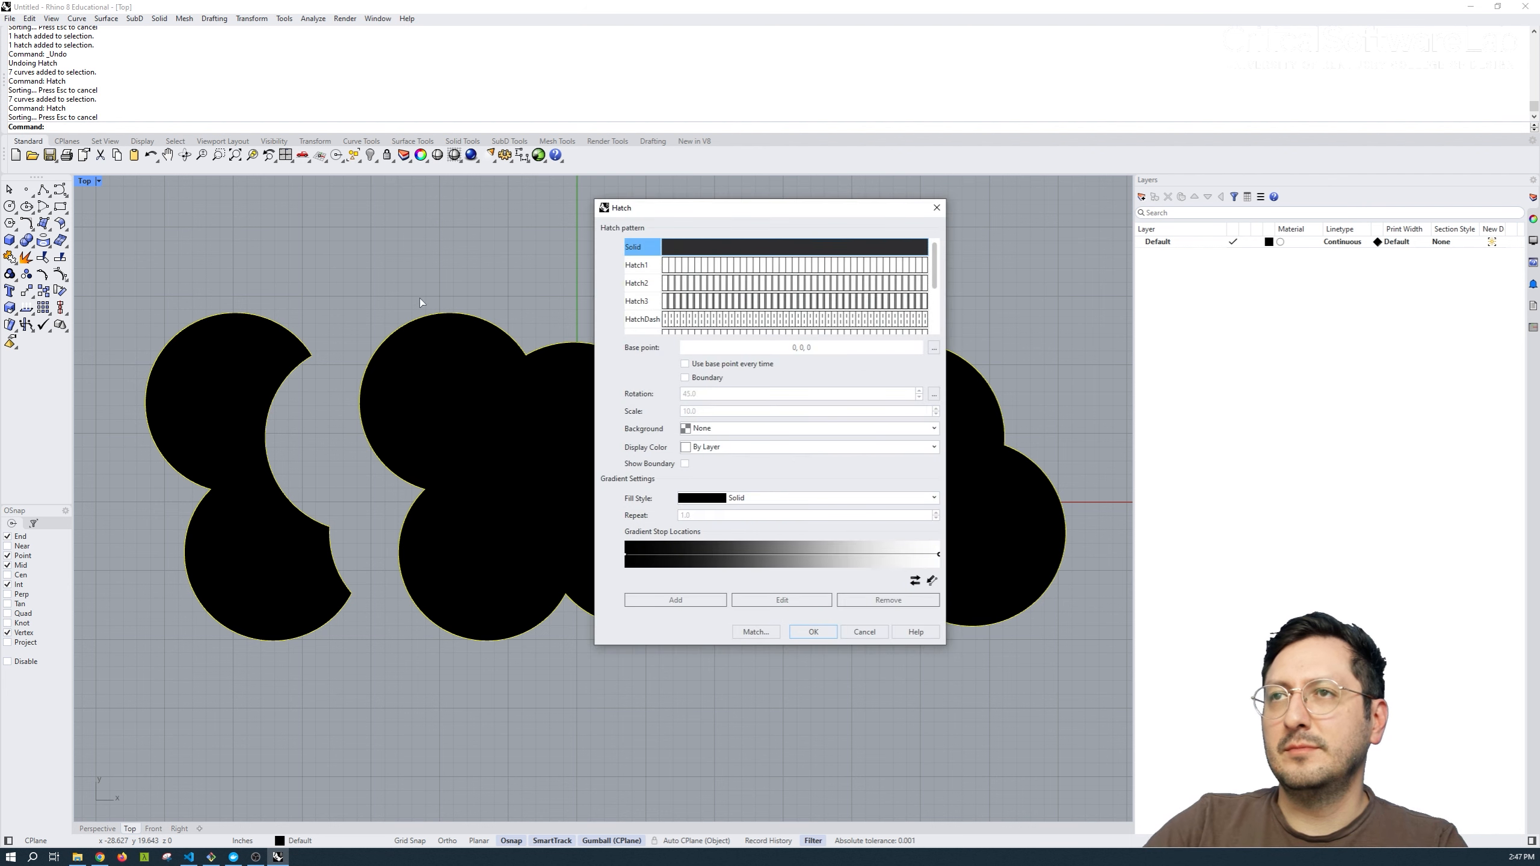
click(696, 378)
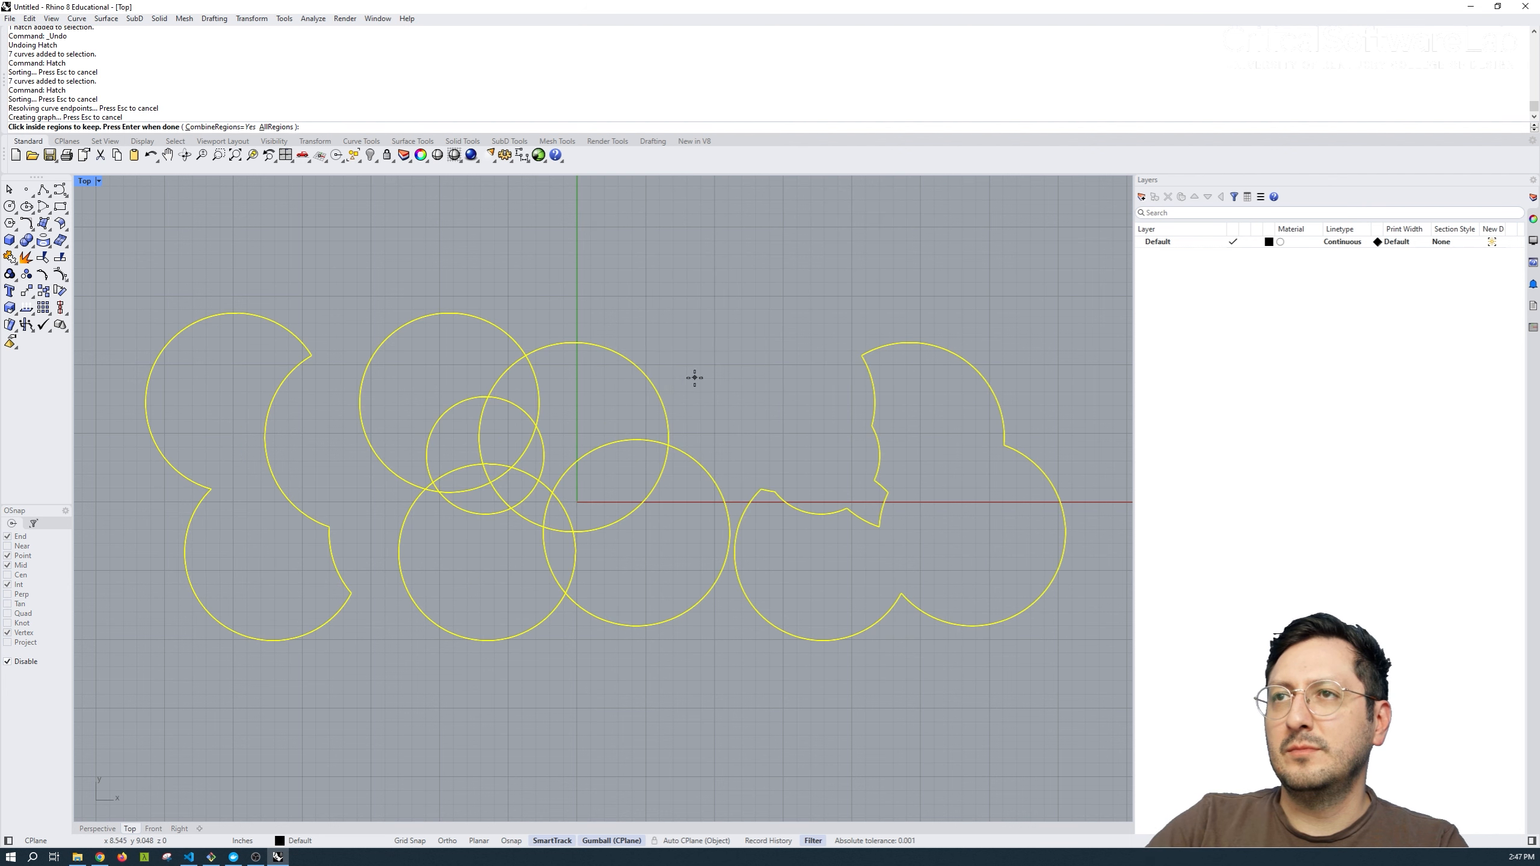
click(577, 425)
click(472, 556)
click(222, 426)
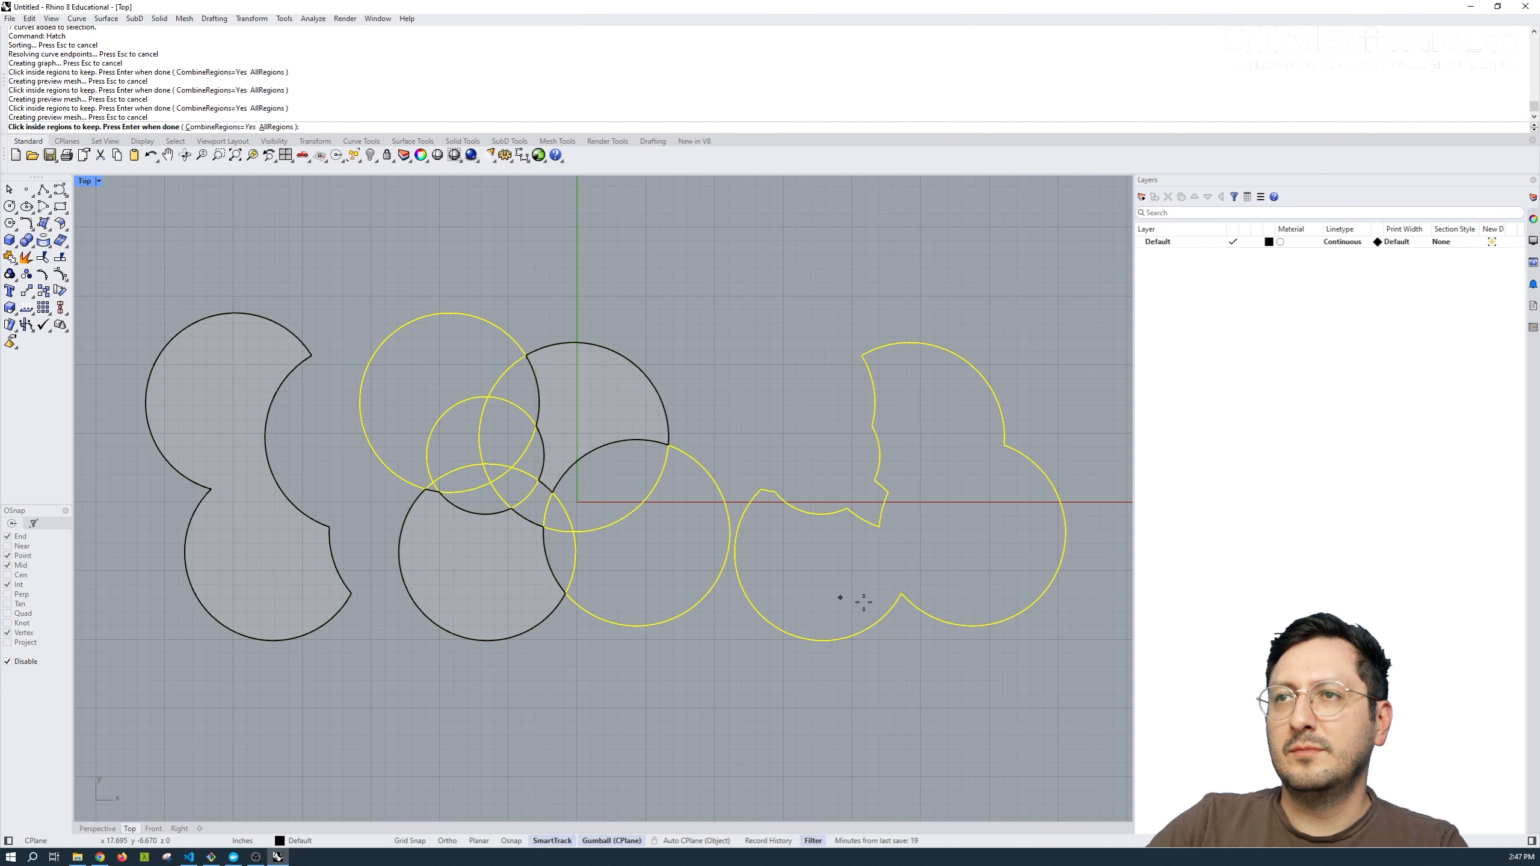
click(1013, 579)
key(Return)
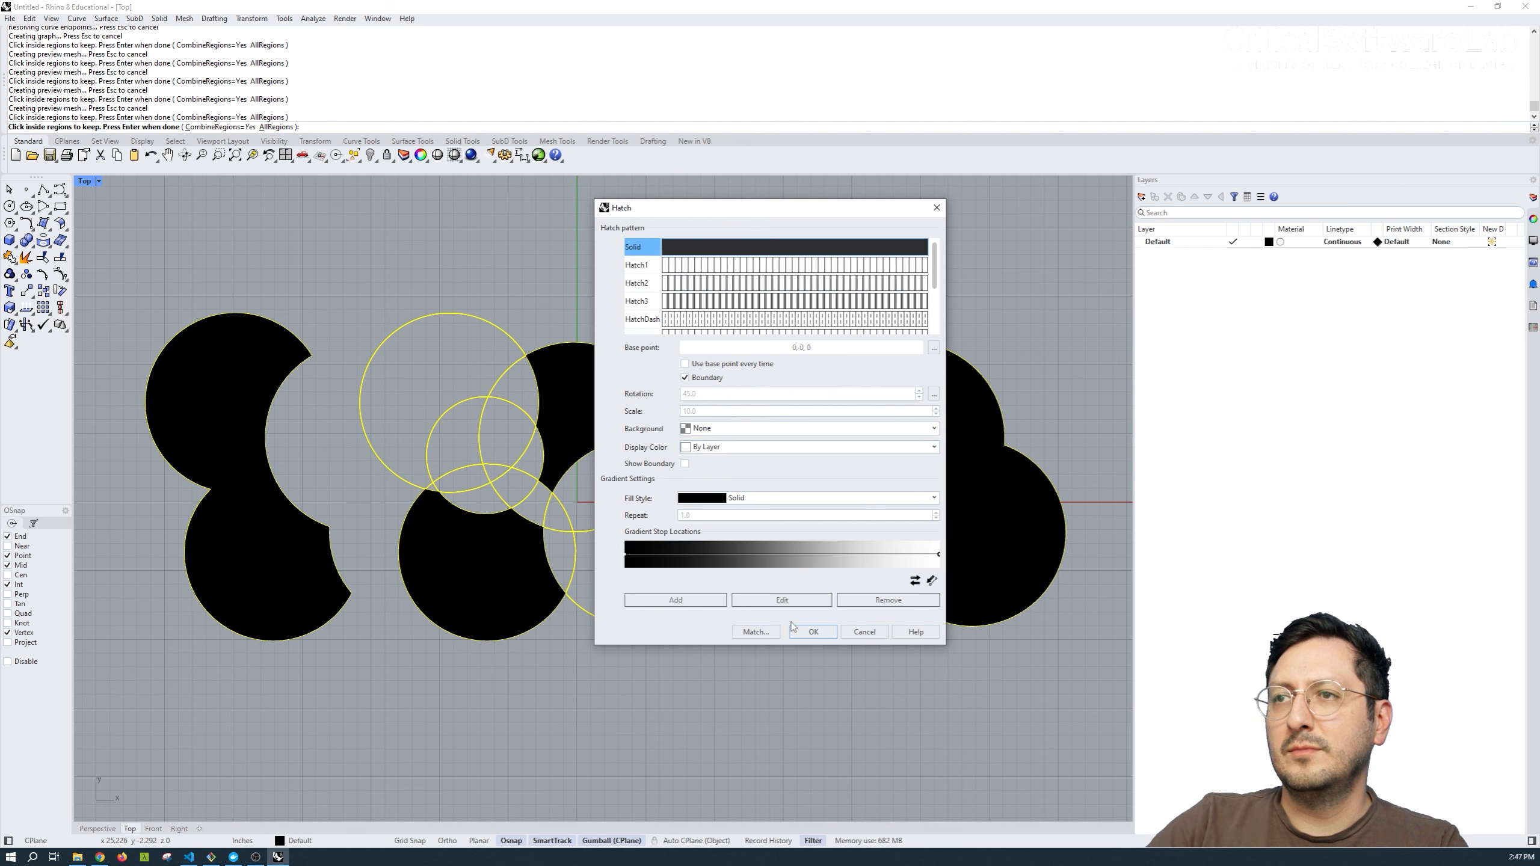
click(800, 630)
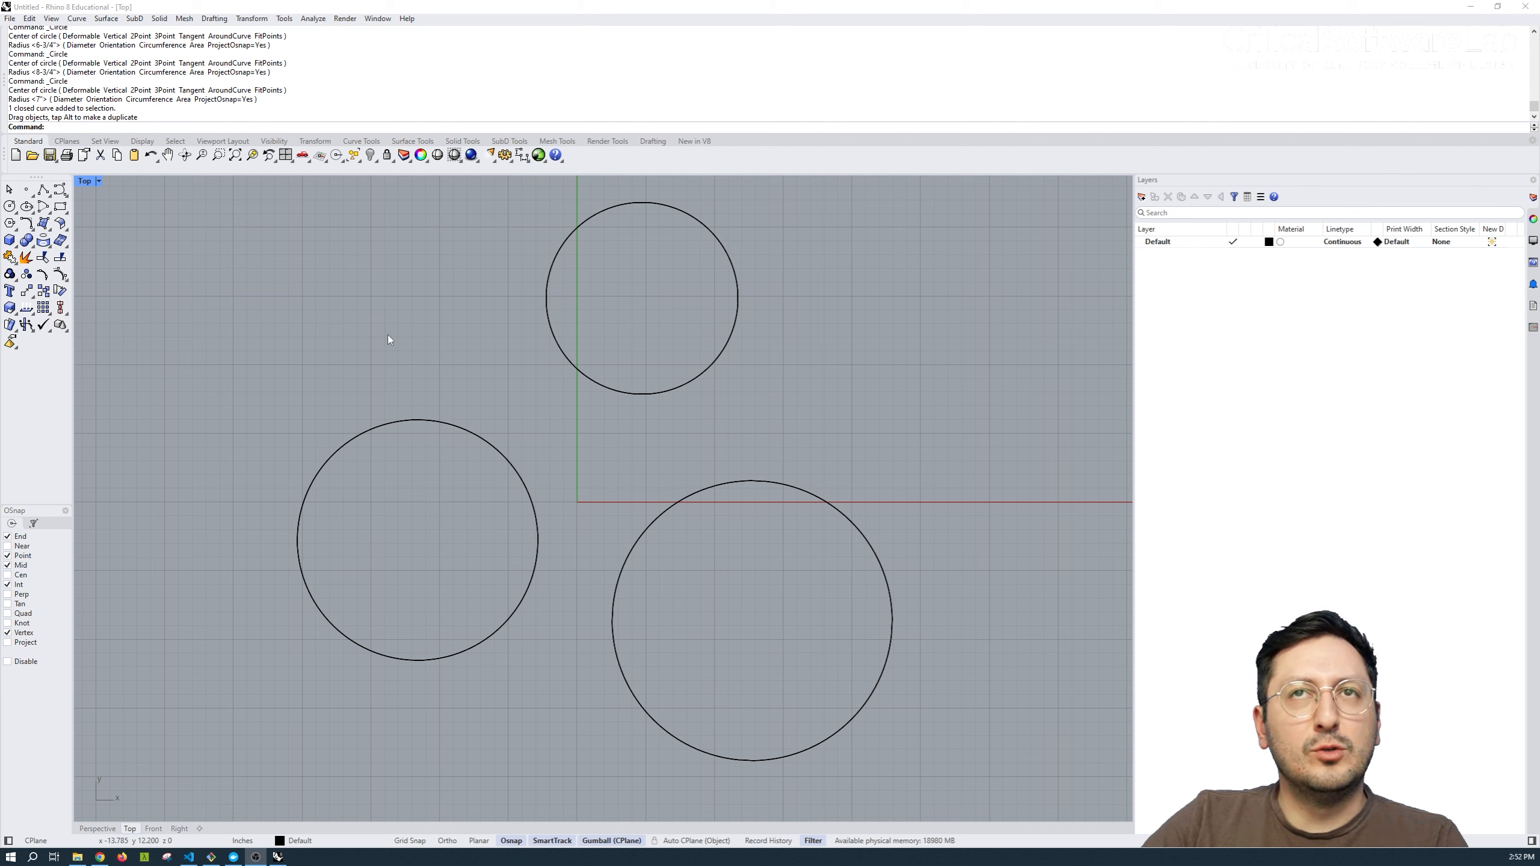
Draw a circle tangent to the three separate circles, in the gap between them.
click(14, 211)
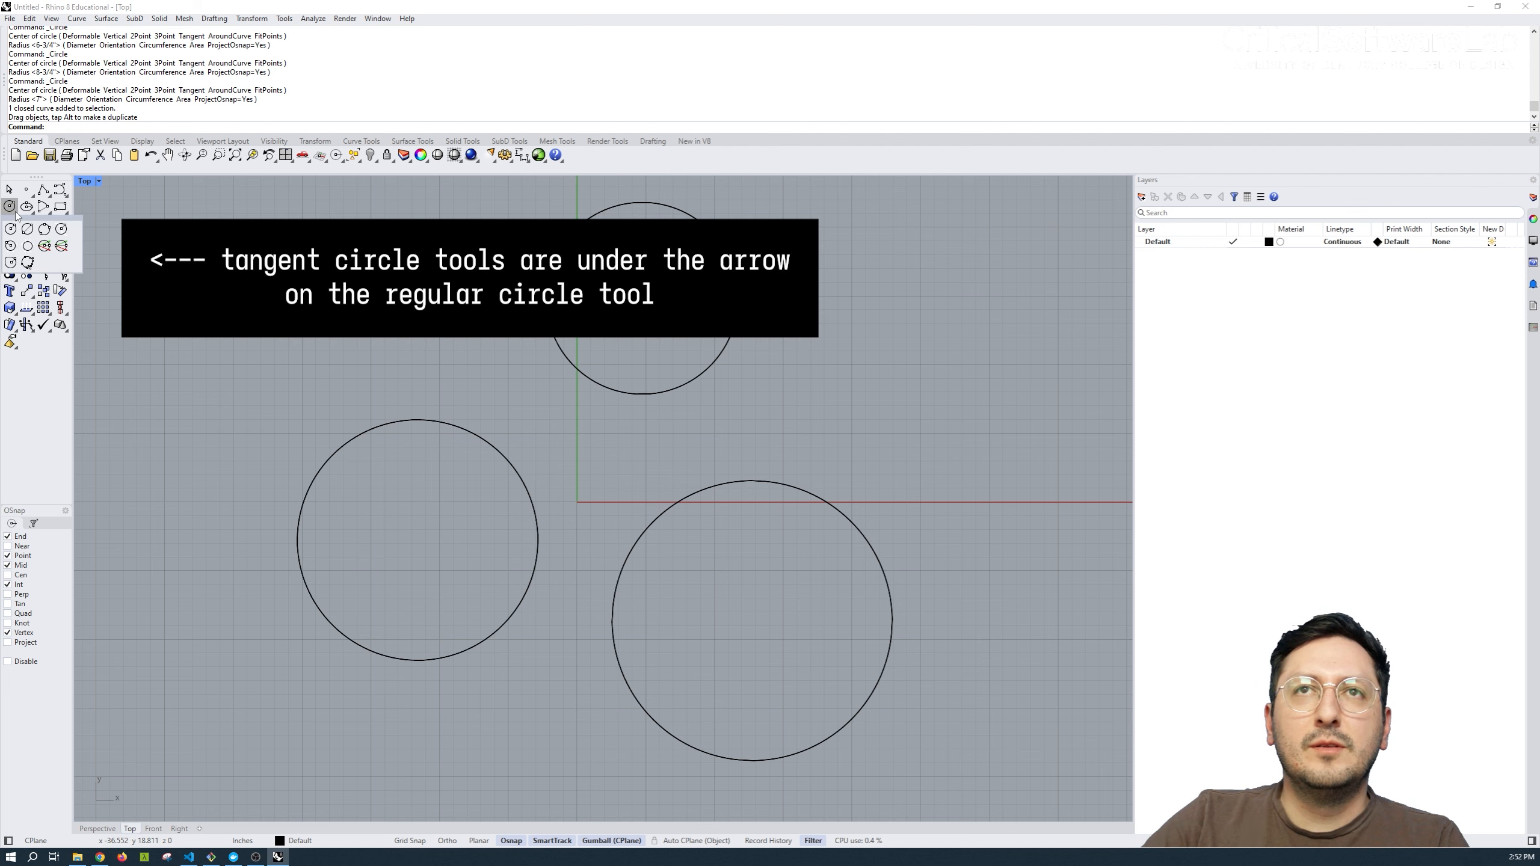
click(28, 247)
click(499, 451)
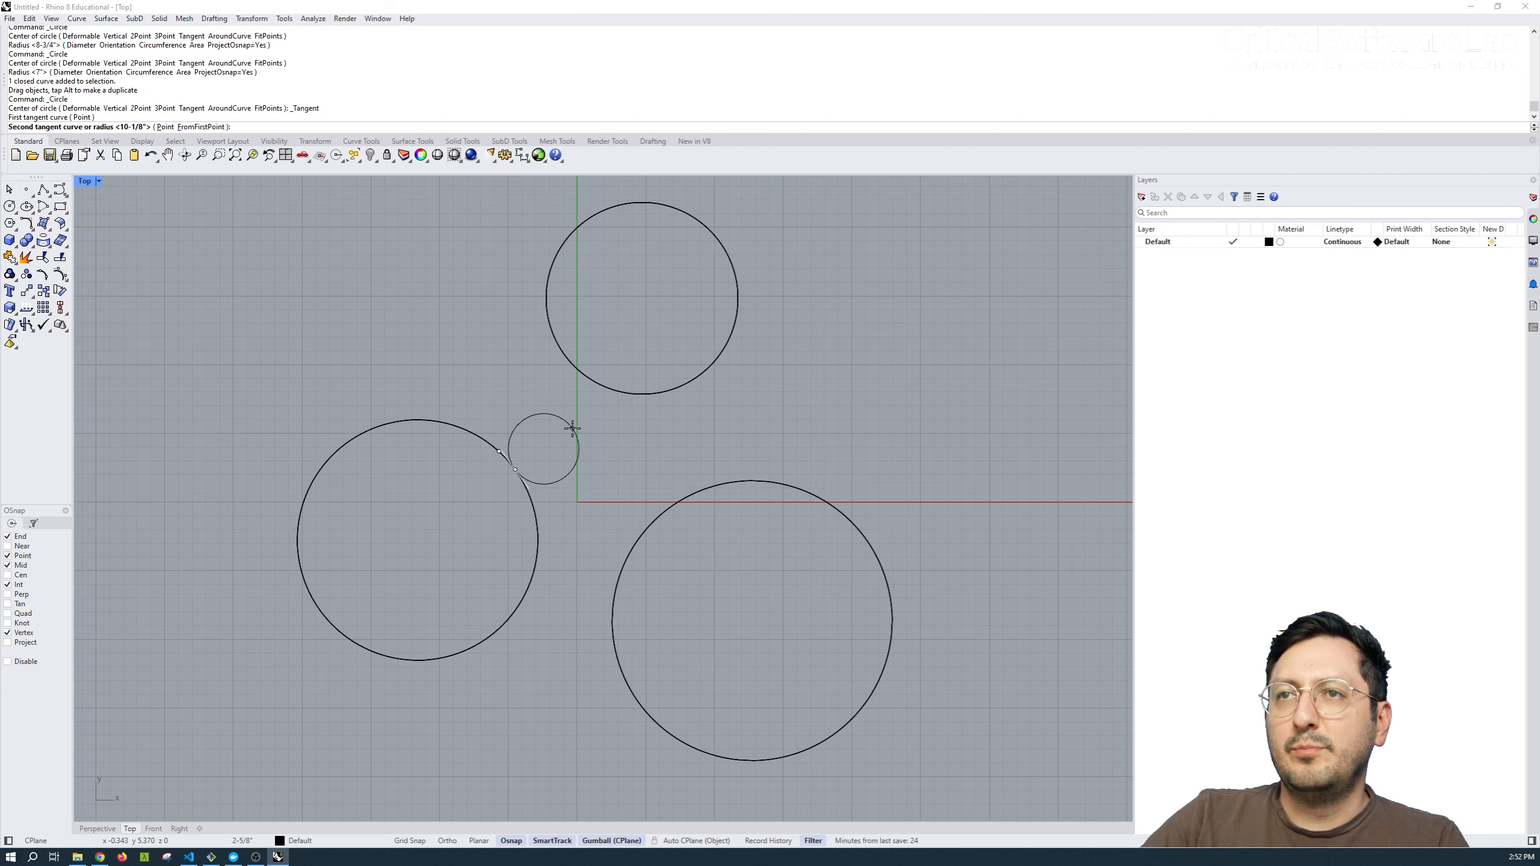
click(624, 392)
click(657, 522)
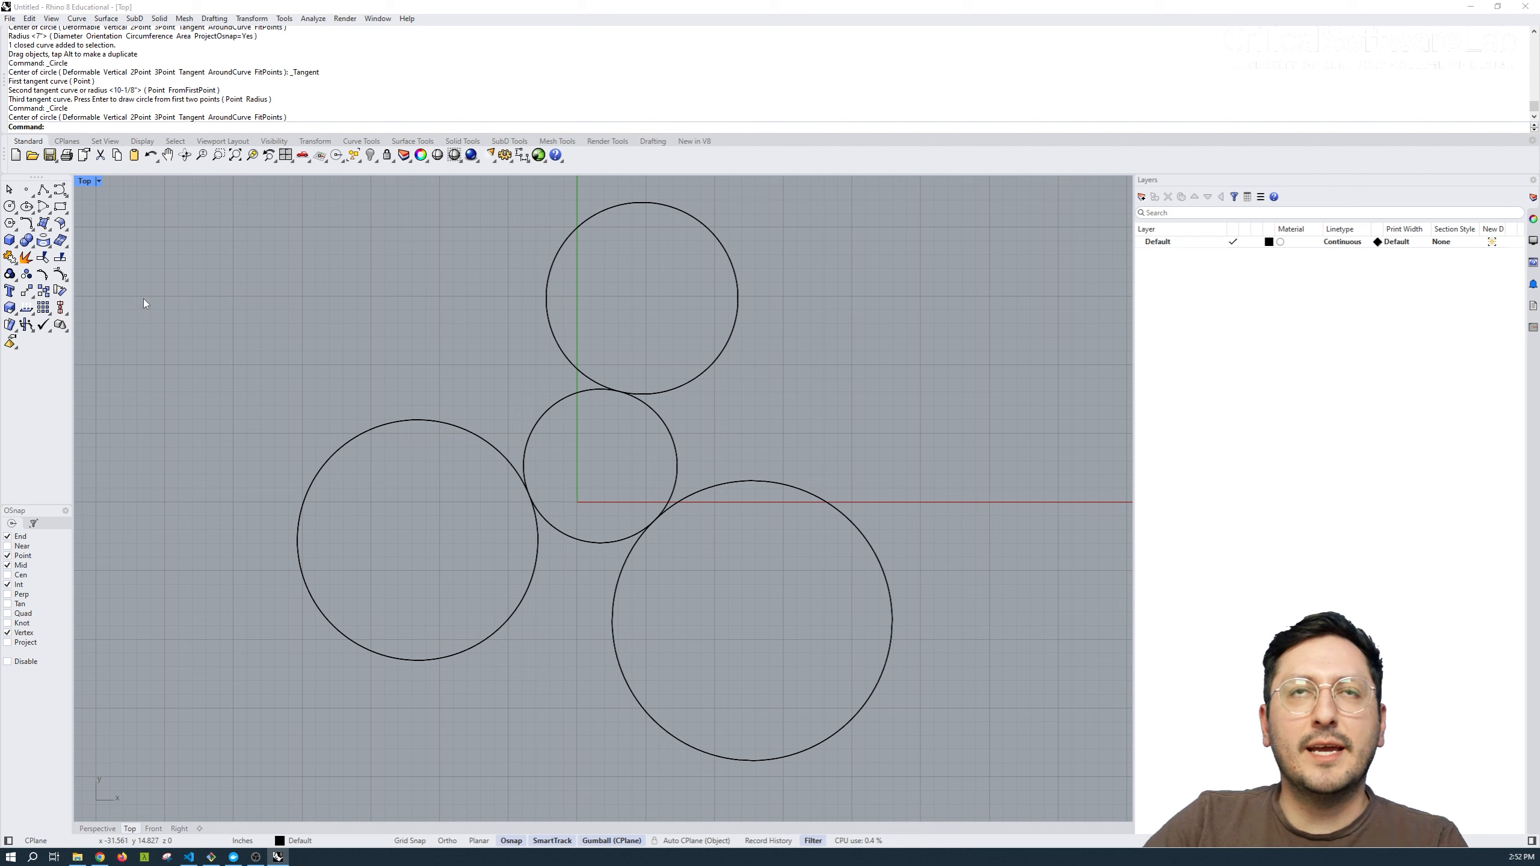
Draw a circle tangent to the lower-right, central and top circles.
click(13, 211)
click(26, 254)
click(723, 484)
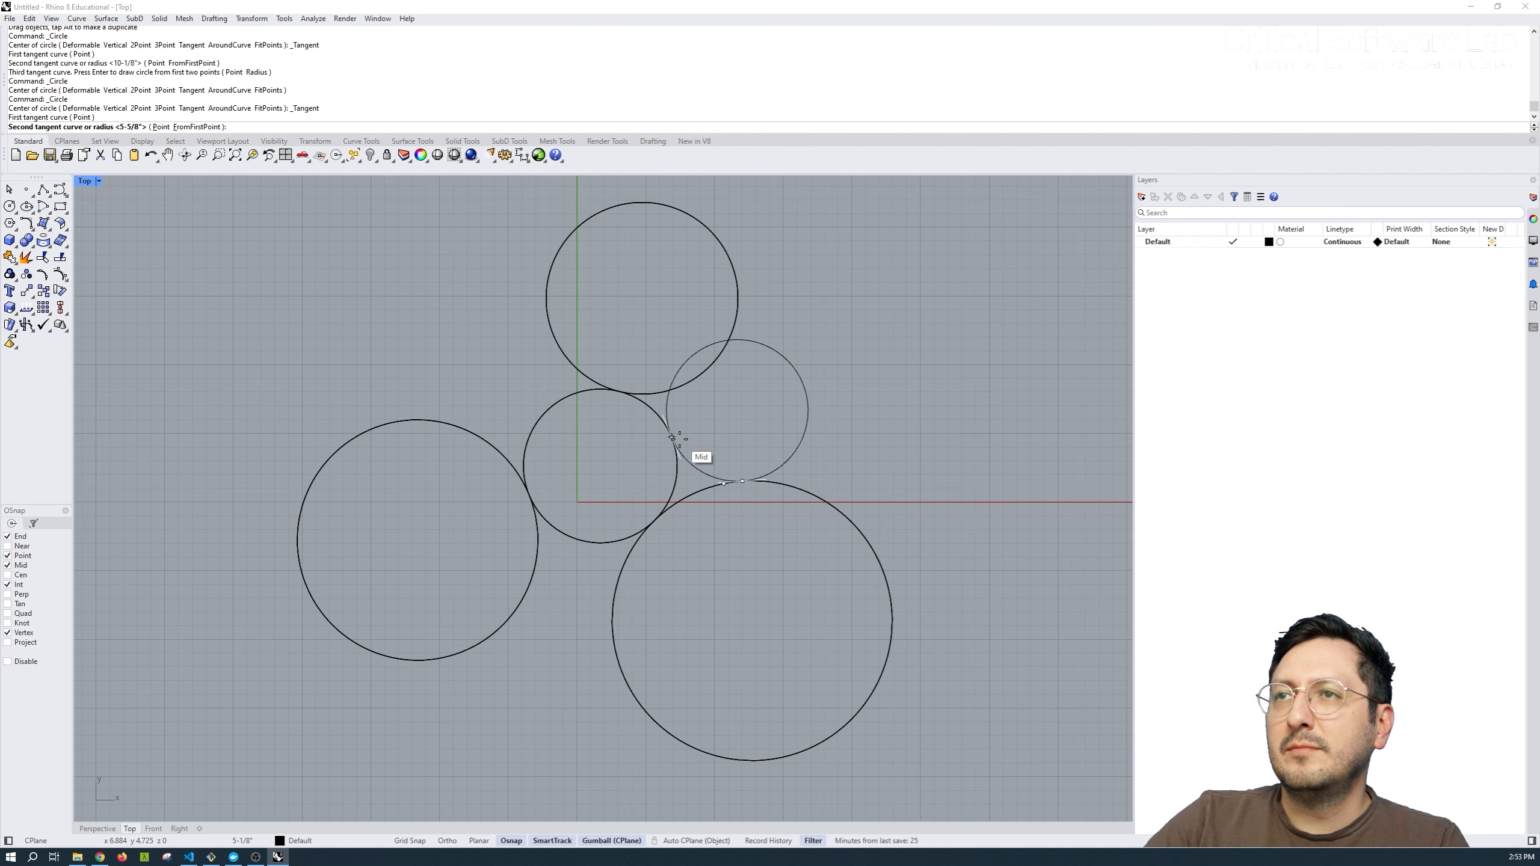
click(672, 437)
click(696, 378)
Add two more tangent circles: one touching the lower-right, central and left circles, one touching the left, central and top circles.
right_click(732, 468)
click(619, 580)
click(589, 543)
click(534, 567)
right_click(462, 418)
click(472, 432)
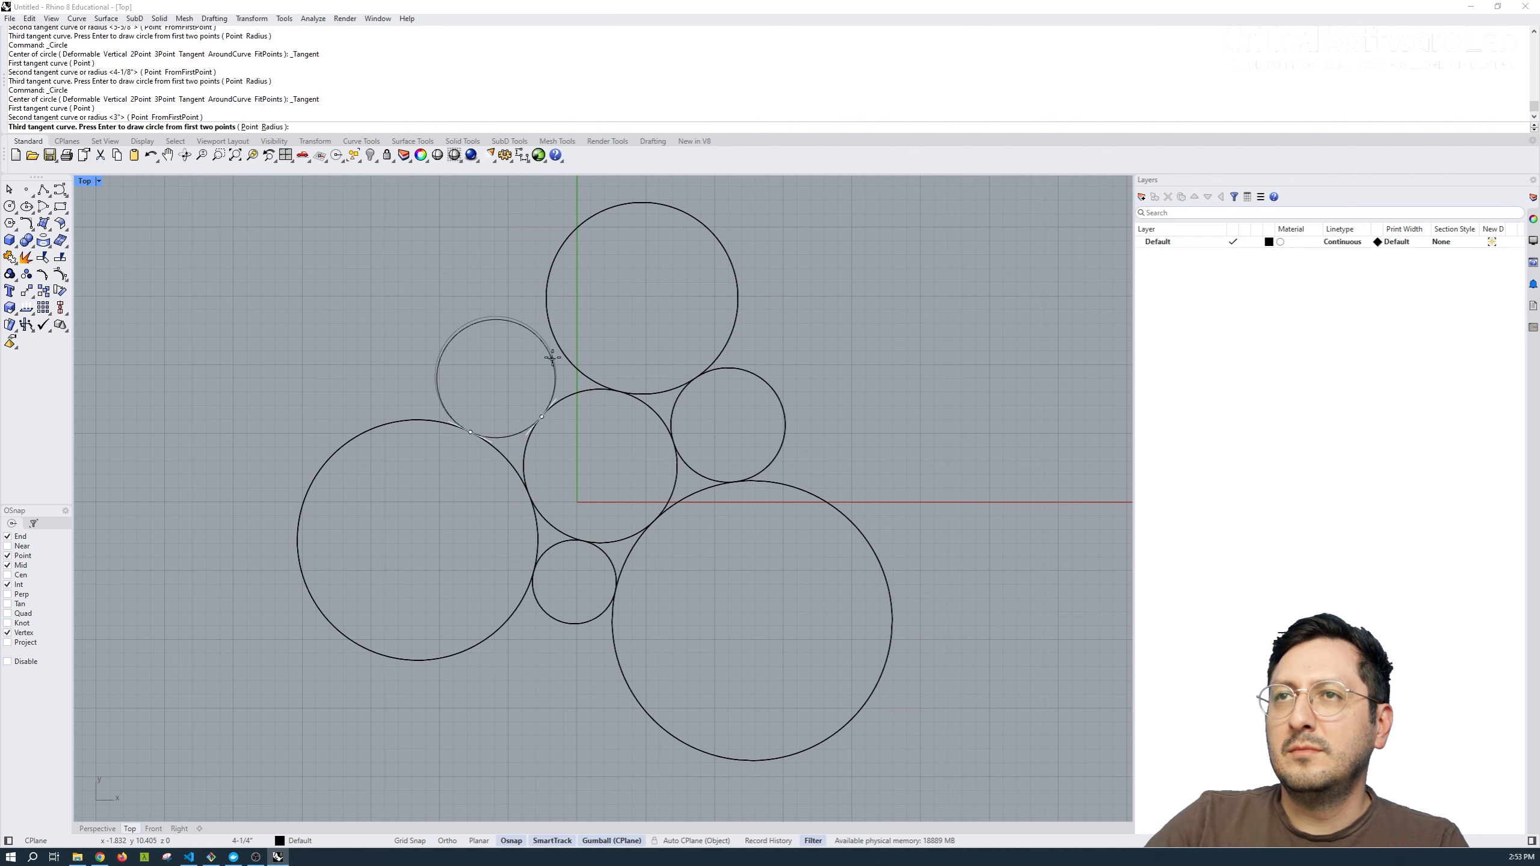
click(552, 358)
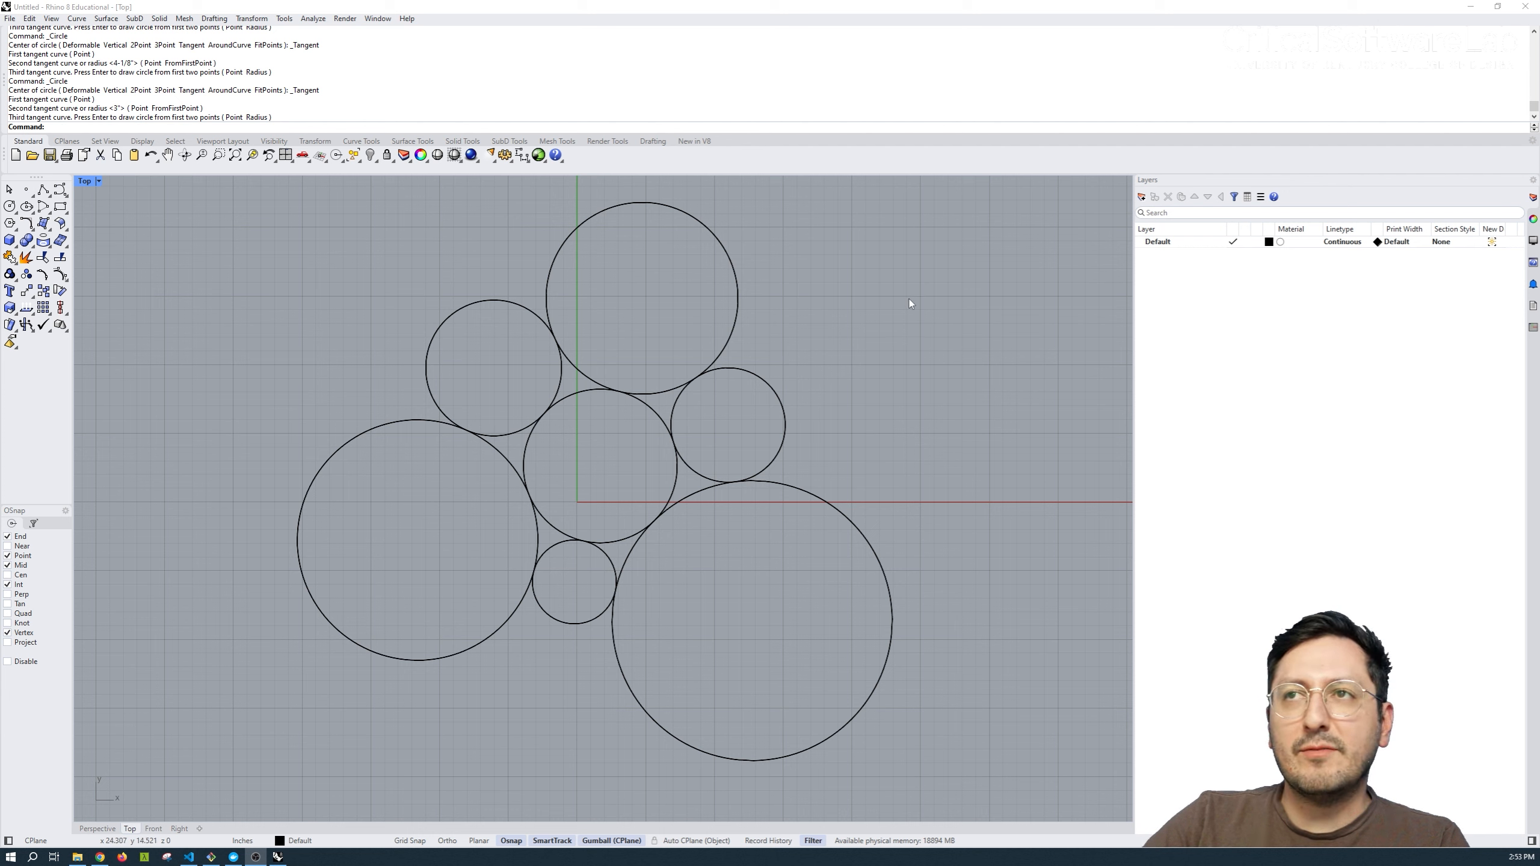
Using all circles as cutters, trim the inward arcs of the three large circles and the outward arcs of the three small connecting circles.
drag(910, 298, 406, 696)
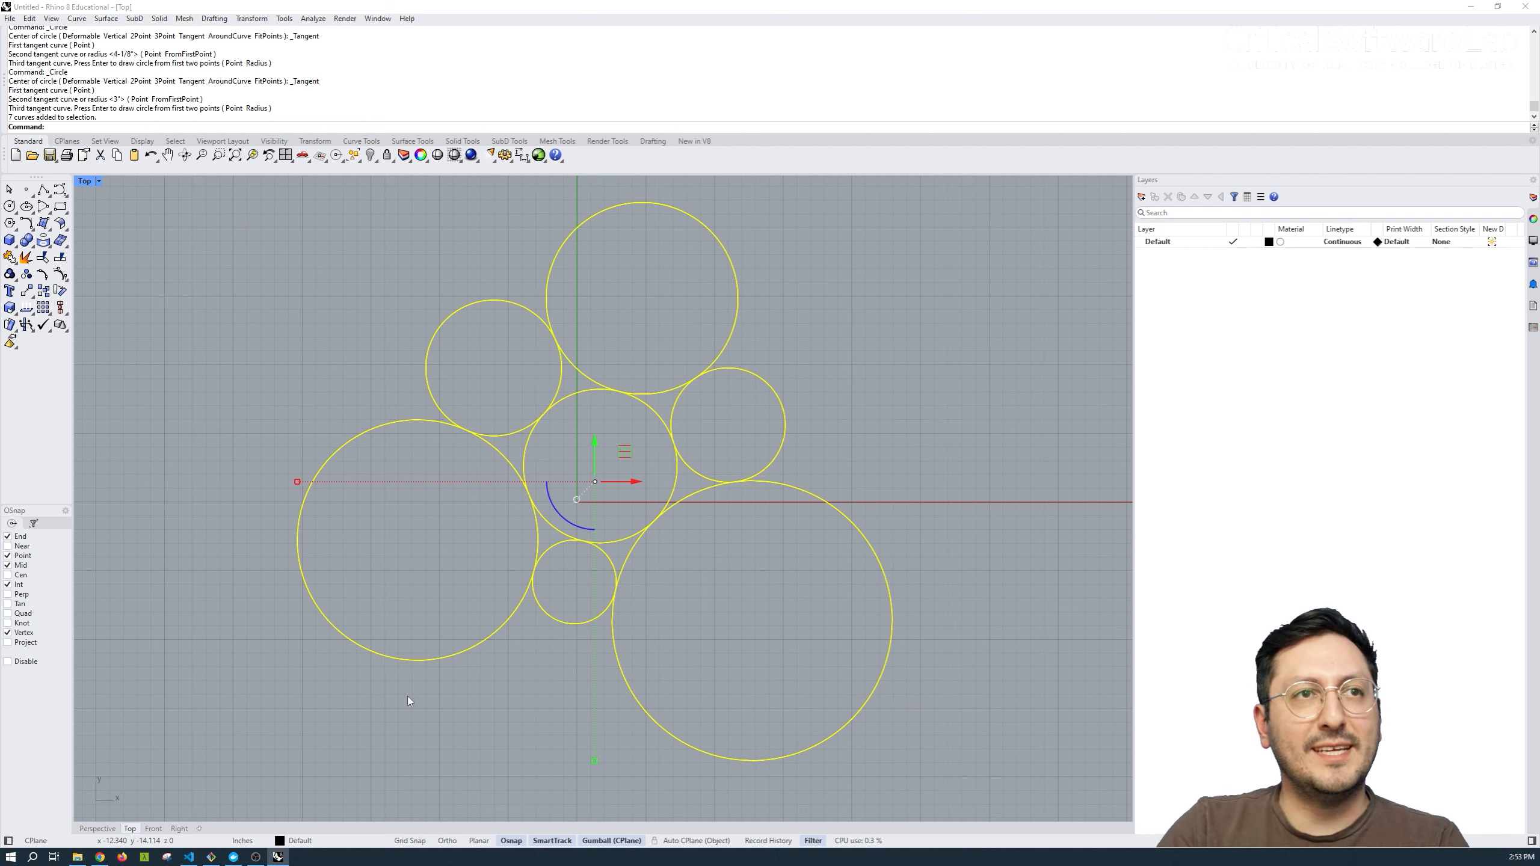
text(trim)
key(Return)
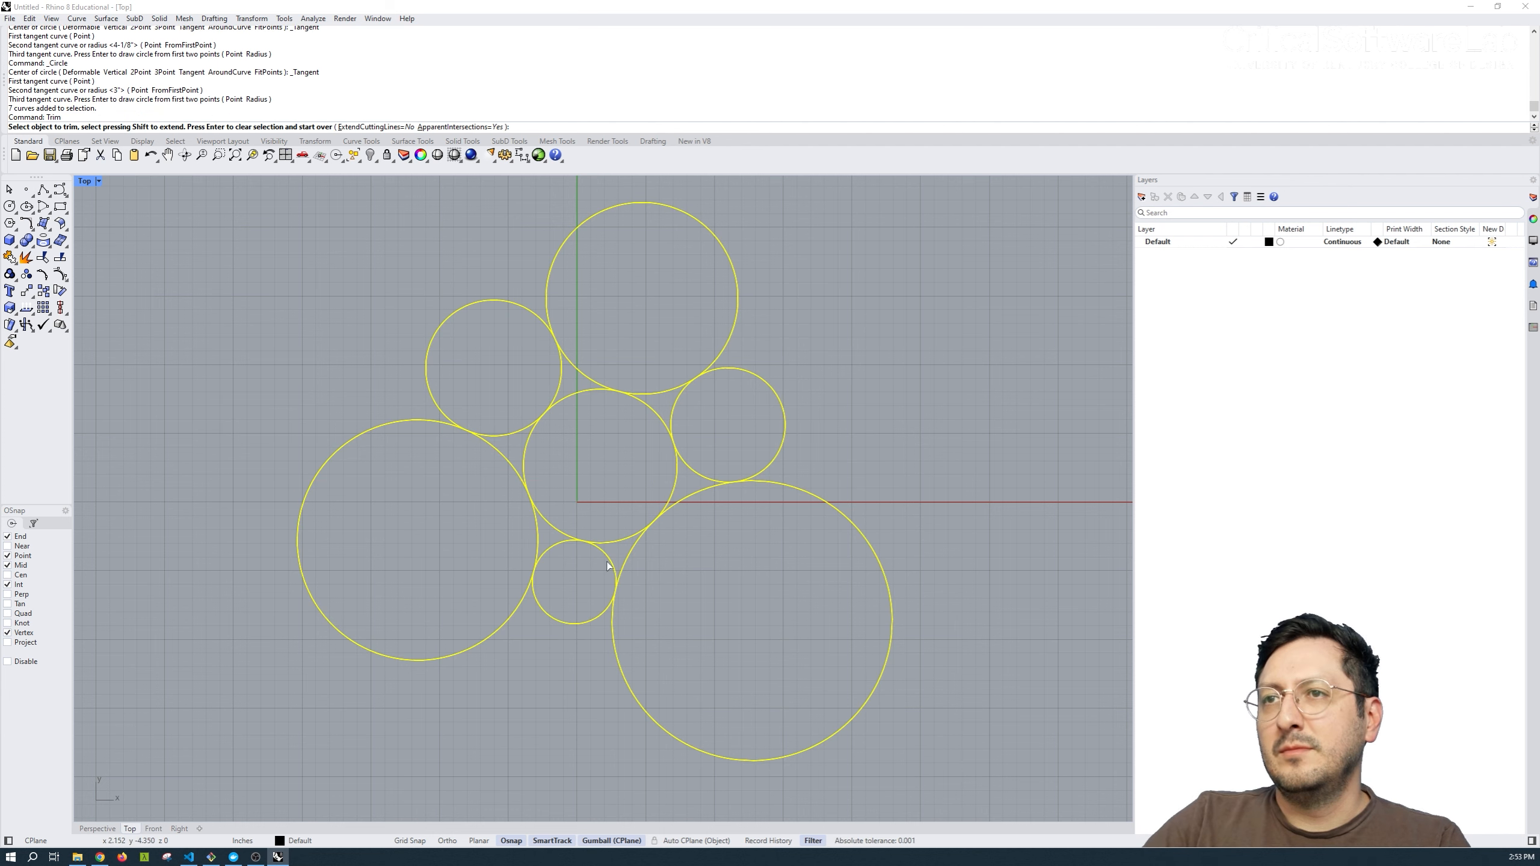
click(689, 495)
click(774, 459)
click(653, 393)
click(576, 369)
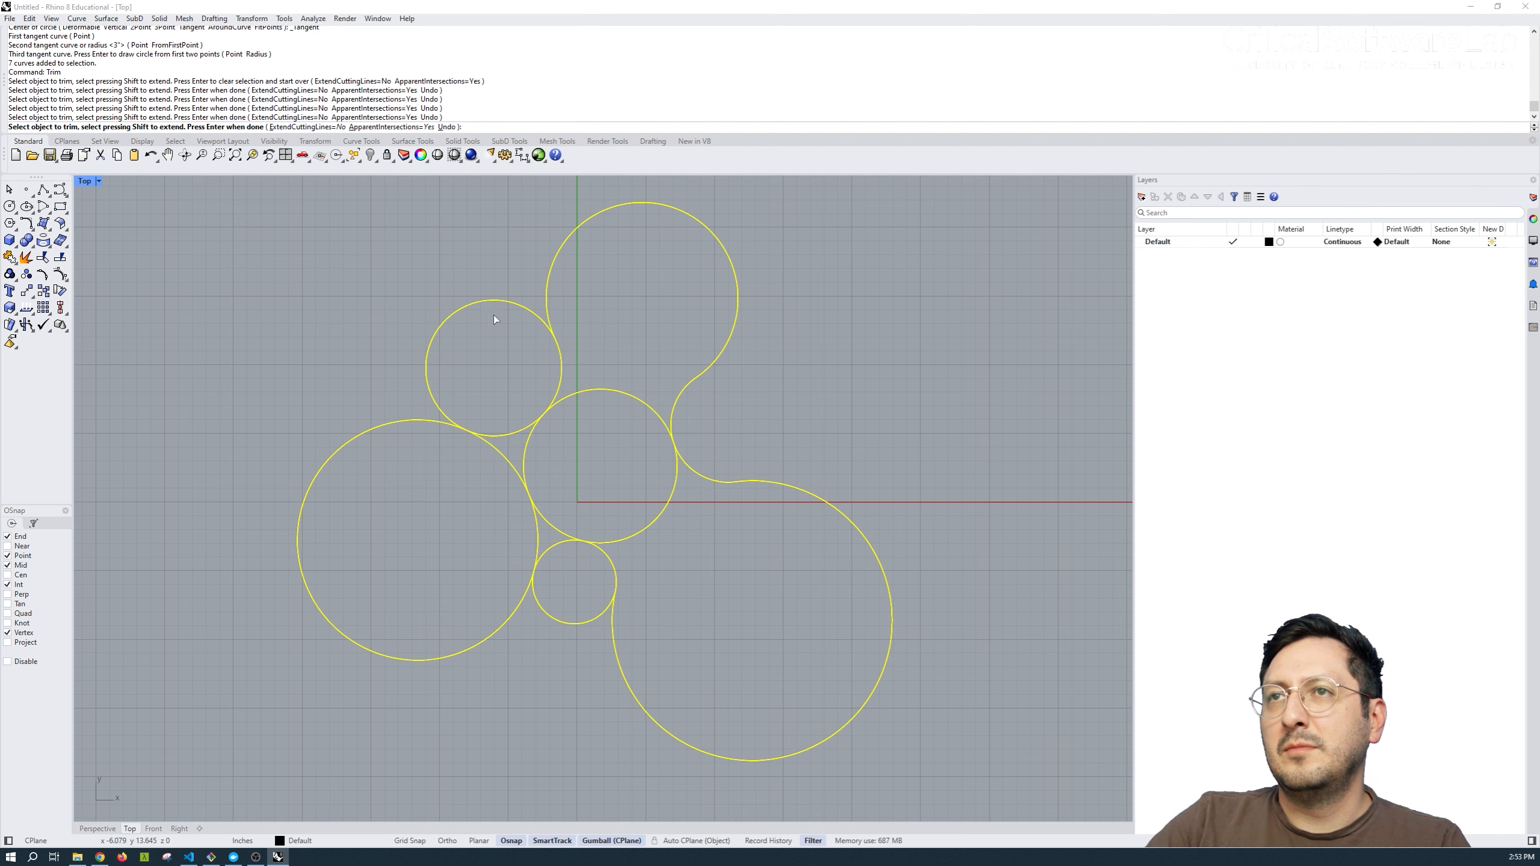
click(492, 301)
click(566, 623)
click(502, 455)
click(537, 526)
Remove the central circle's arcs inside the shape and join the remaining curves into one outline.
click(548, 523)
click(672, 494)
click(655, 412)
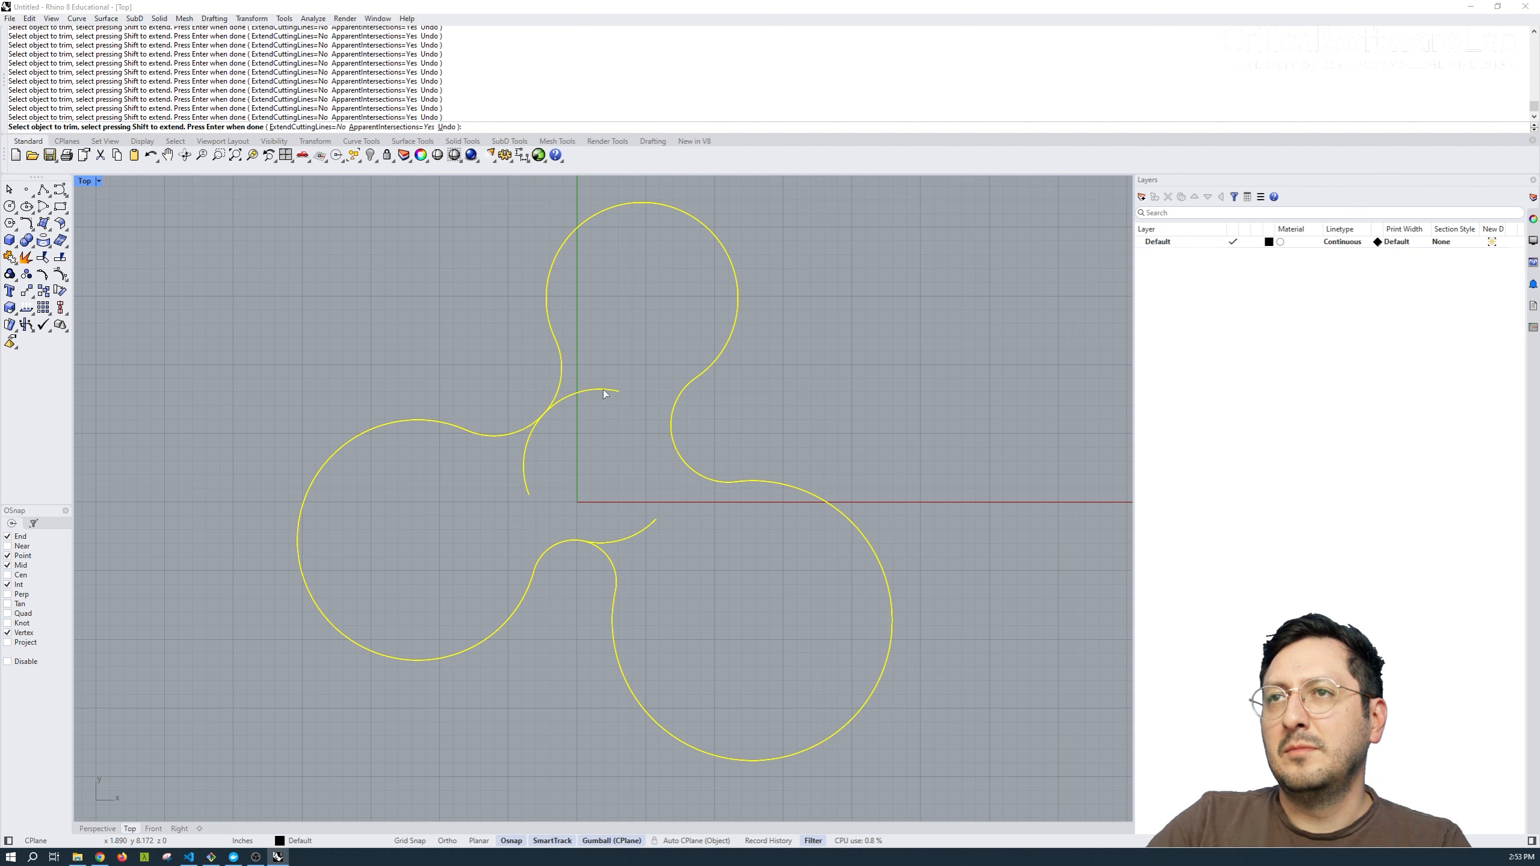
click(611, 390)
click(619, 540)
click(654, 520)
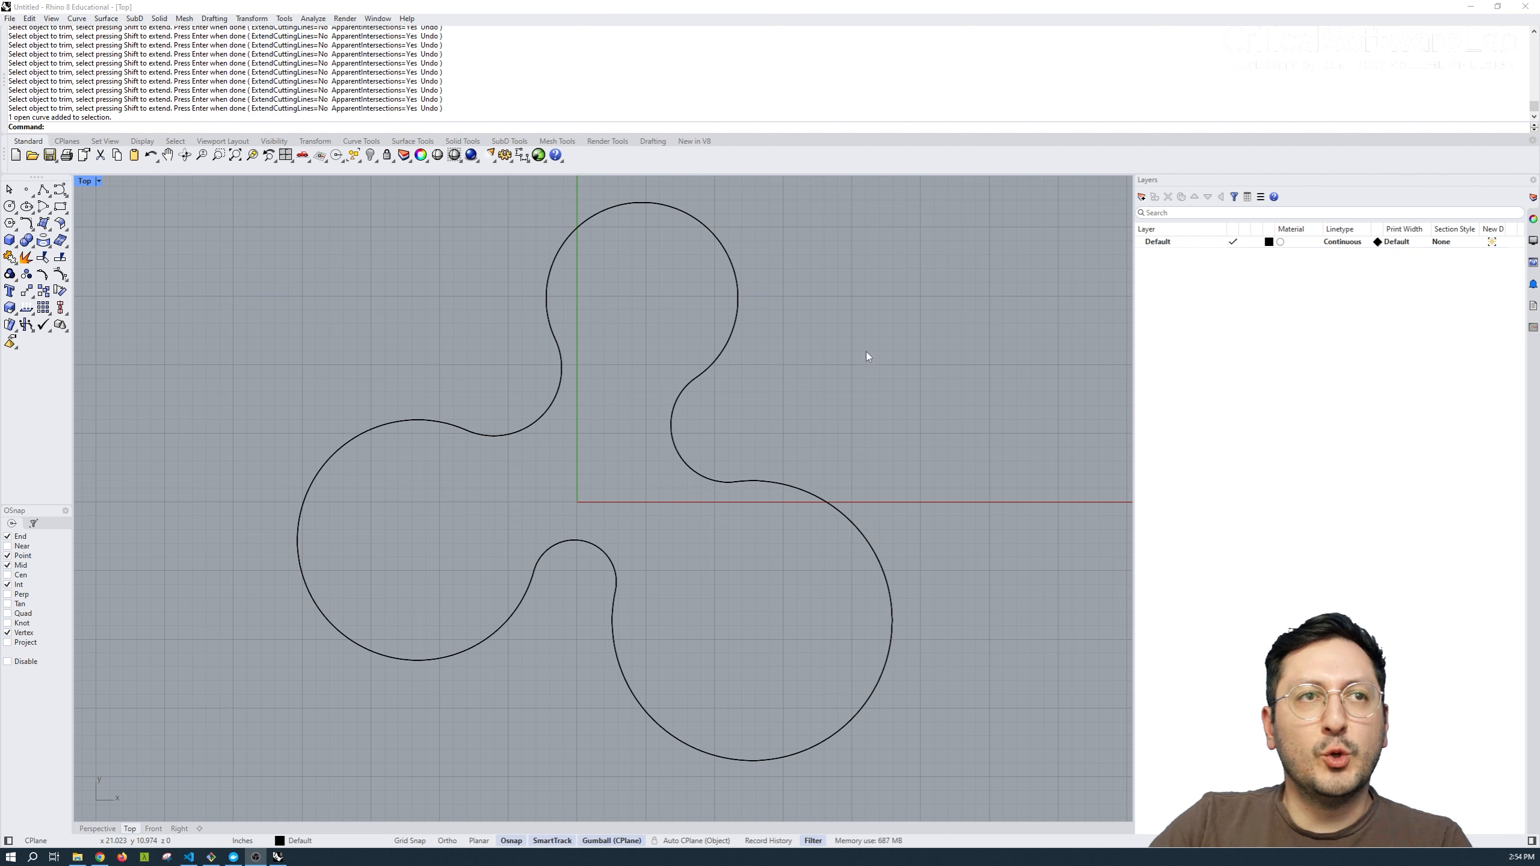
drag(925, 200, 241, 770)
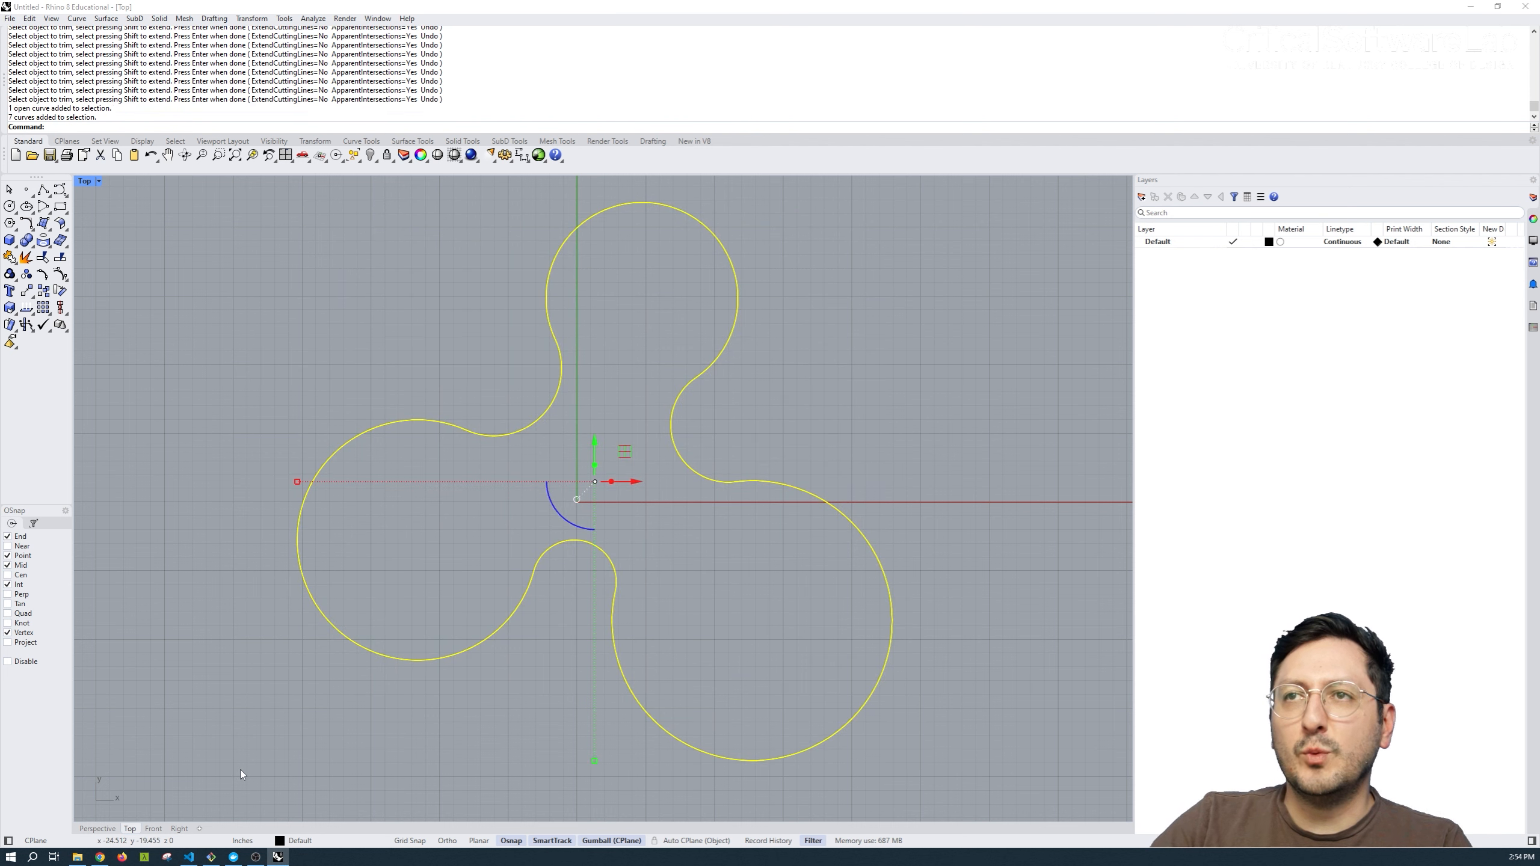
key(ctrl+j)
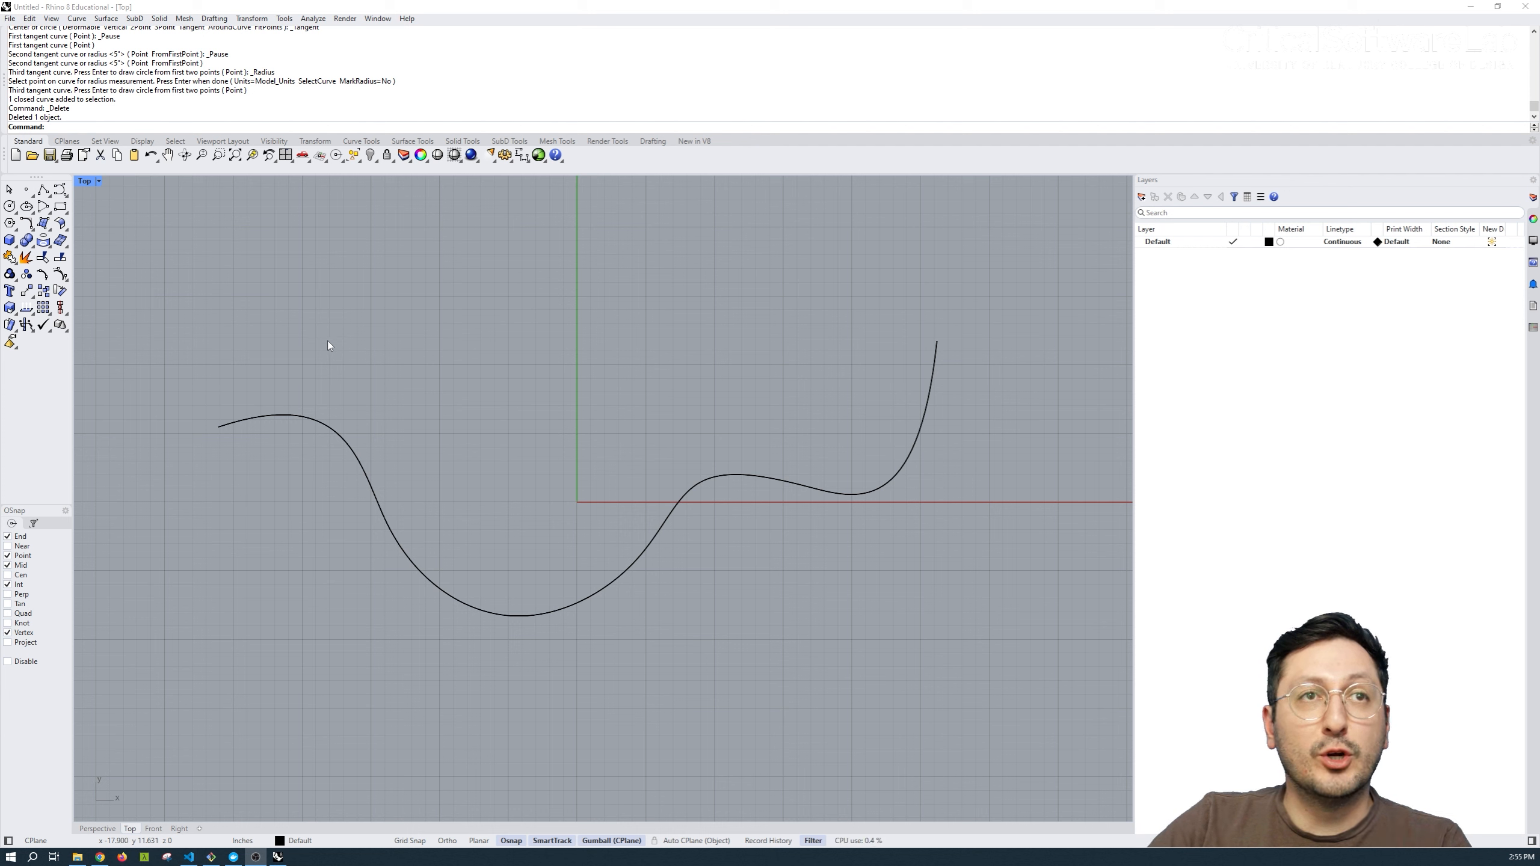
Draw a tangent-tangent-radius circle touching the wavy curve's left descending part from above, with a radius of about 4-7/8".
click(10, 207)
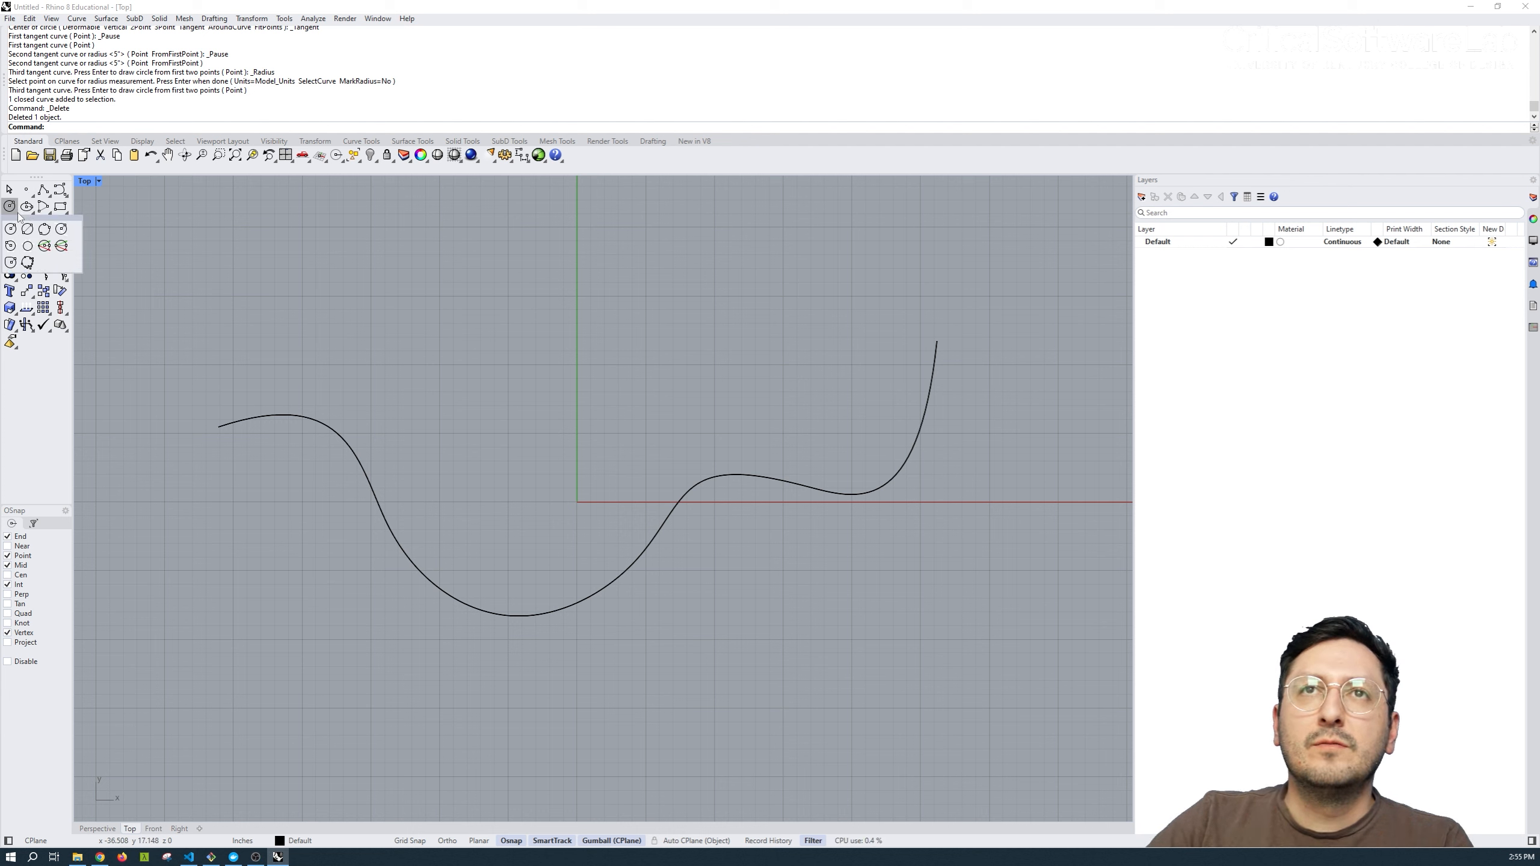
click(11, 245)
click(375, 494)
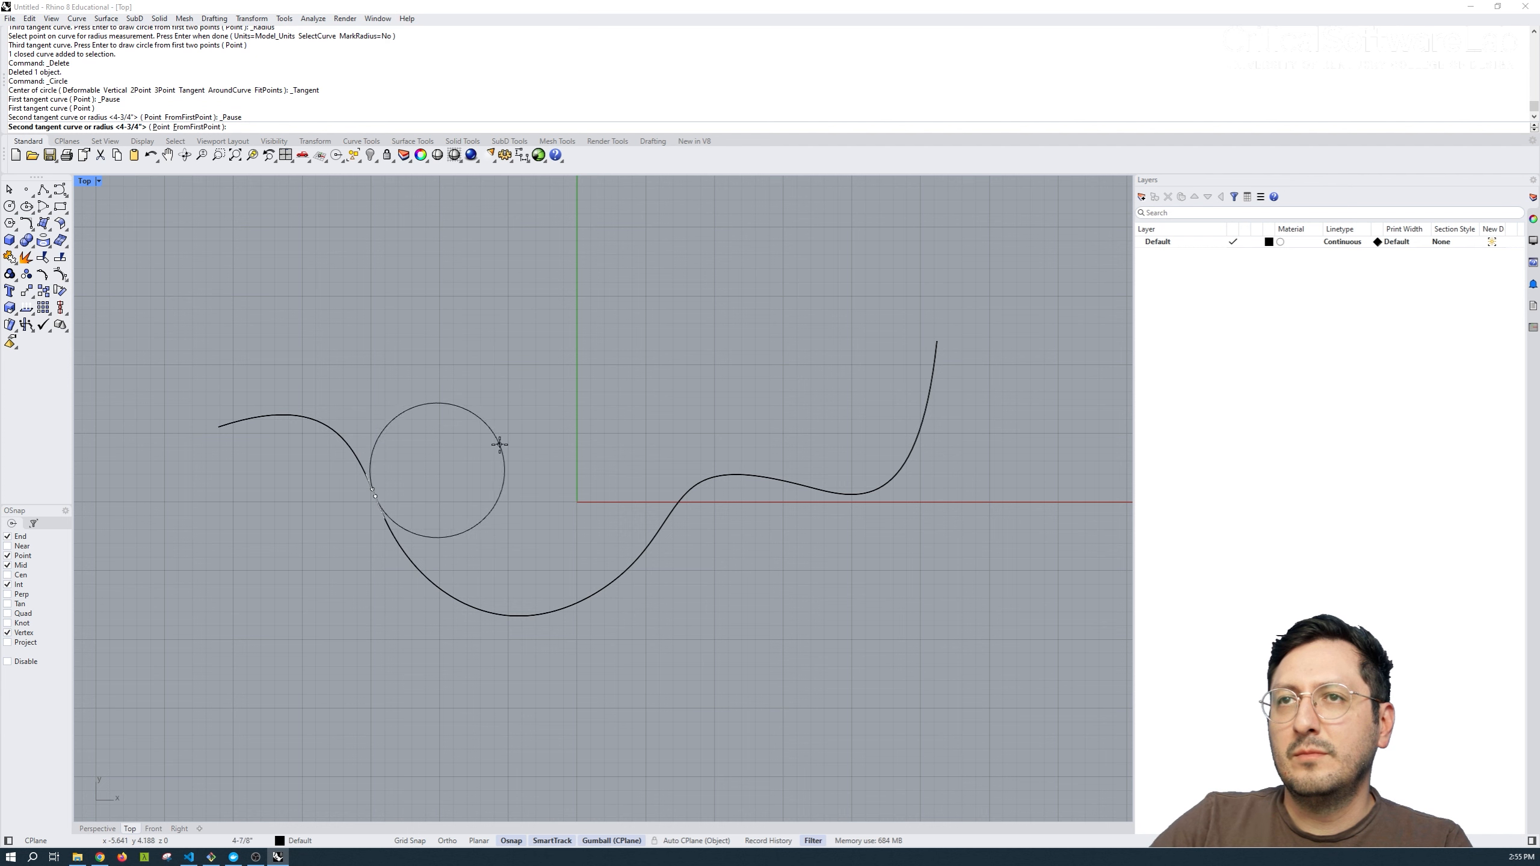
click(499, 444)
key(Return)
key(Return)
key(Return)
Draw a second tangent circle touching the wavy curve's rising middle part, sized by a free point above the valley.
click(678, 505)
click(572, 427)
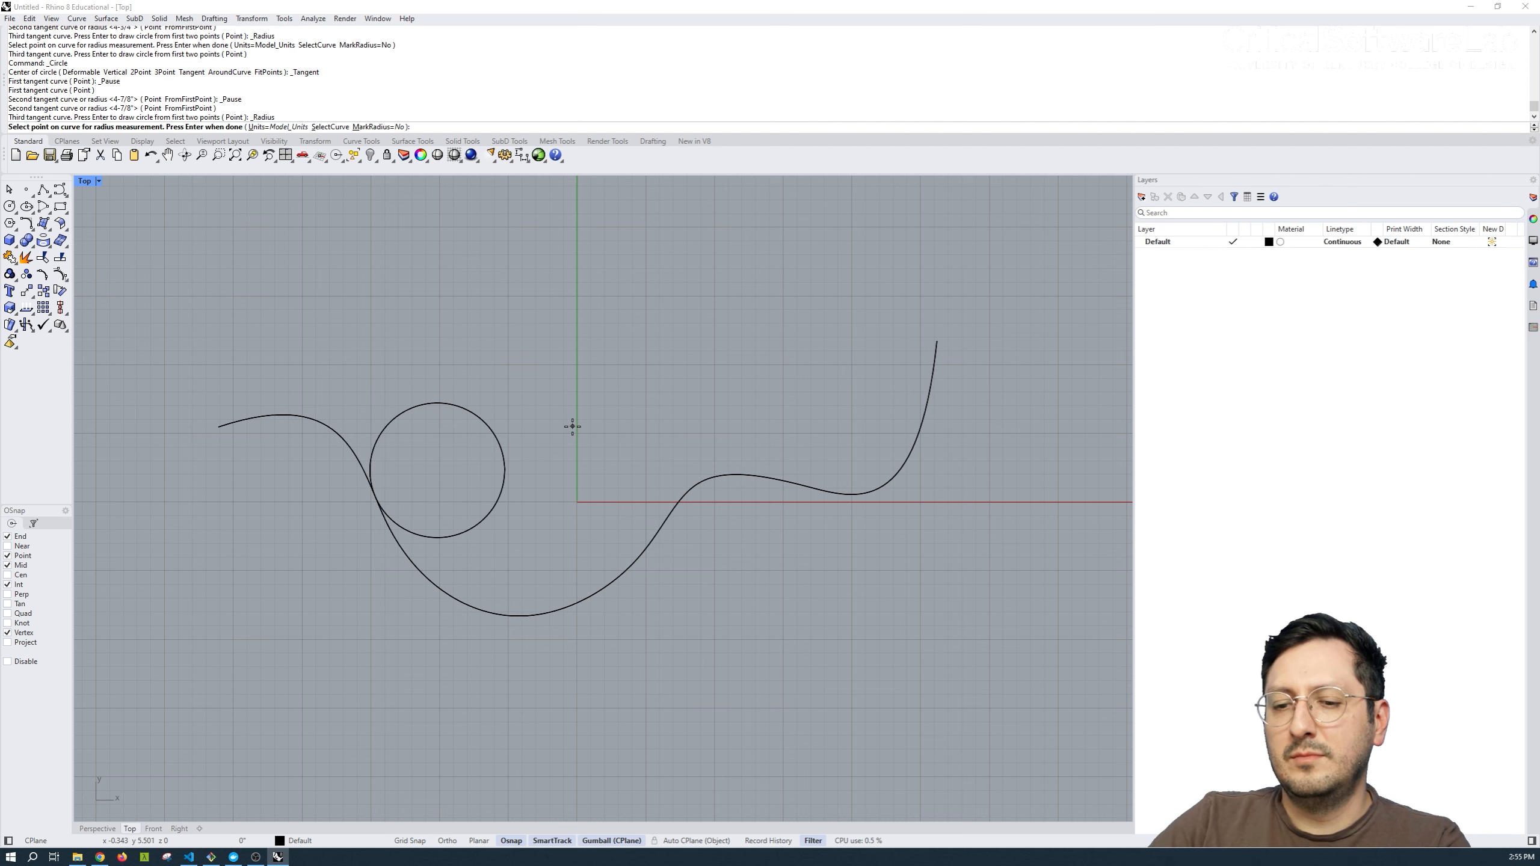
key(Return)
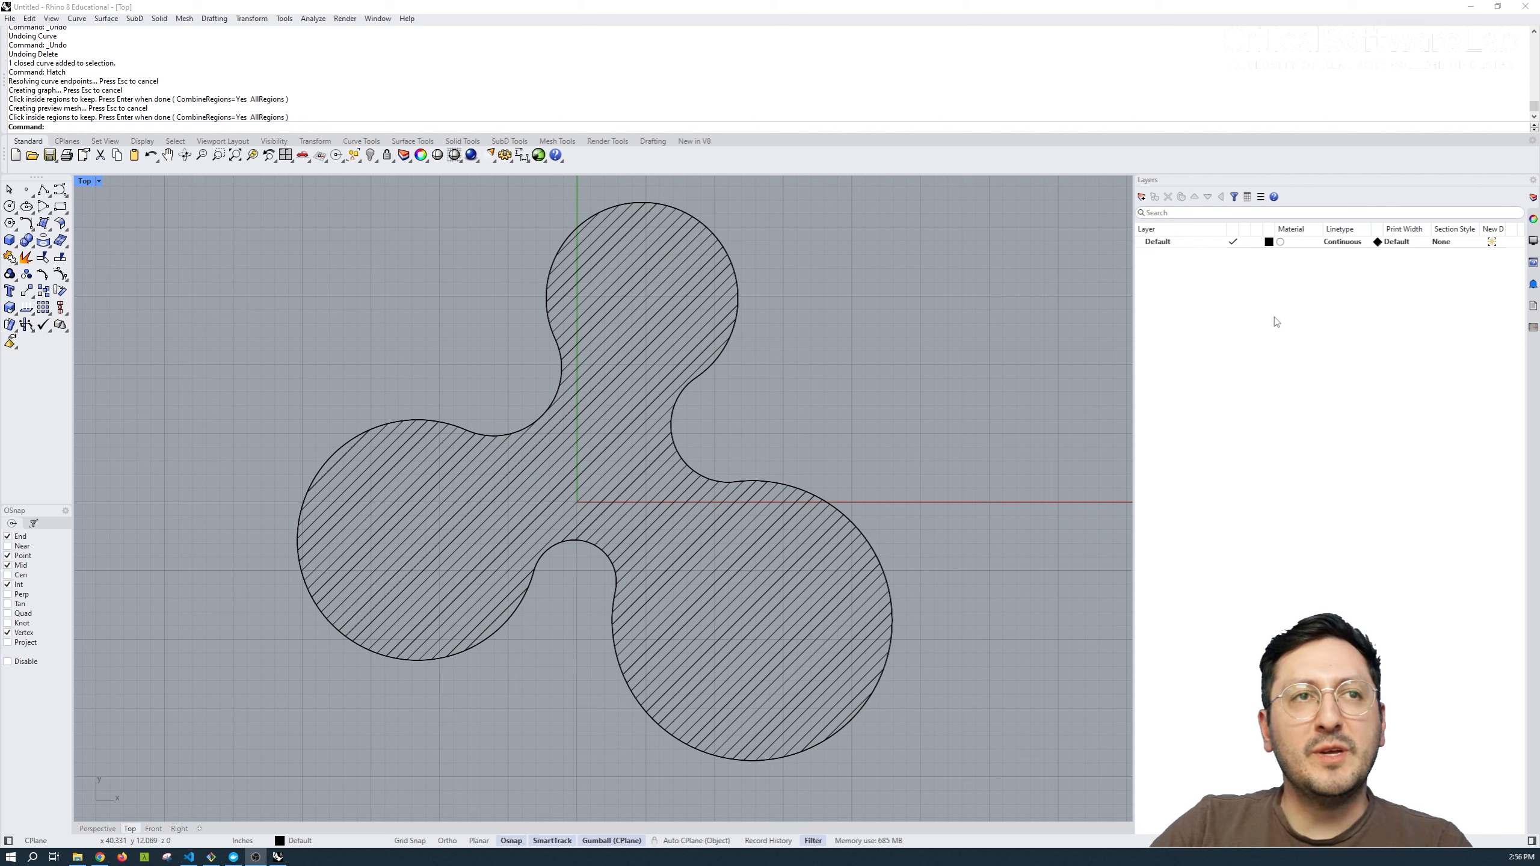
Create a new layer named "hatch".
click(1141, 197)
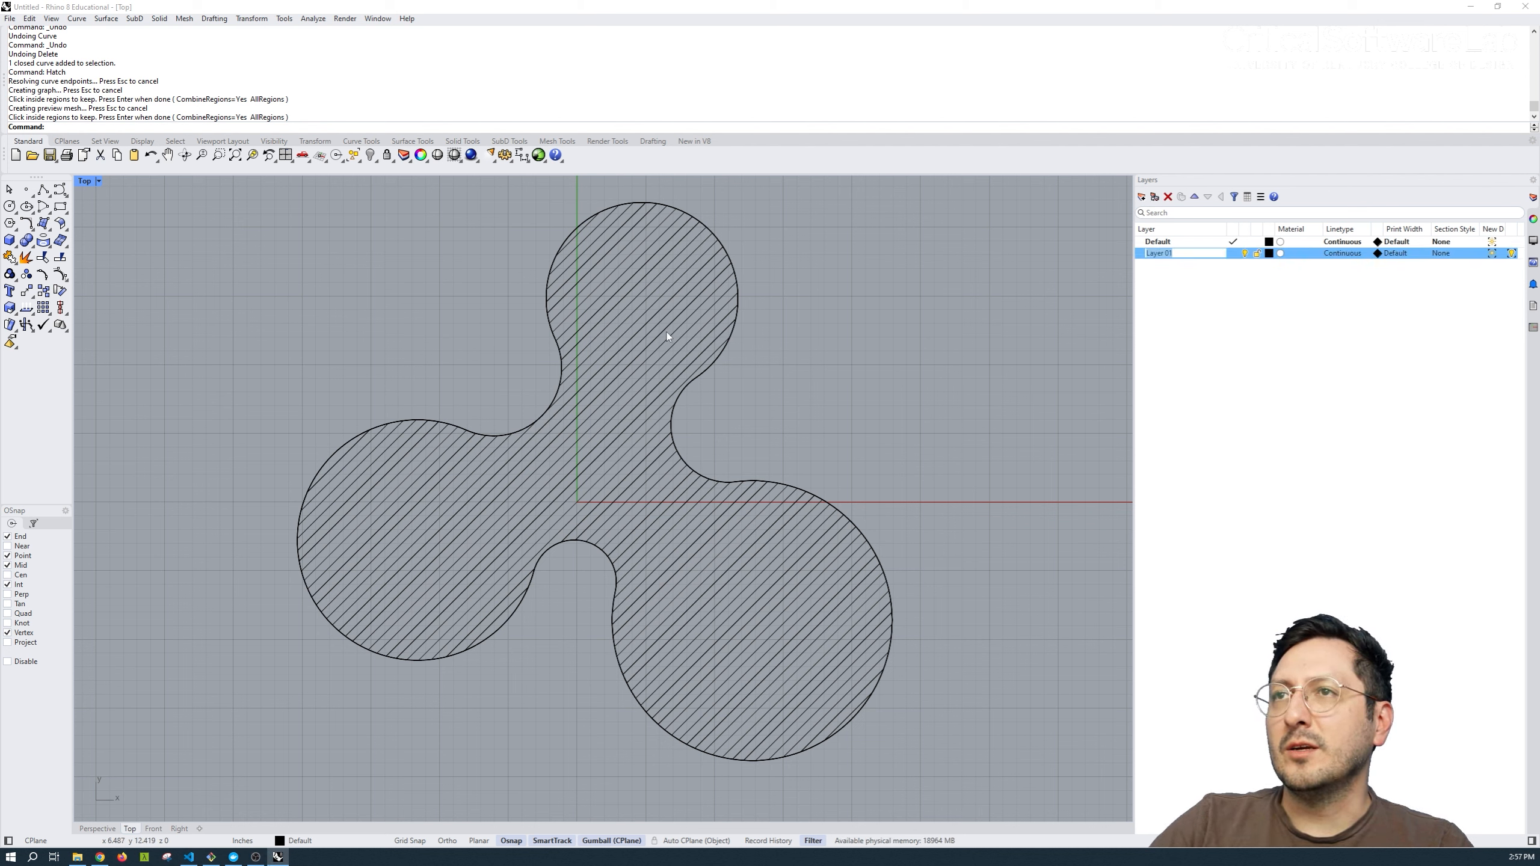
text(hatch)
key(Return)
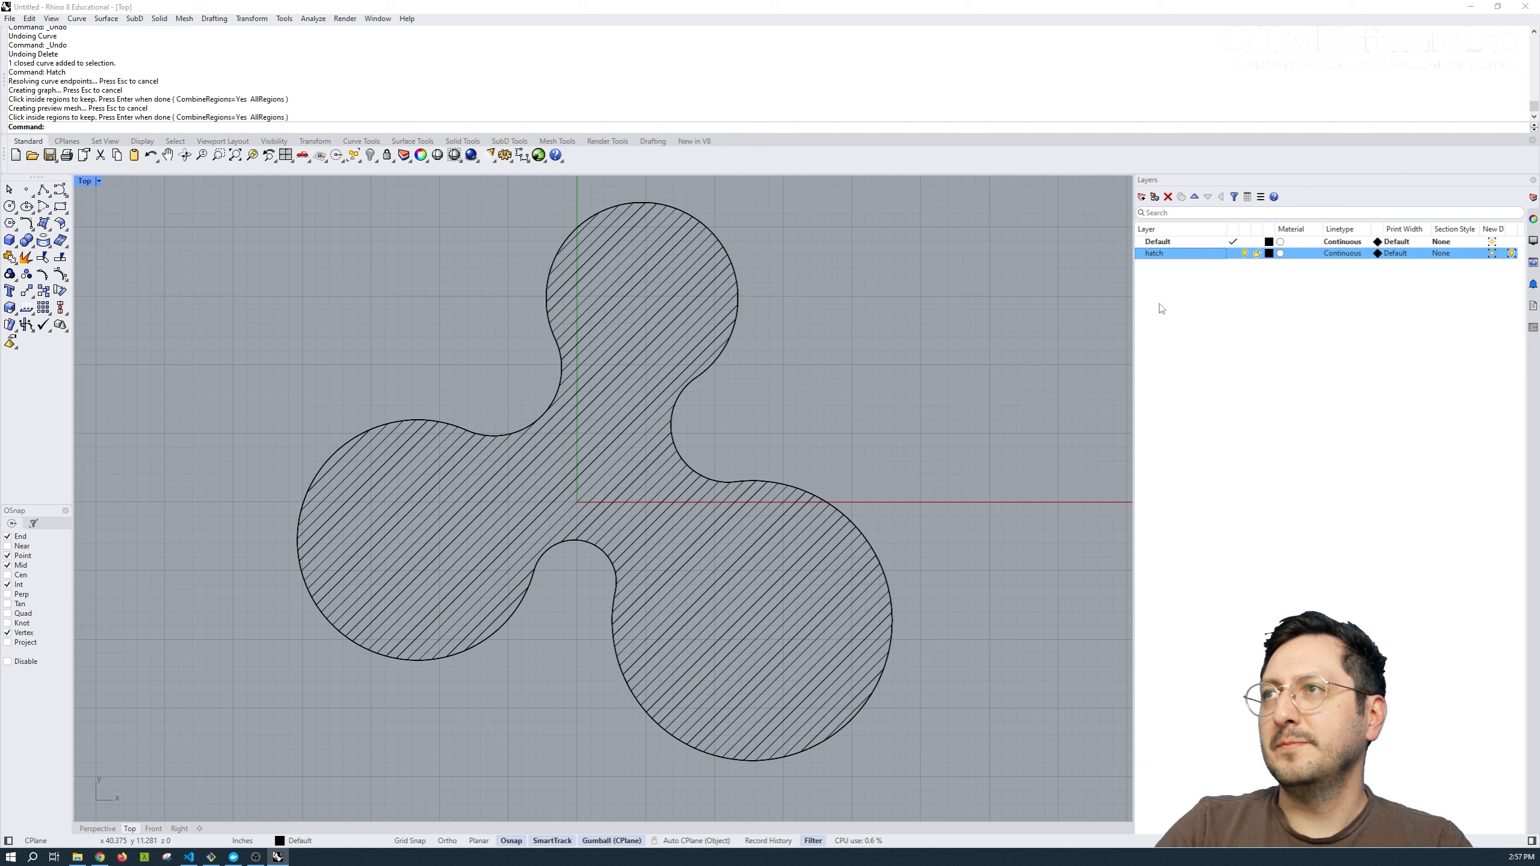
Move the line hatch inside the three-lobed outline to the hatch layer and deselect it.
click(619, 285)
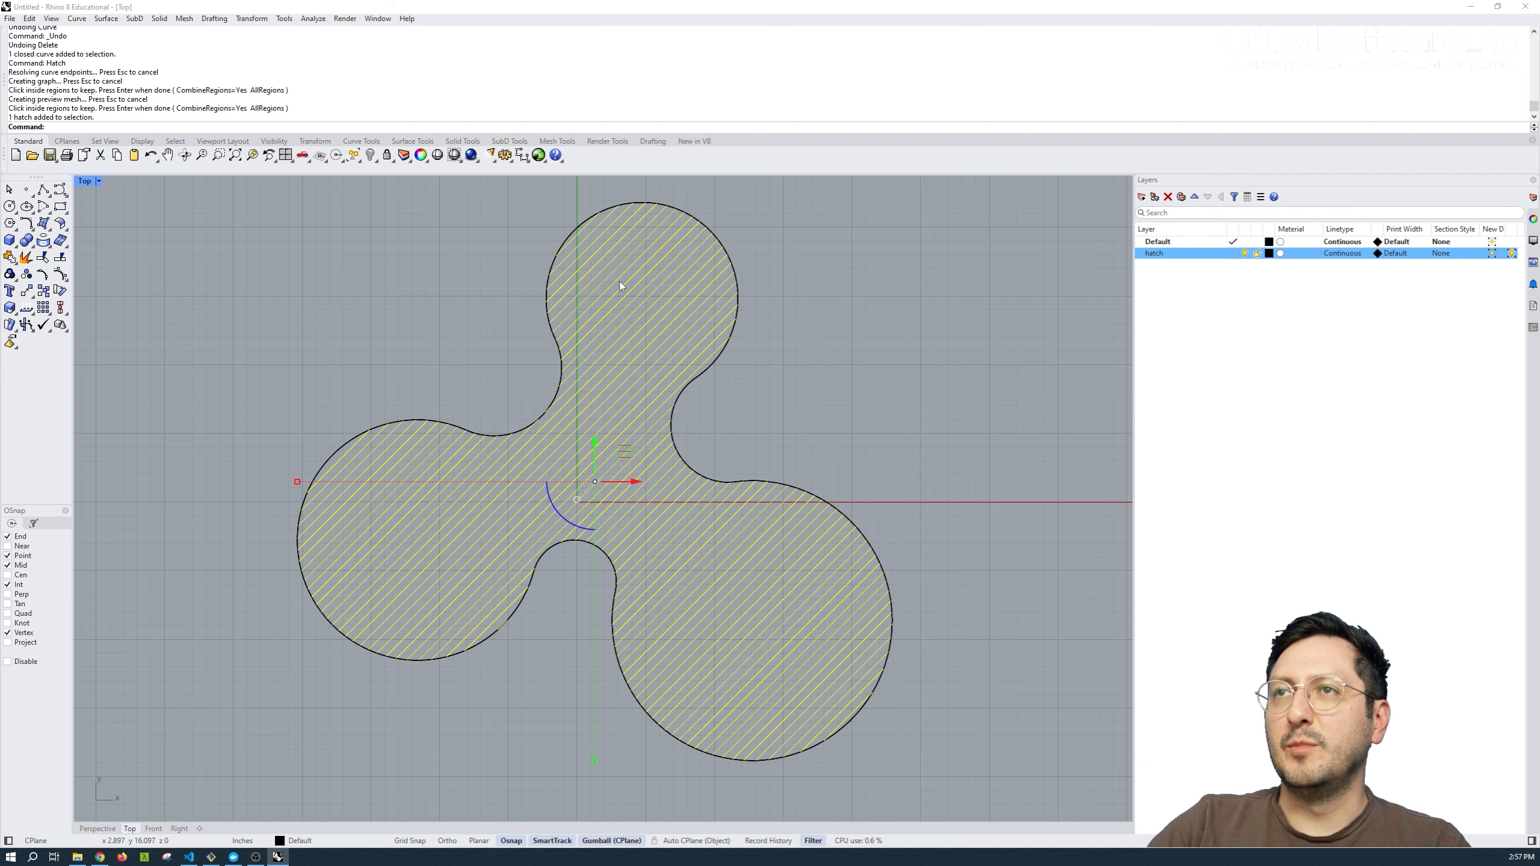
right_click(1179, 256)
click(1232, 312)
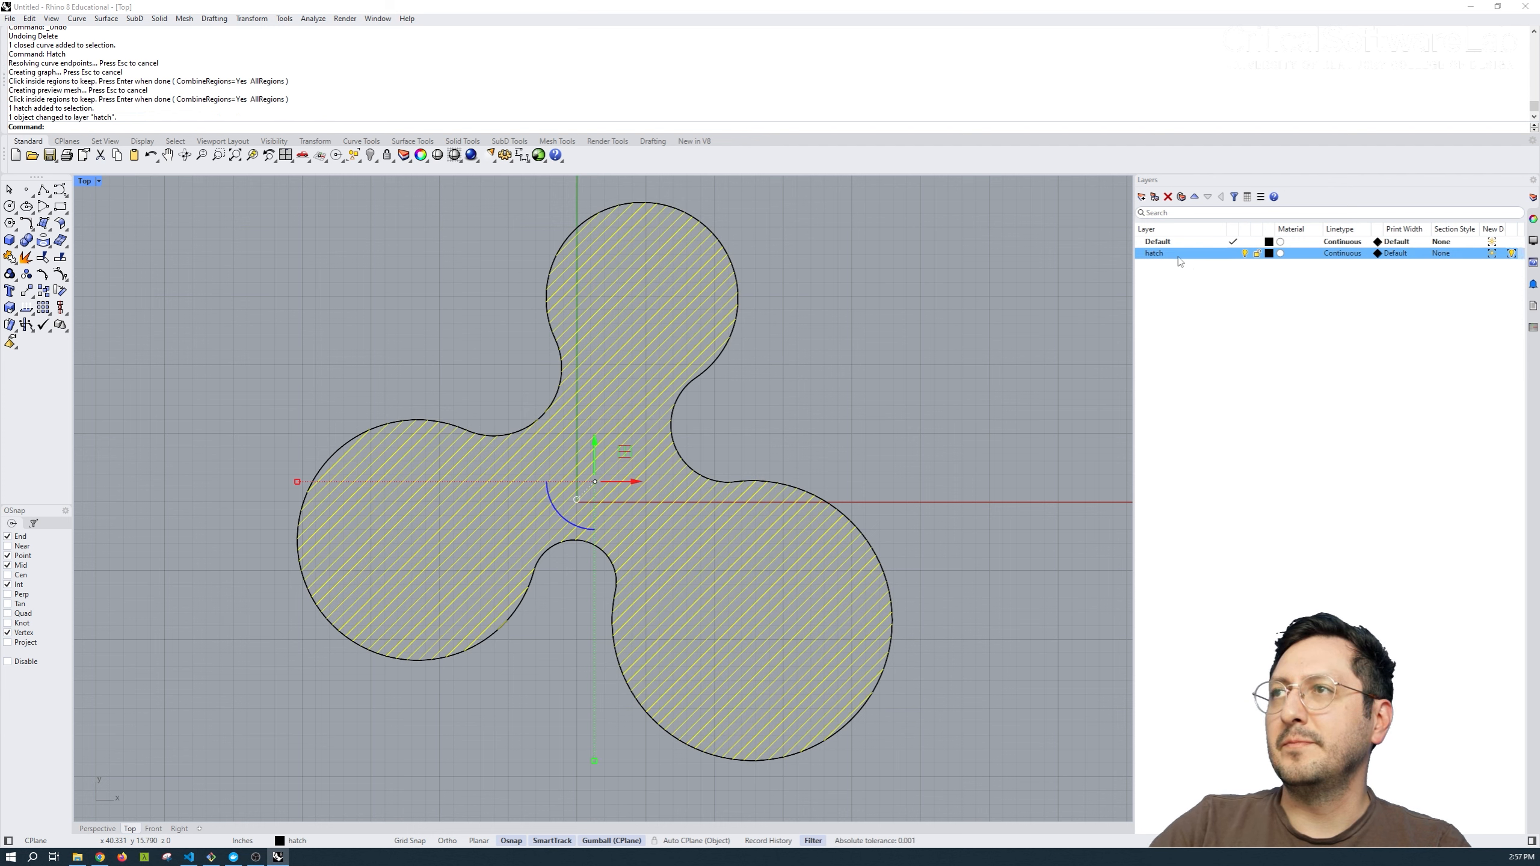
click(981, 337)
Create a new layer named "2mm" and move the closed three-lobed outline curve to it.
click(1141, 197)
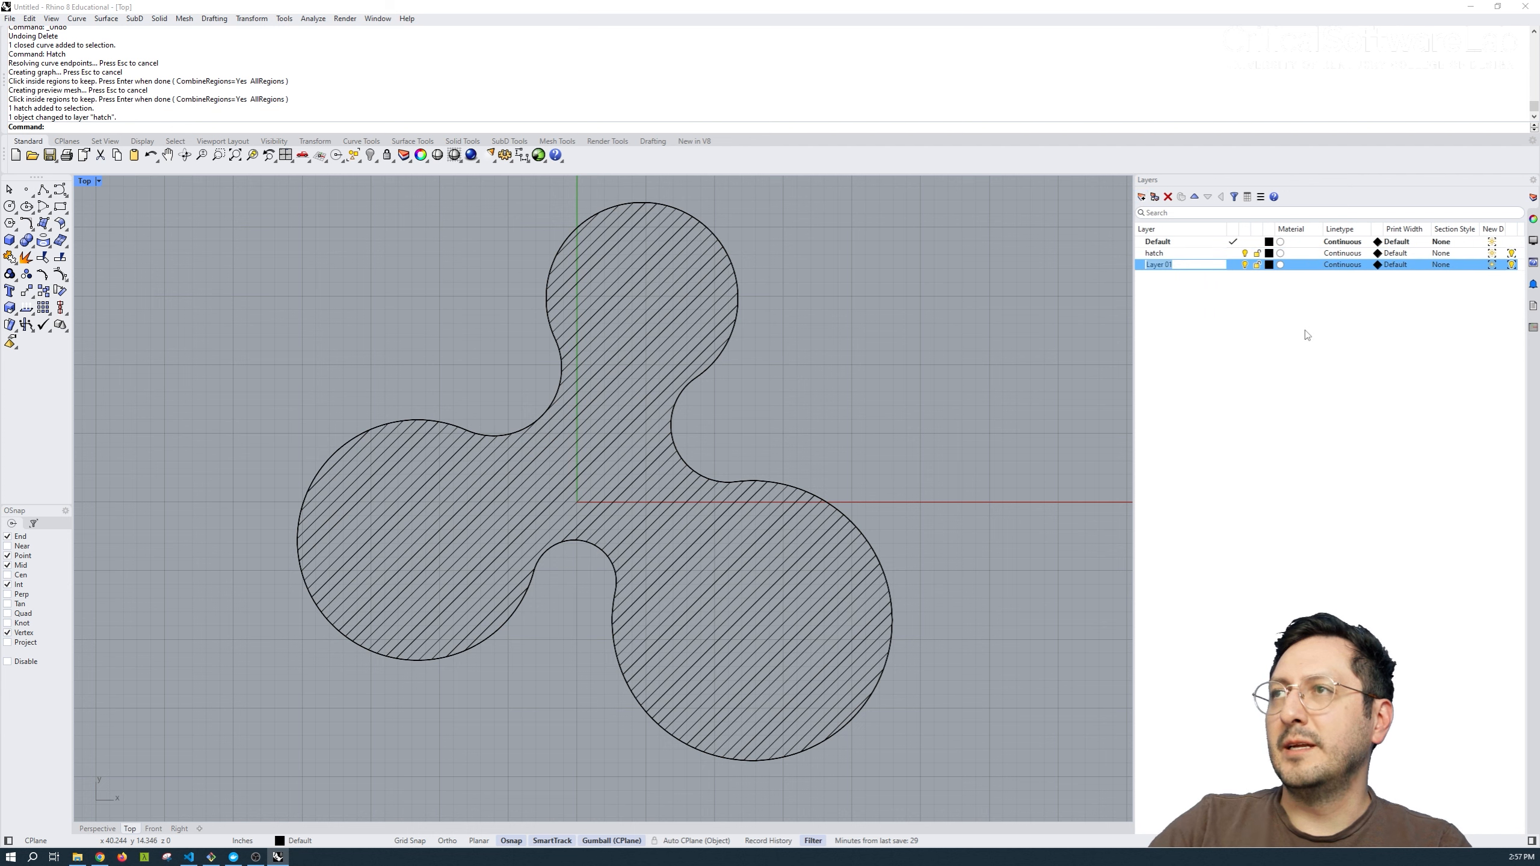
text(2mm)
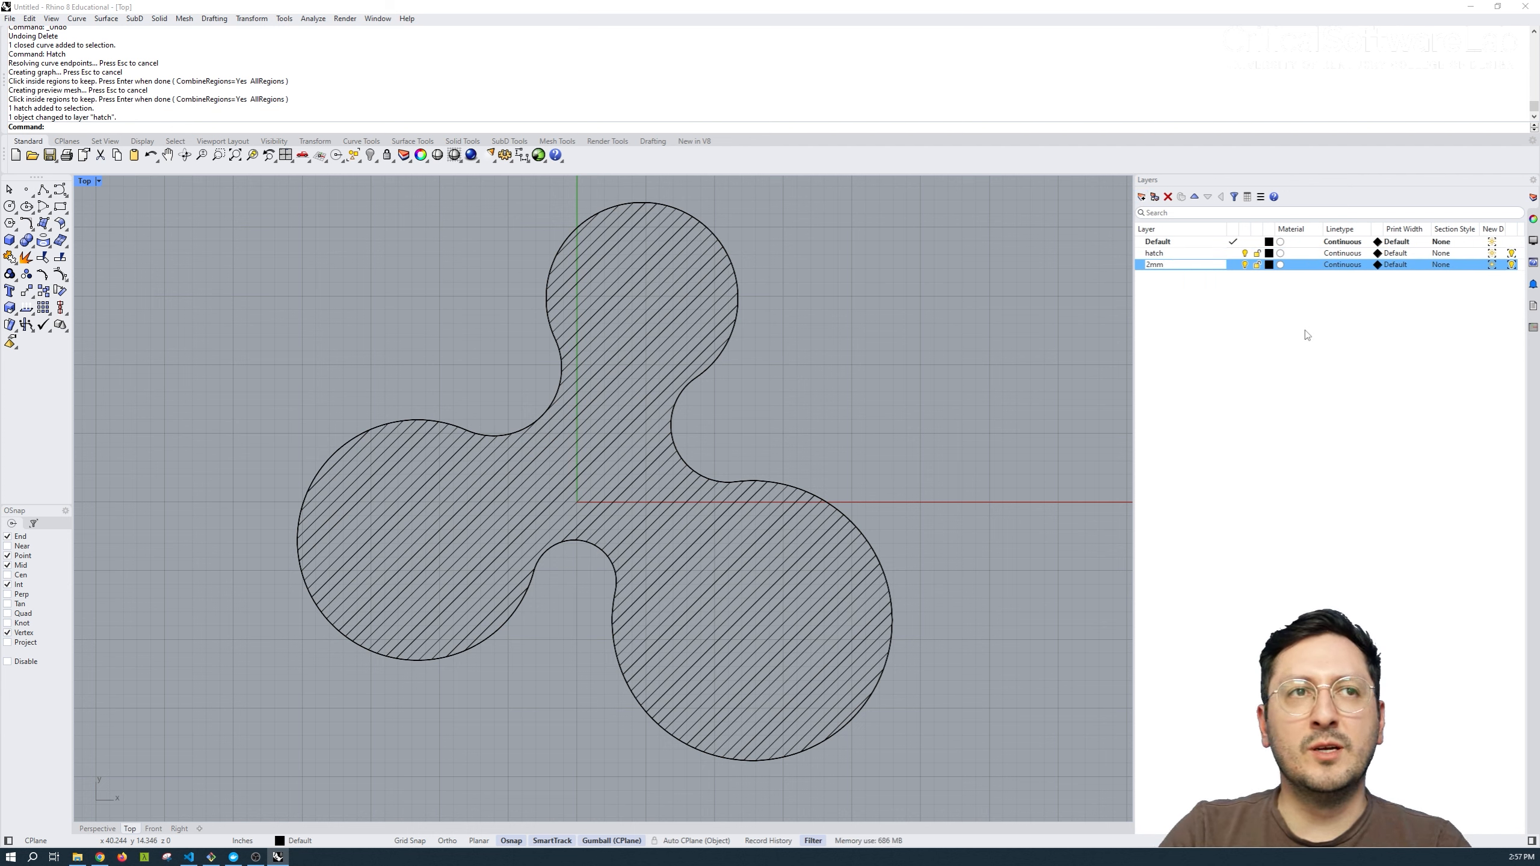
key(Return)
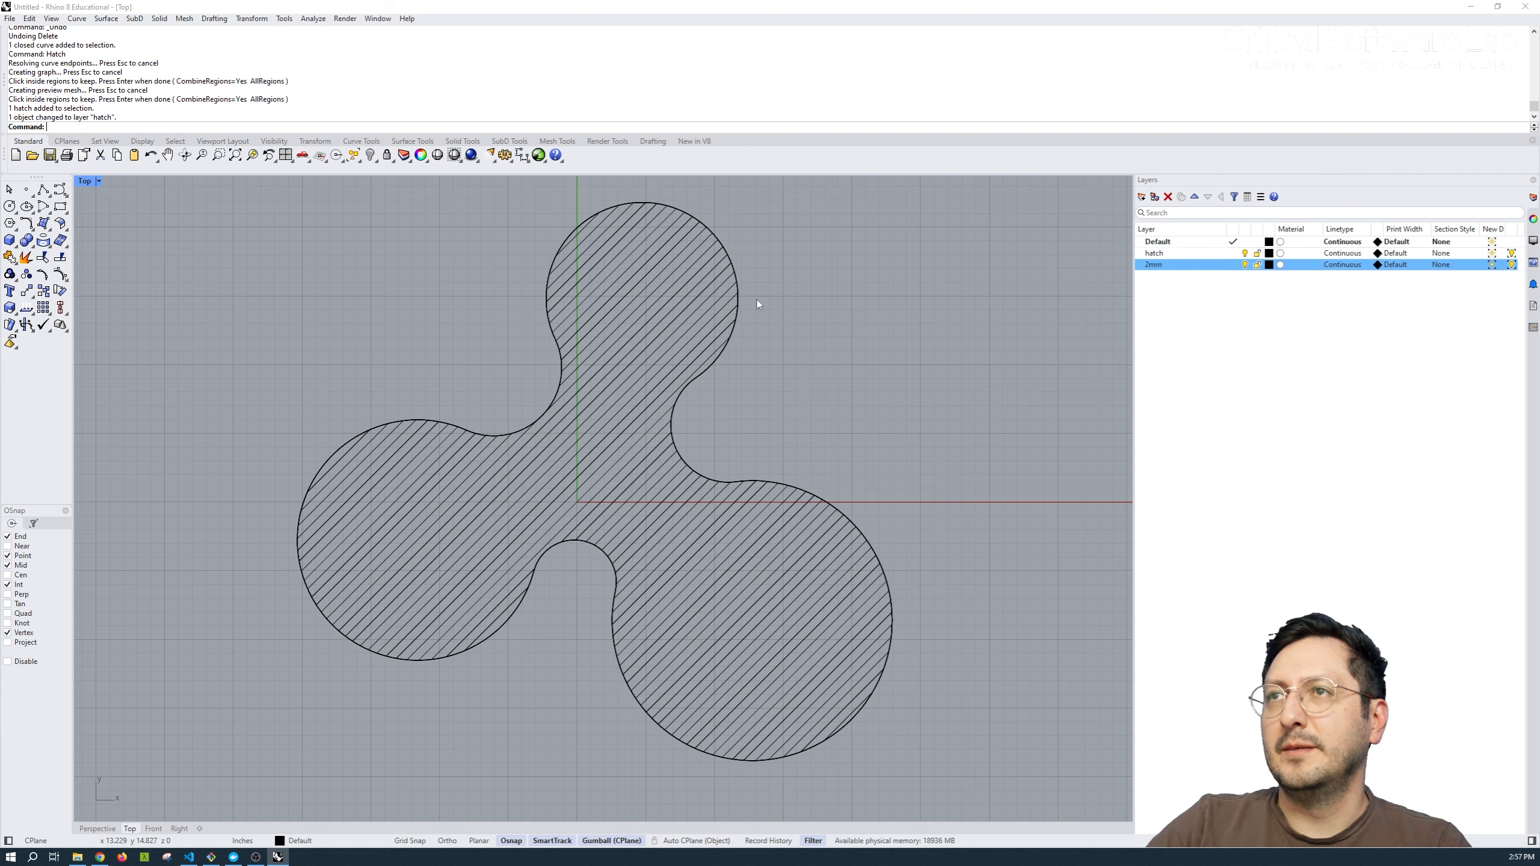
click(739, 301)
right_click(1186, 265)
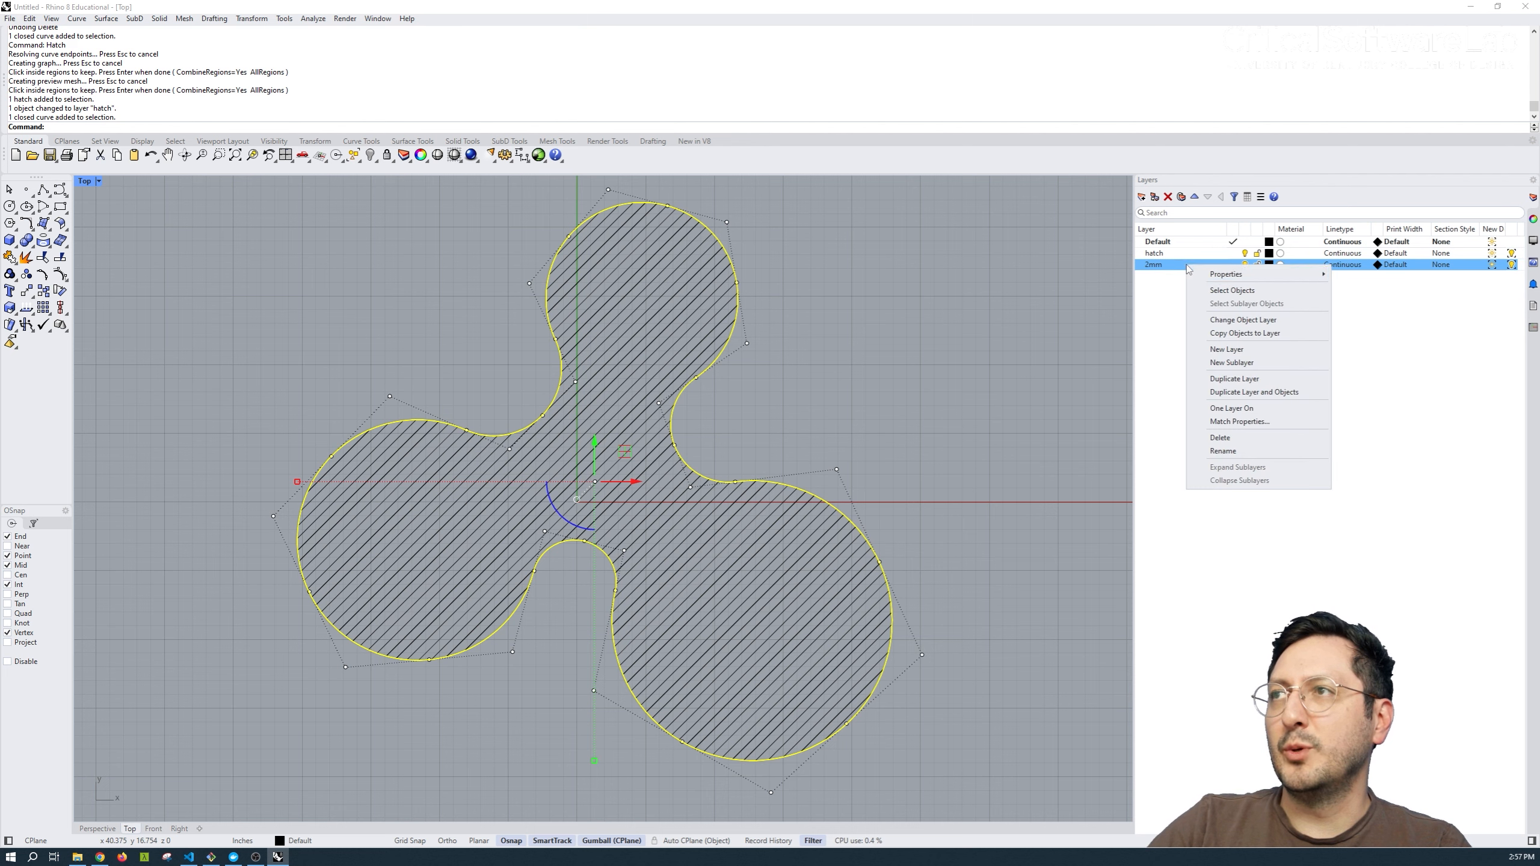
click(1243, 320)
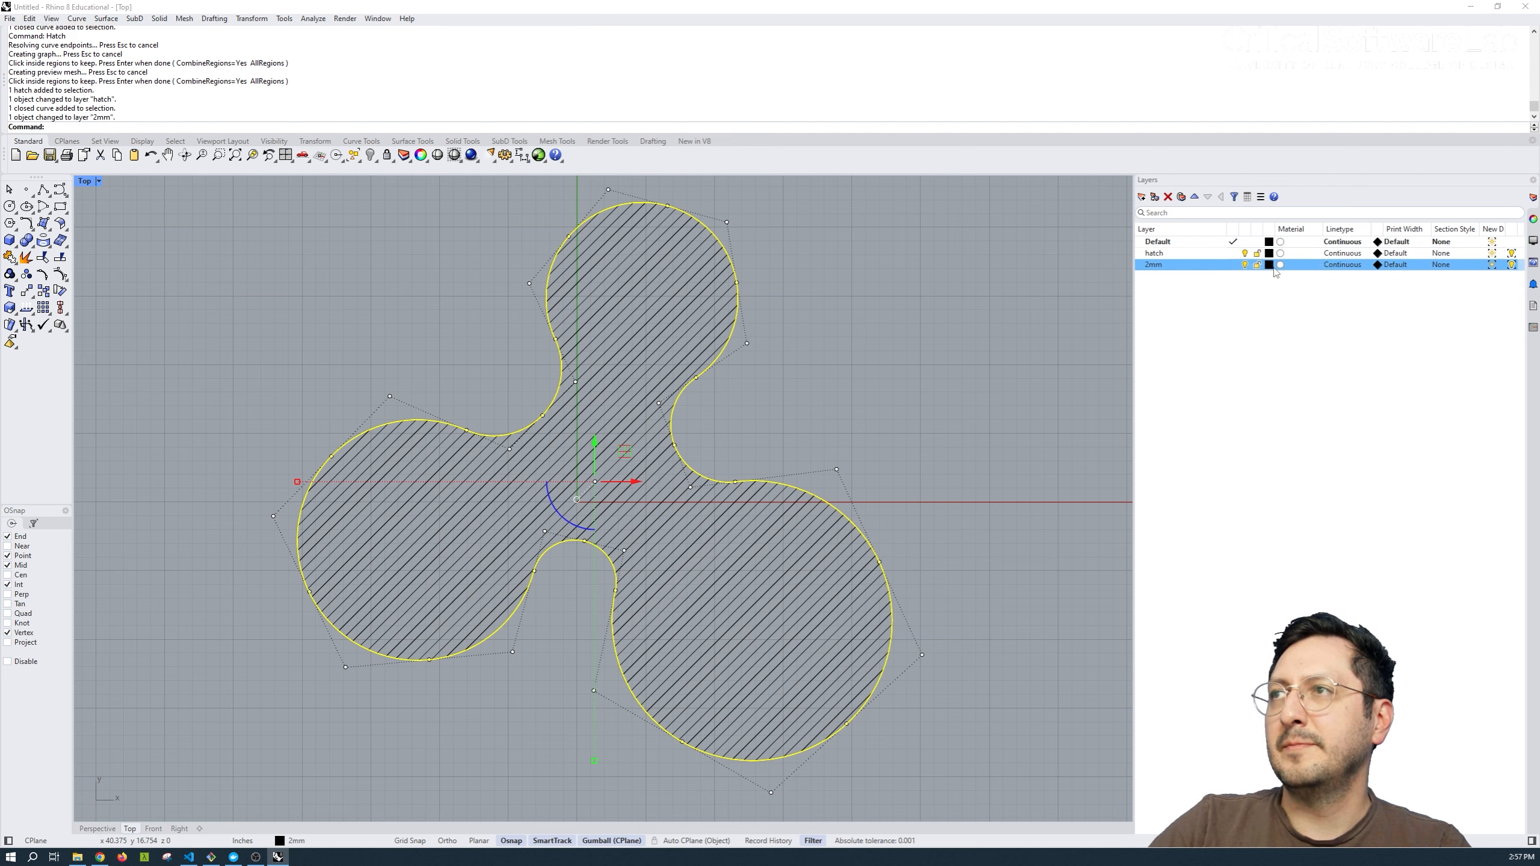
Set the 2mm layer's display color to Red and its print width to 2 mm.
click(1268, 264)
click(619, 371)
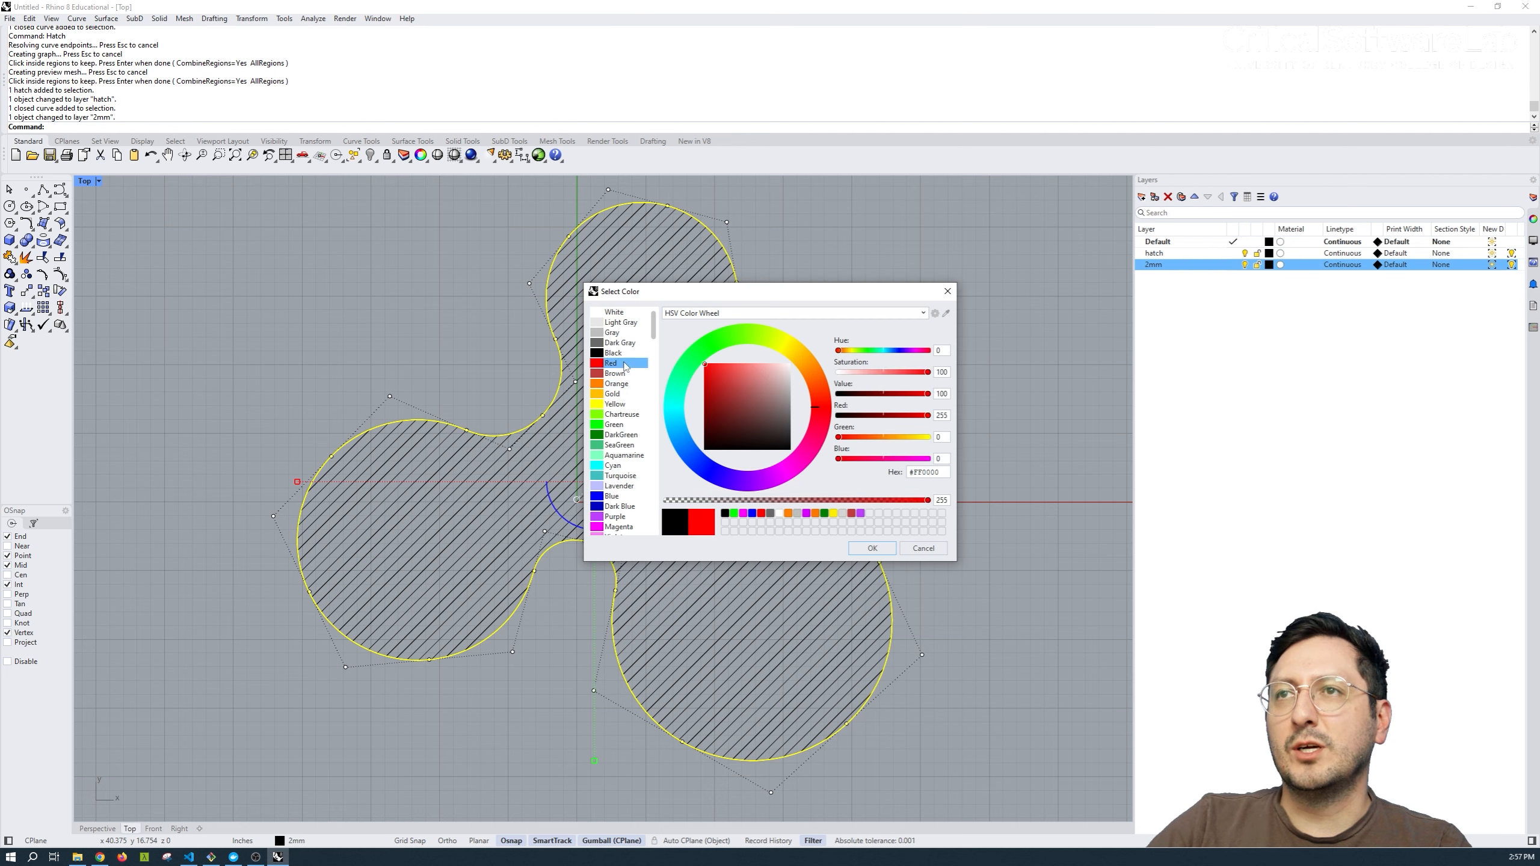
click(873, 551)
click(975, 420)
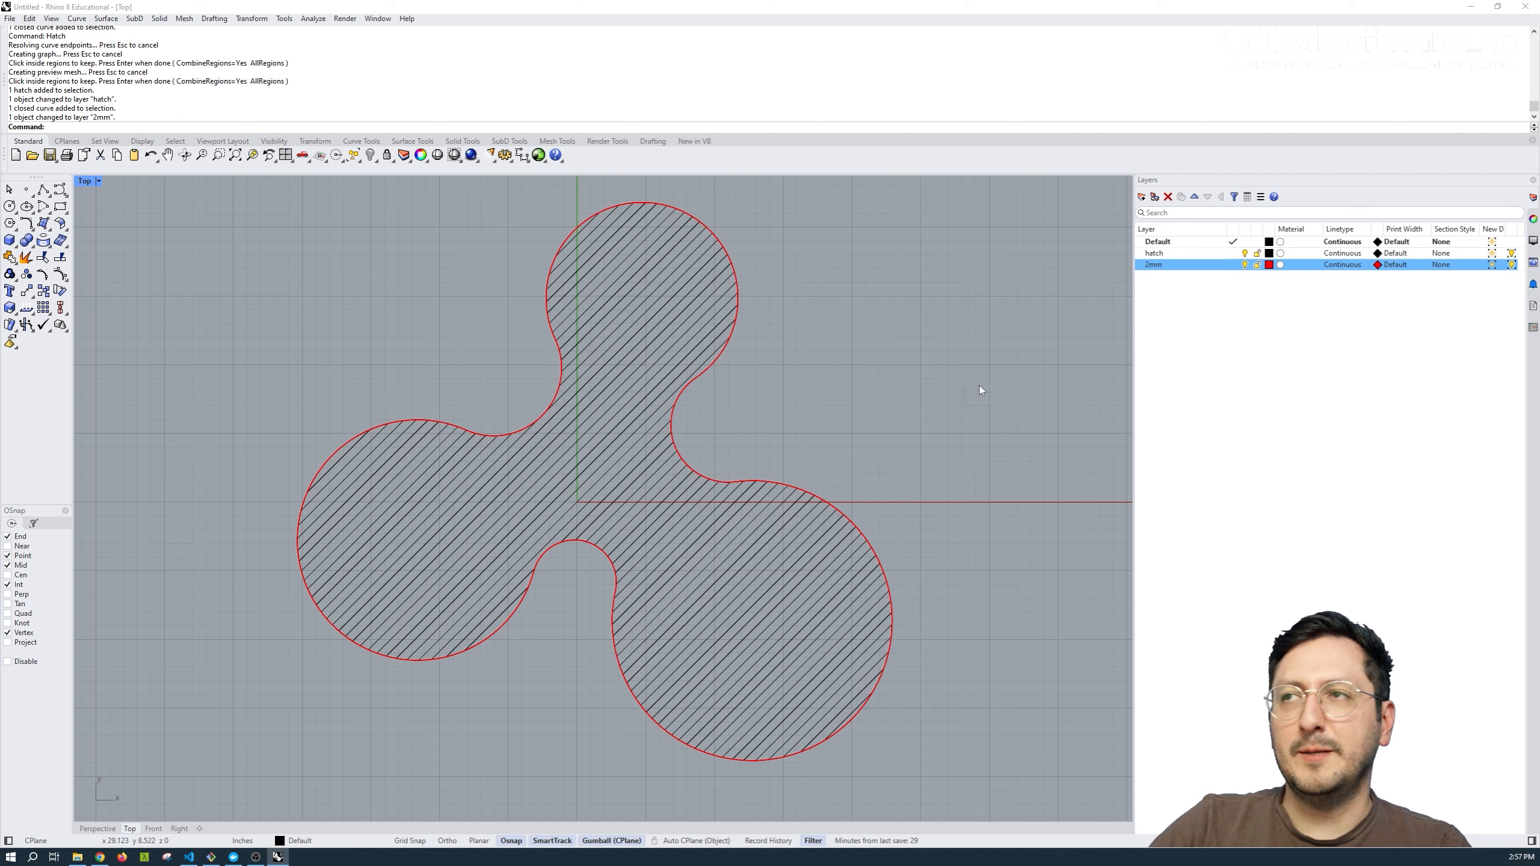
click(1398, 265)
click(781, 483)
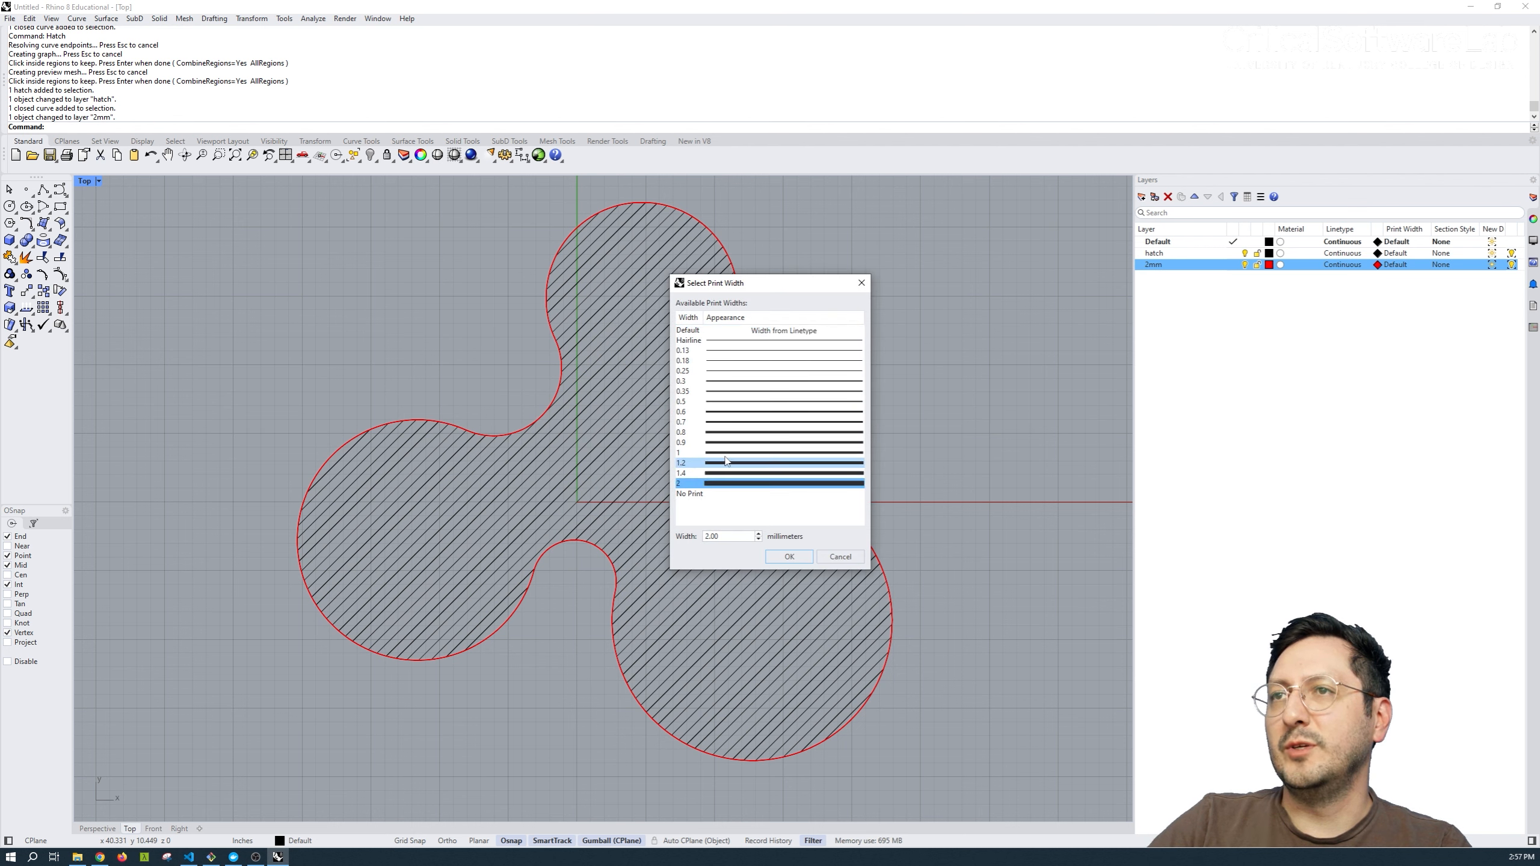
click(789, 557)
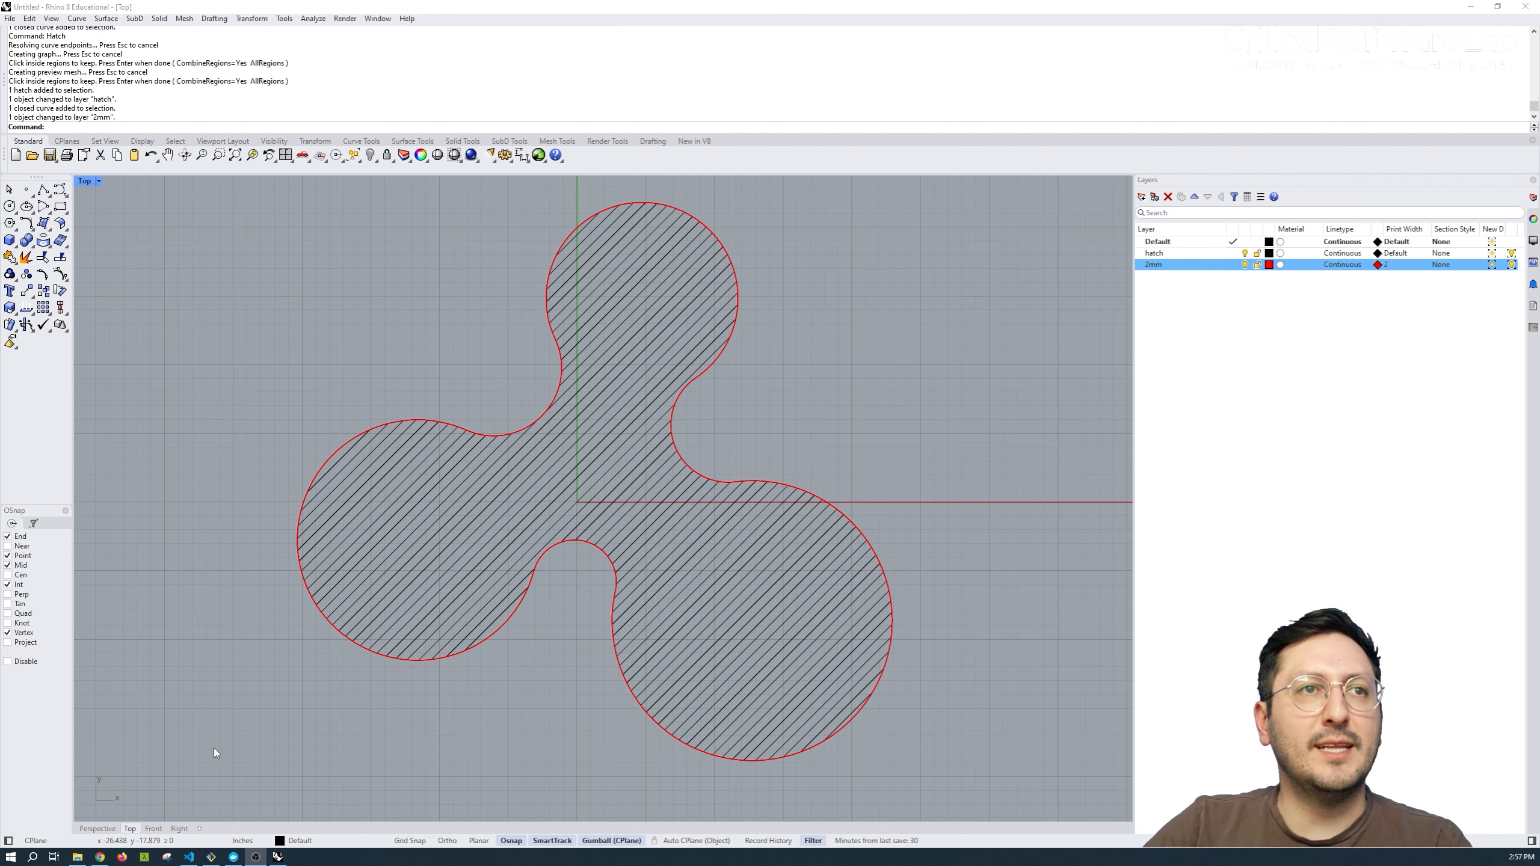
Create a landscape Letter (8.5" x 11") layout page with one Top detail and turn on Print Display.
click(199, 828)
click(248, 764)
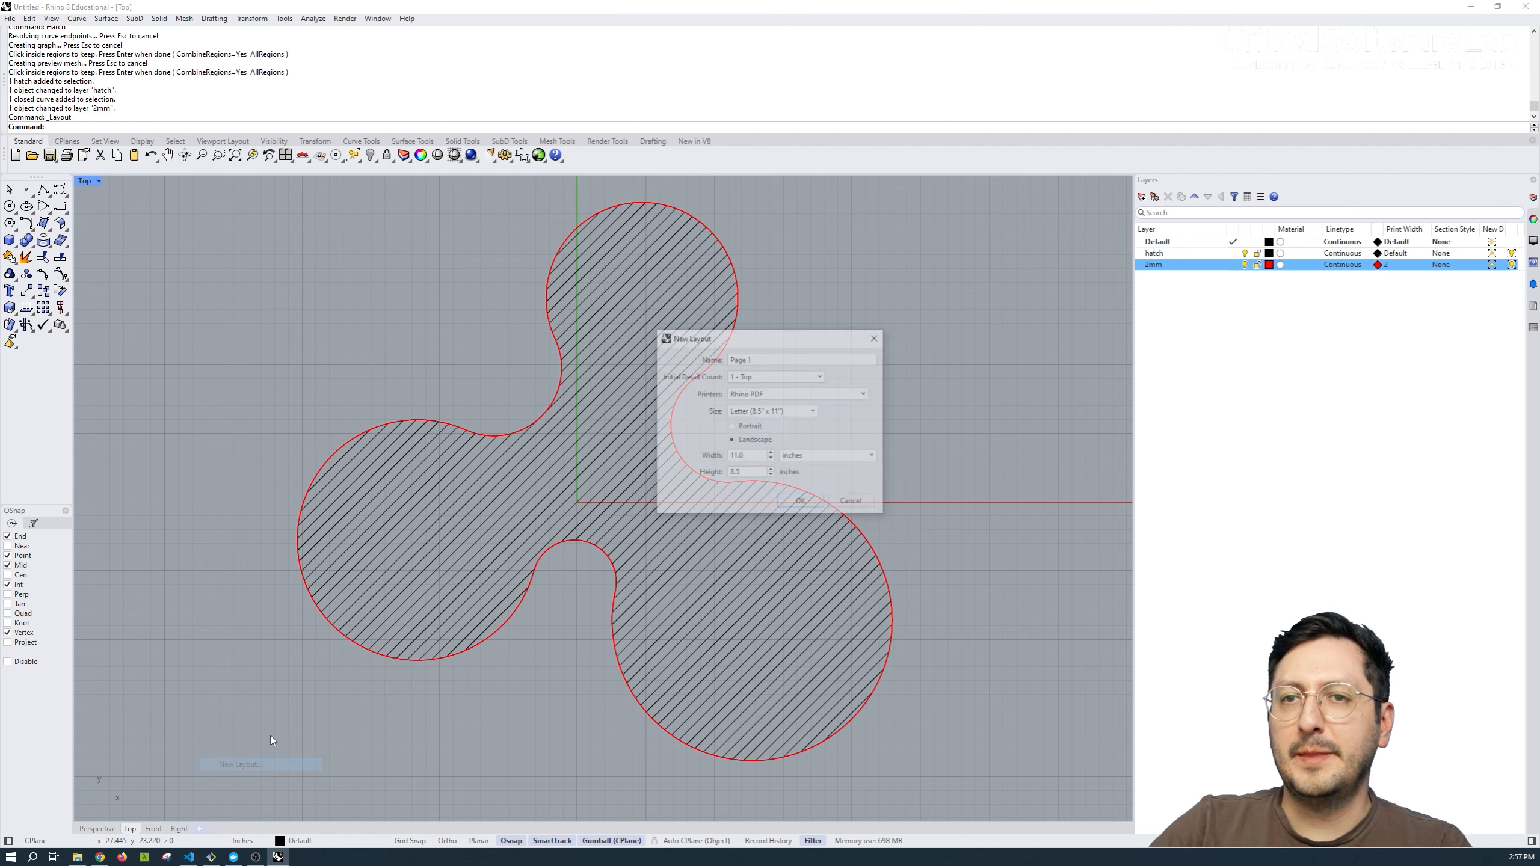
click(799, 501)
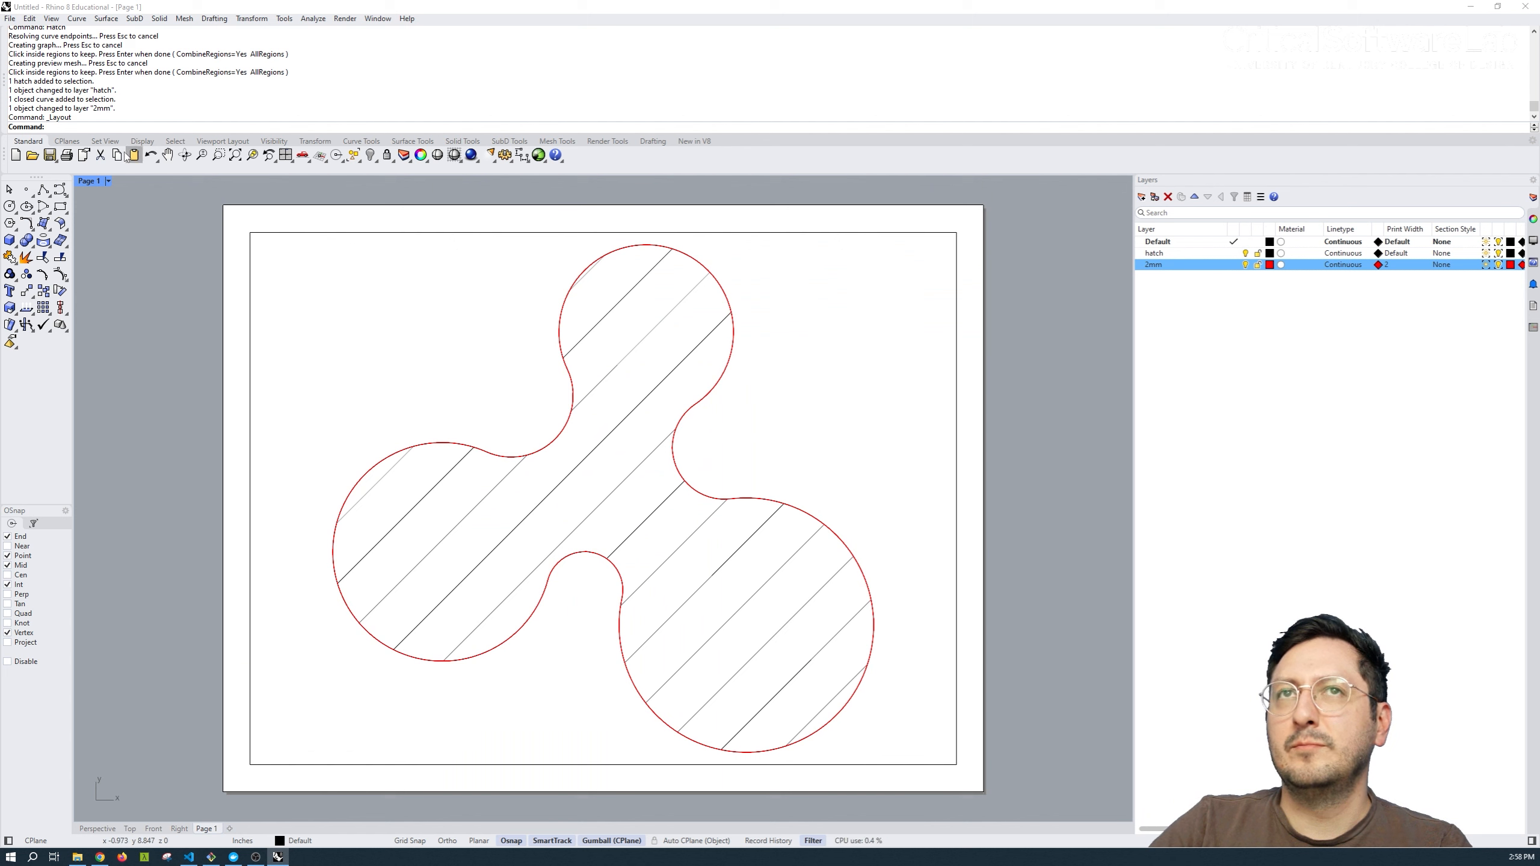
click(51, 19)
click(142, 438)
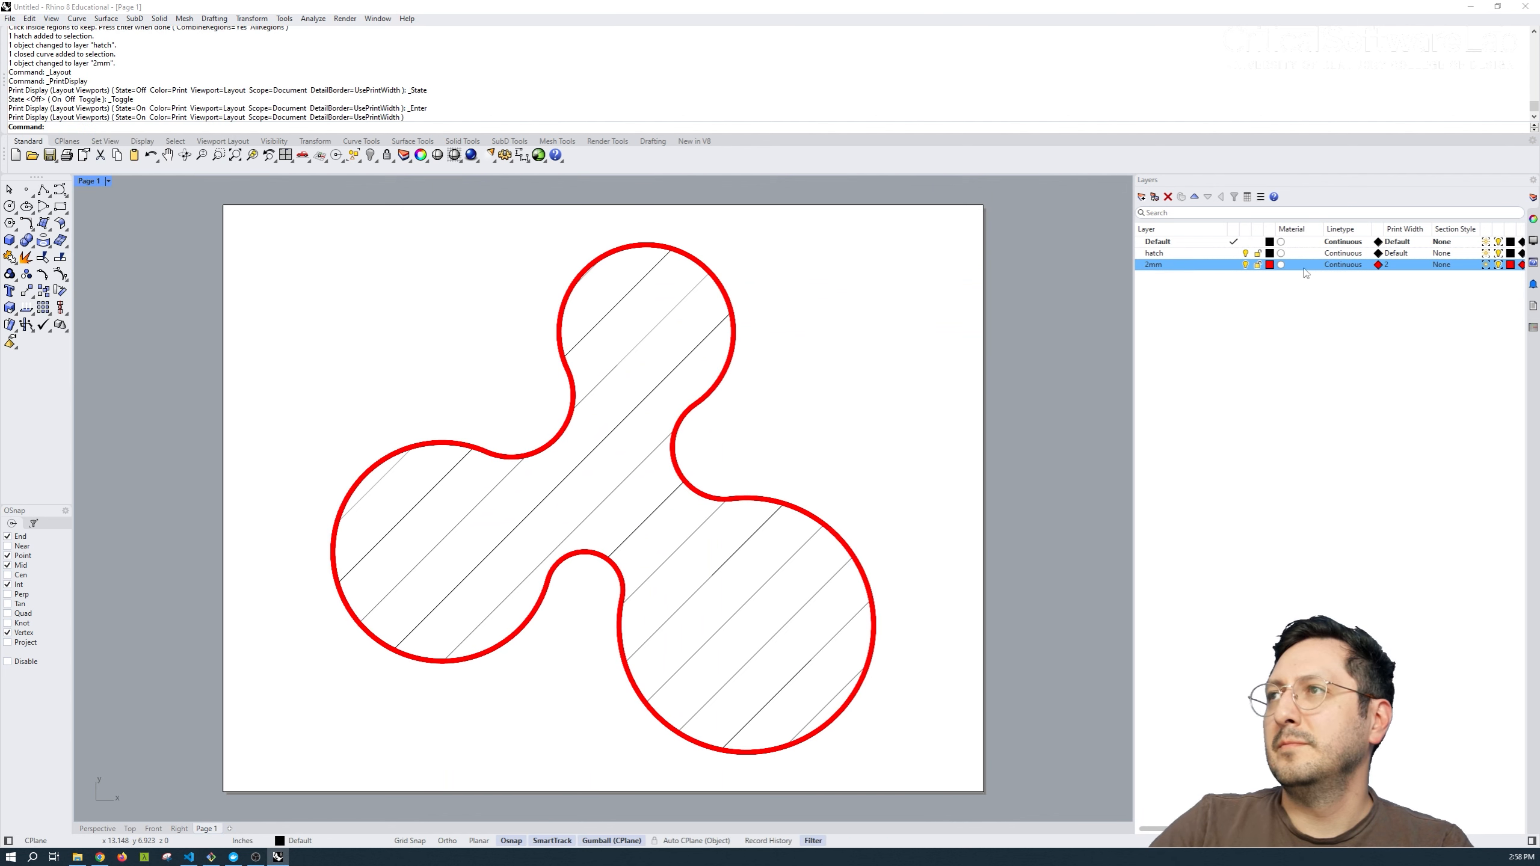
Set the 2mm layer's print color to Black.
click(1382, 265)
click(624, 360)
click(872, 549)
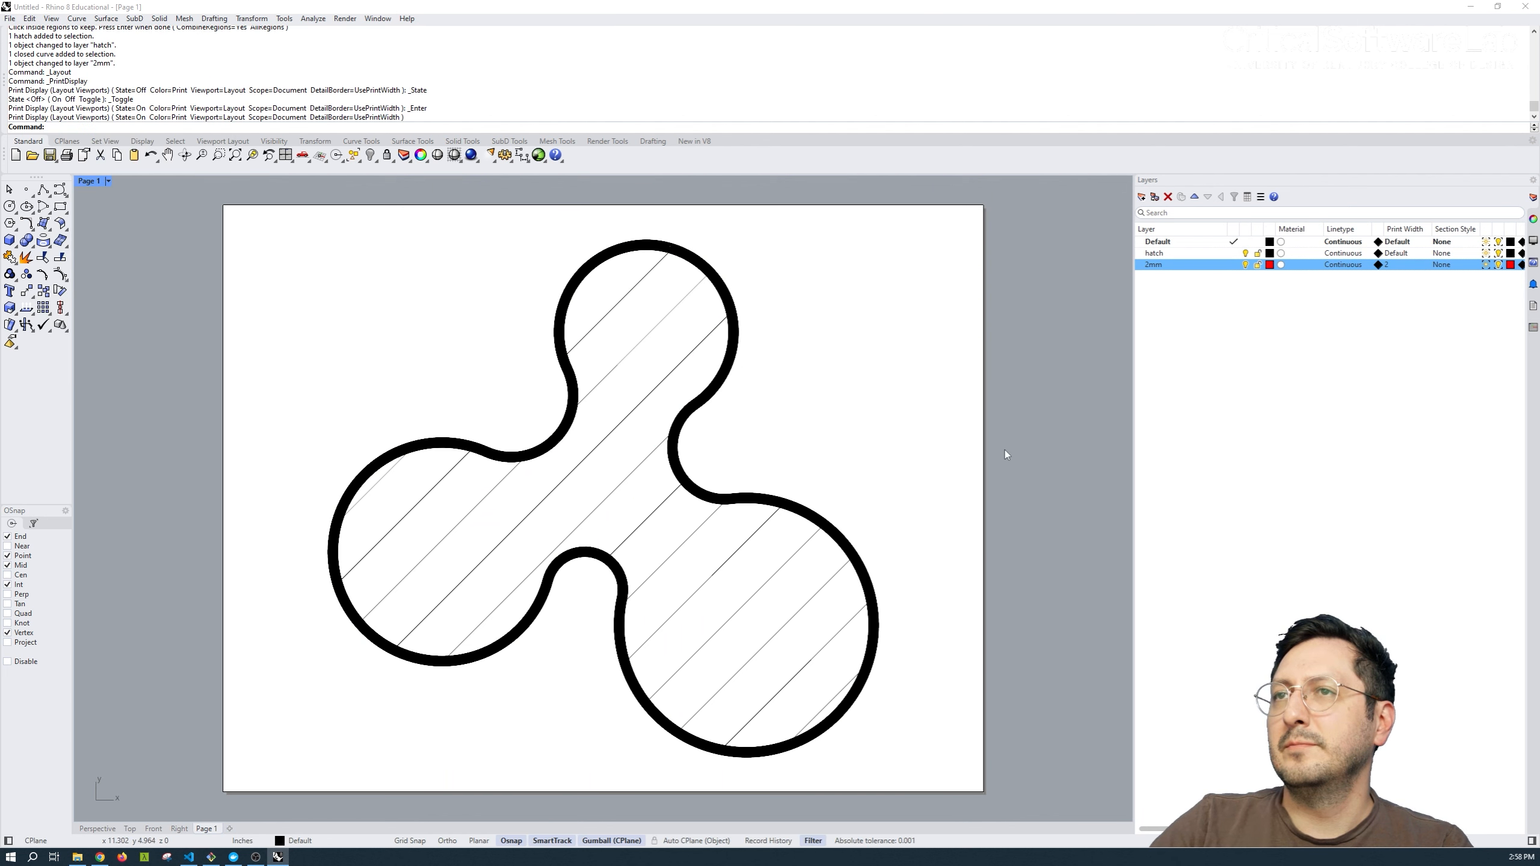
Print the layout page with Rhino PDF, replacing the existing drawing.pdf on the Desktop.
click(67, 155)
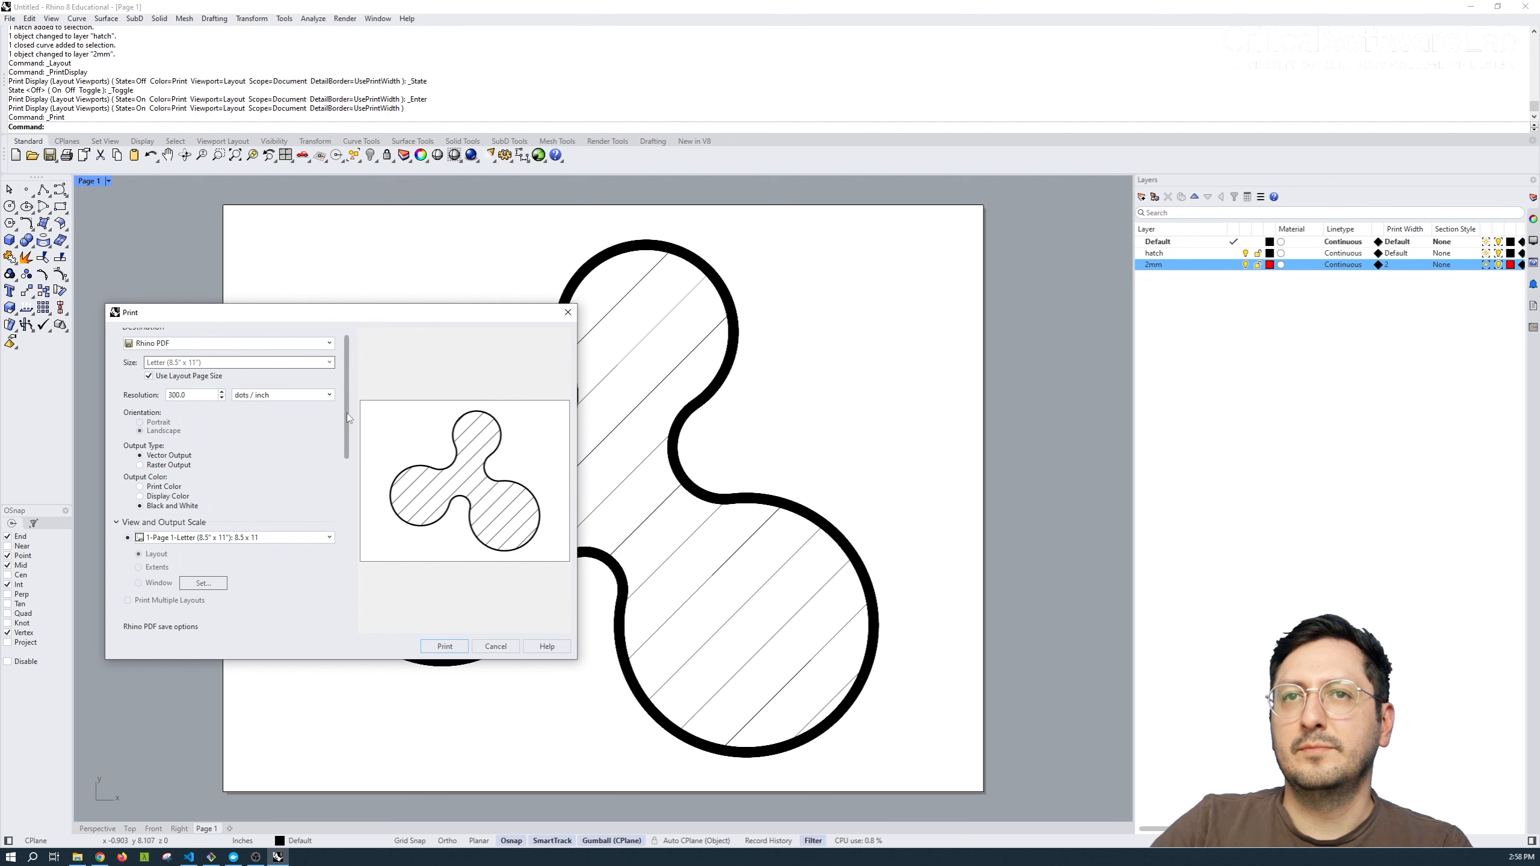
drag(348, 414, 348, 499)
click(309, 502)
click(258, 530)
click(451, 644)
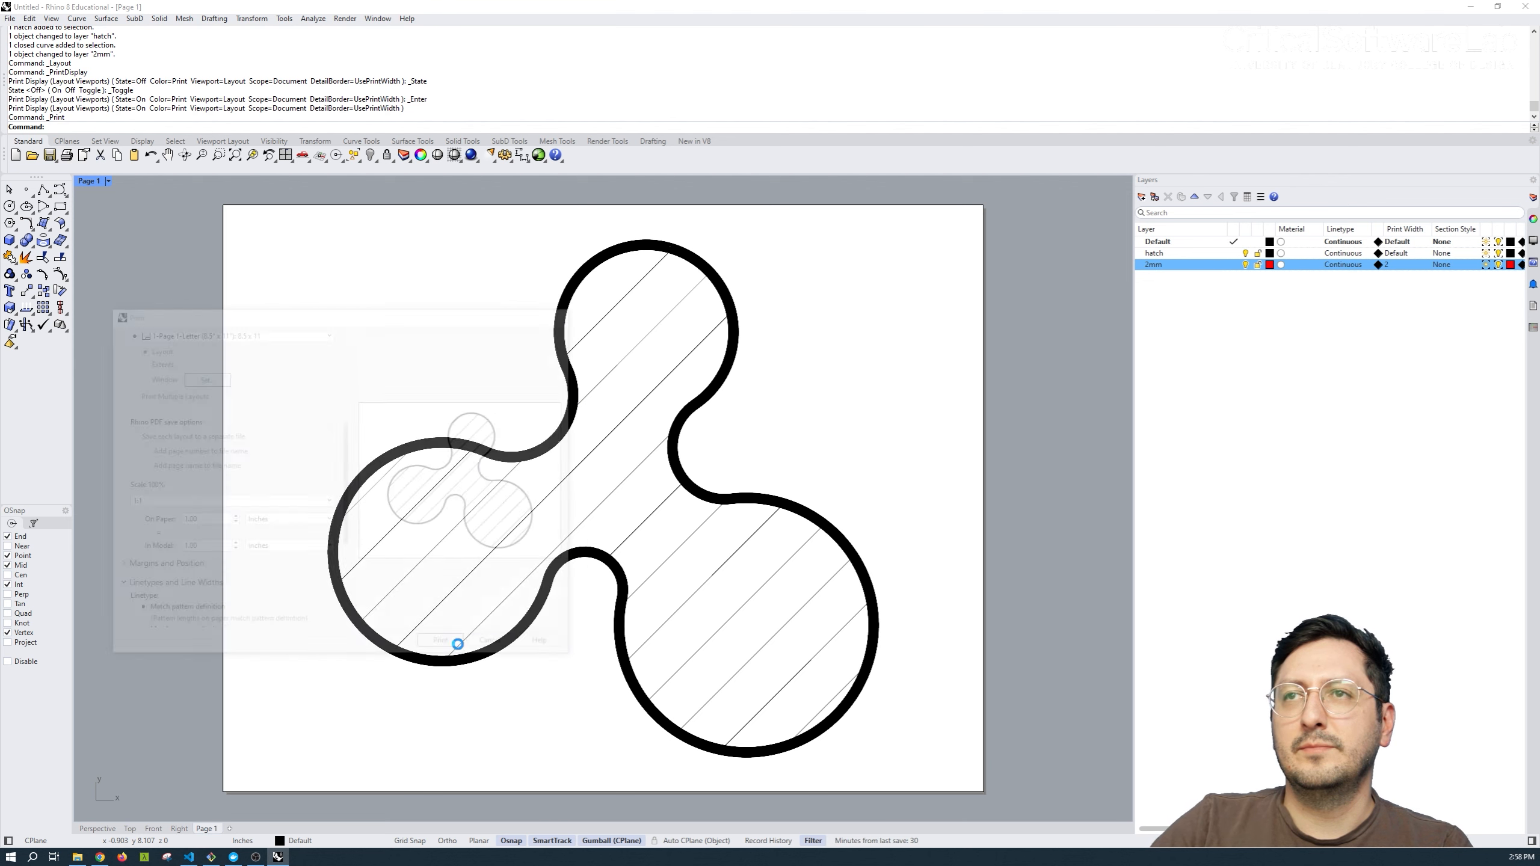
click(843, 306)
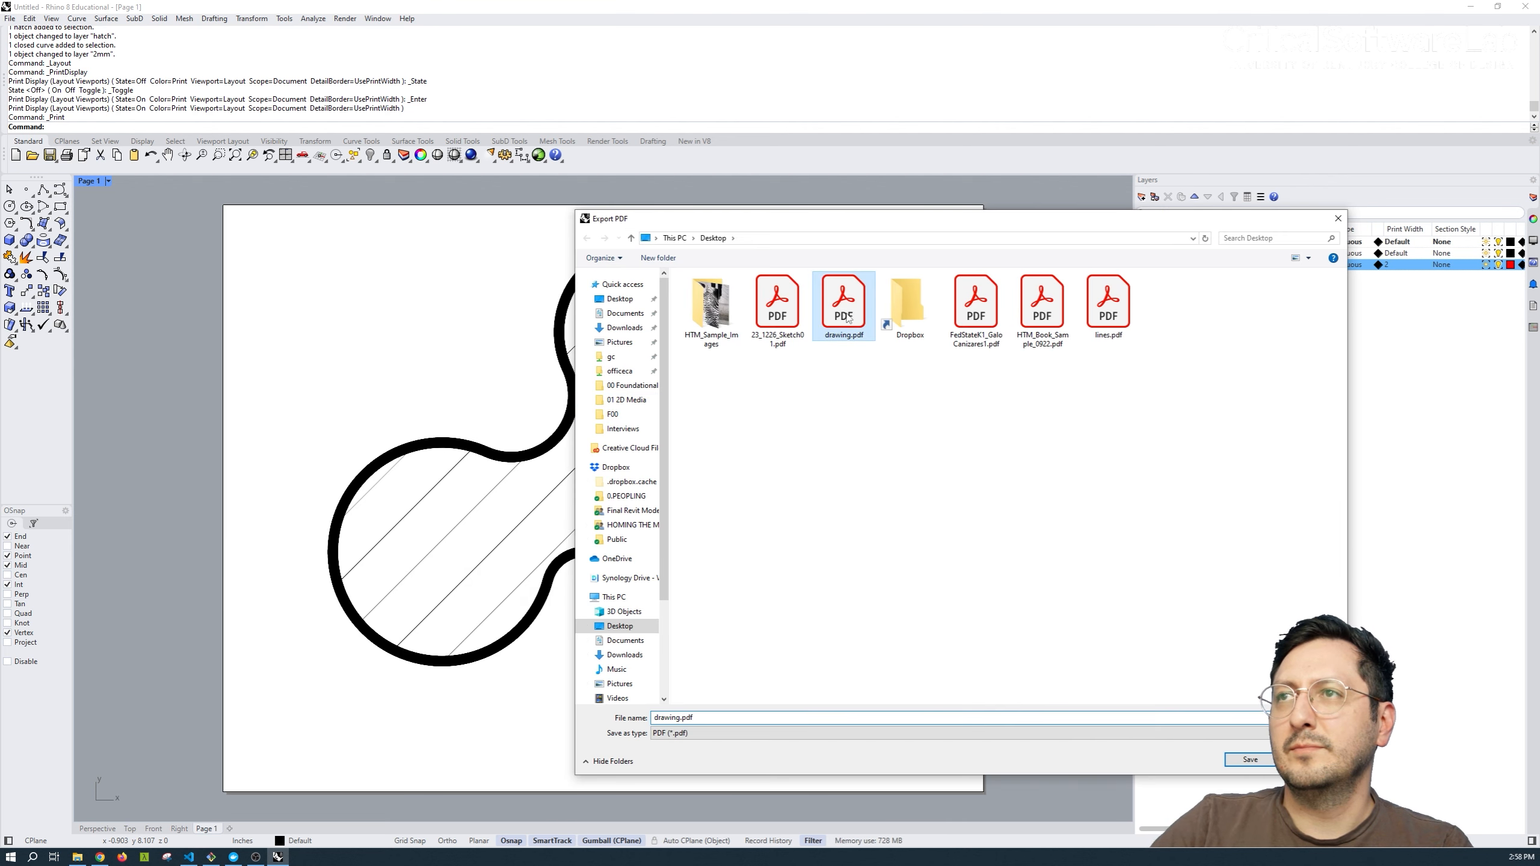
click(1244, 760)
click(988, 528)
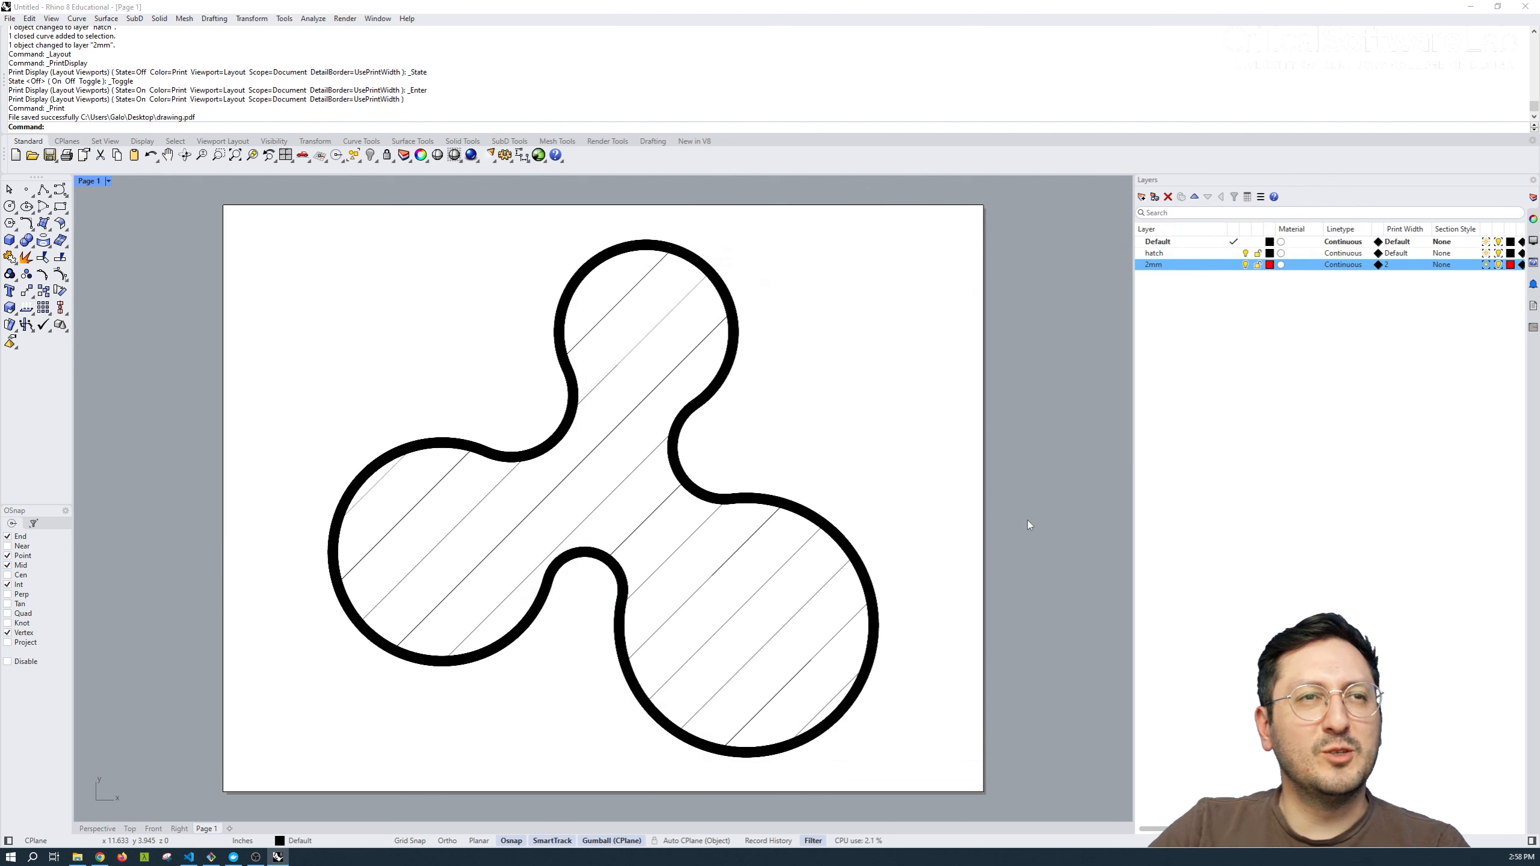